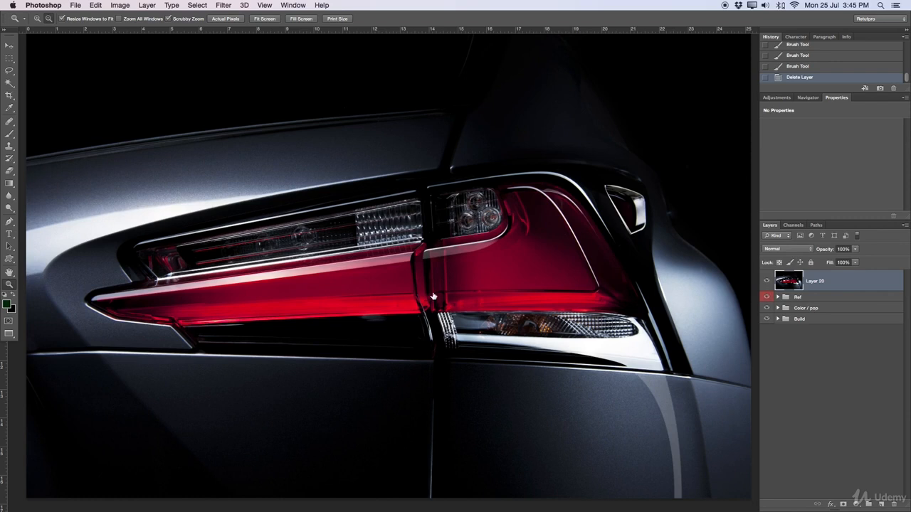
Review how the image is built by hiding the upper layers and revealing the subgroups of the Build group from Build Up upward.
click(767, 298)
click(766, 281)
click(765, 308)
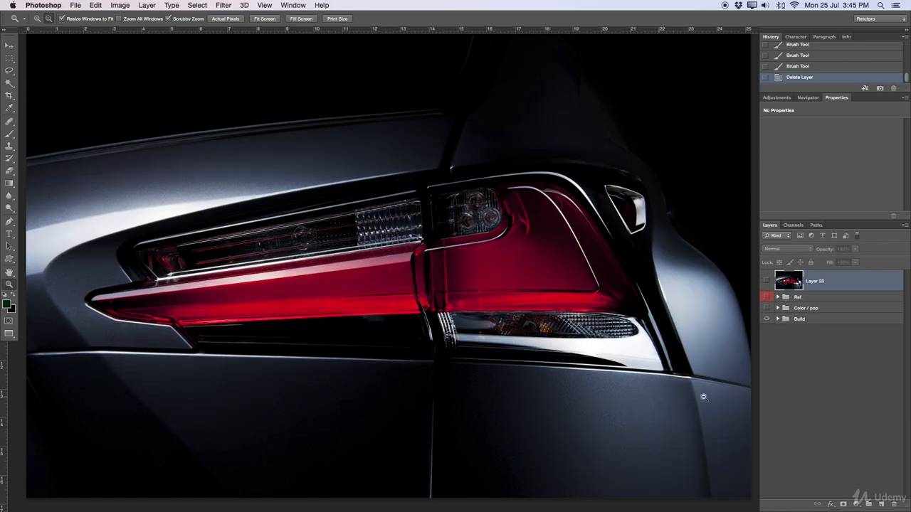
click(778, 319)
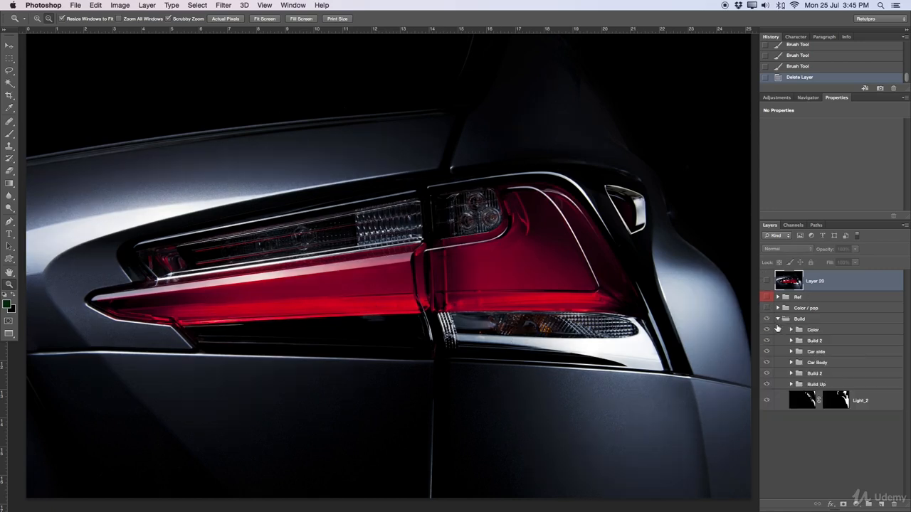
click(766, 384)
click(767, 385)
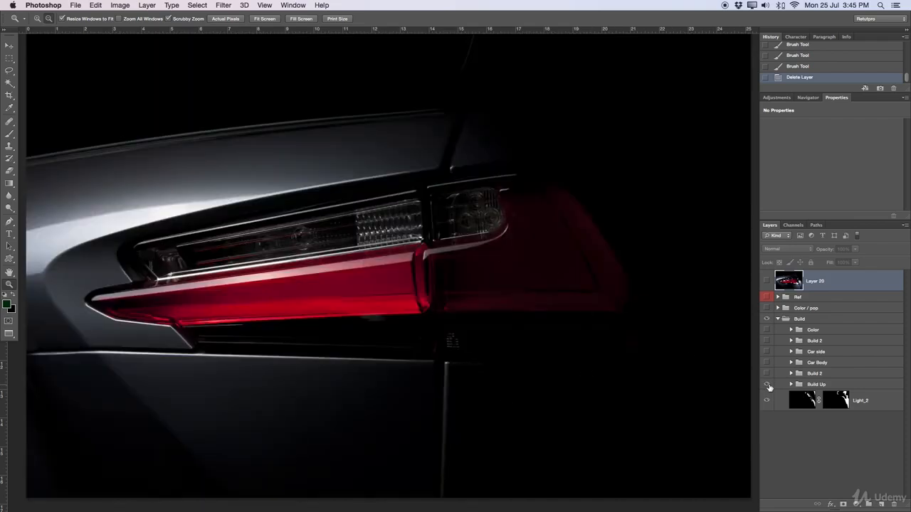
drag(768, 375, 769, 329)
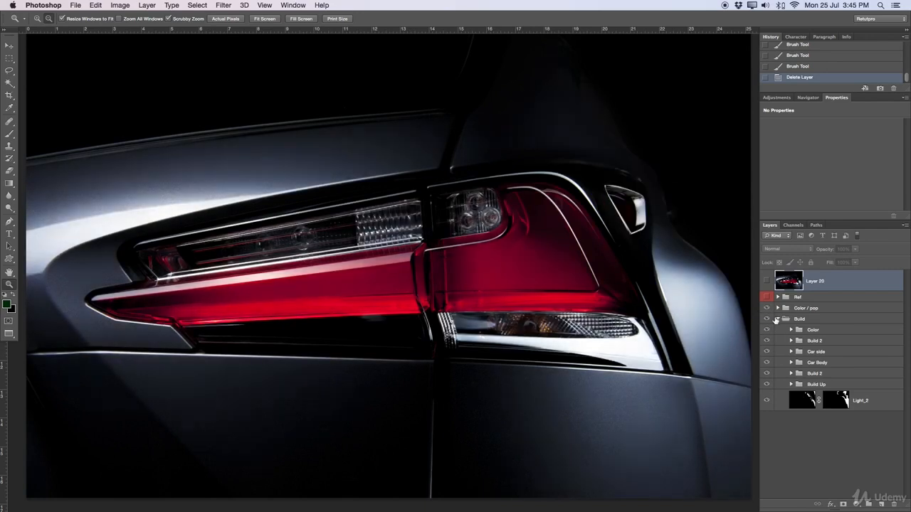
click(776, 319)
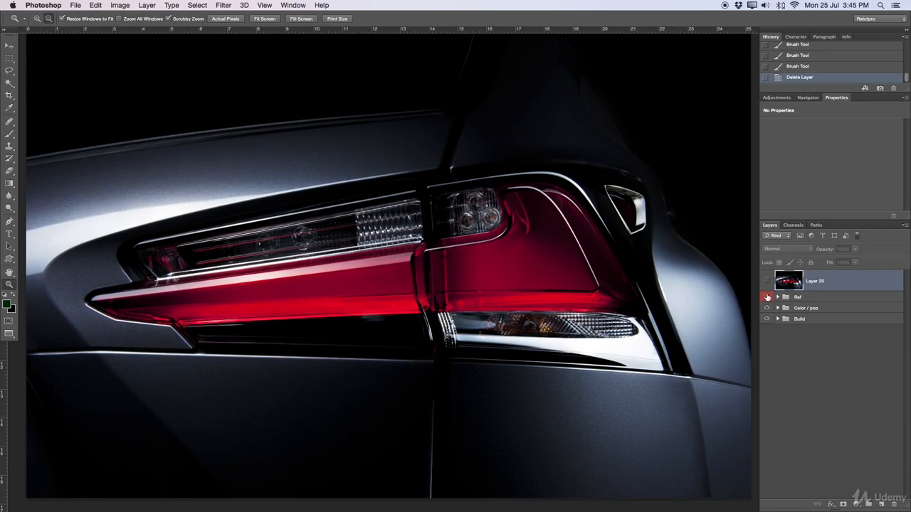
Show the Ref group with its subgroup 2, along with Layer 20, to examine the reflections added to the car.
click(767, 297)
click(779, 298)
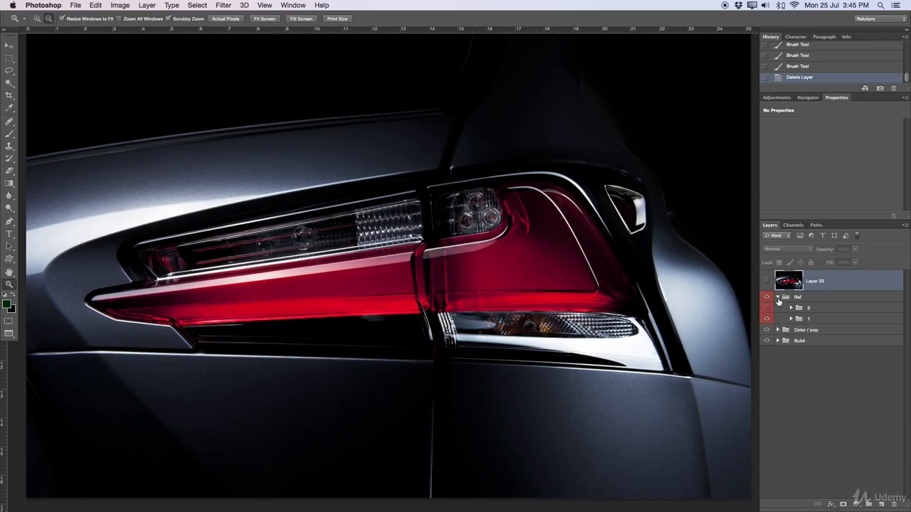
click(768, 311)
click(778, 296)
click(767, 281)
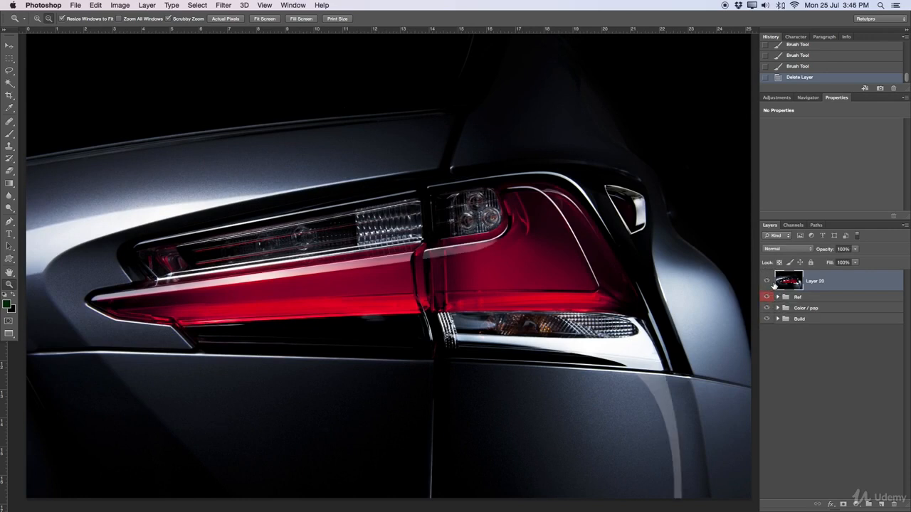
click(774, 297)
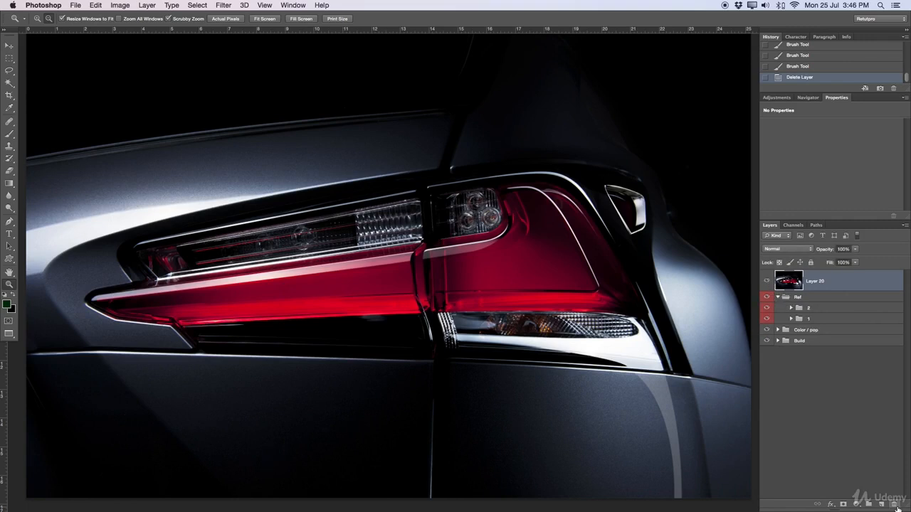
Set the brush's foreground colour to bright green, #06e12f.
drag(413, 261, 507, 287)
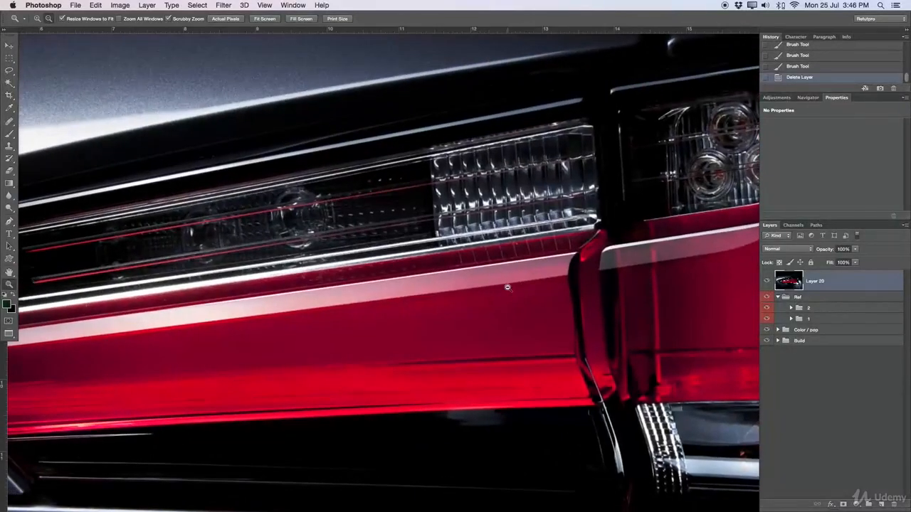
drag(558, 252, 525, 269)
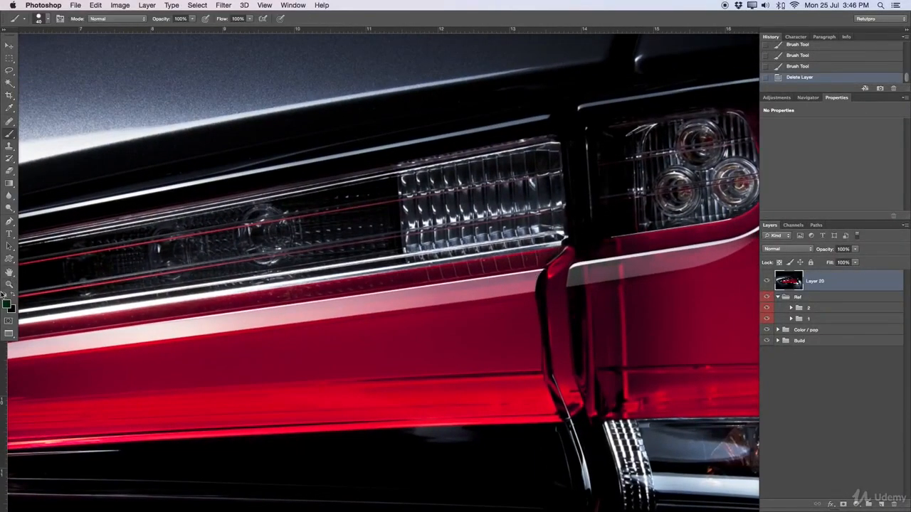
click(9, 304)
click(751, 147)
drag(750, 147, 769, 137)
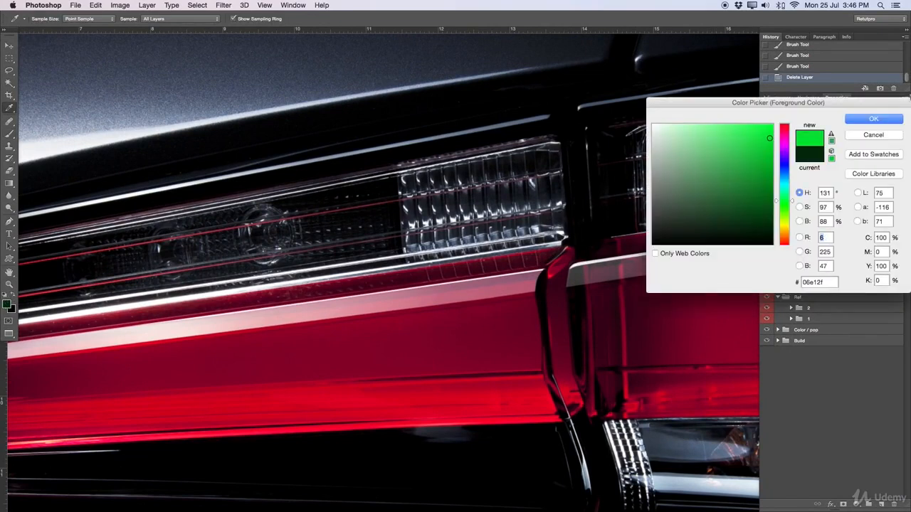
click(875, 120)
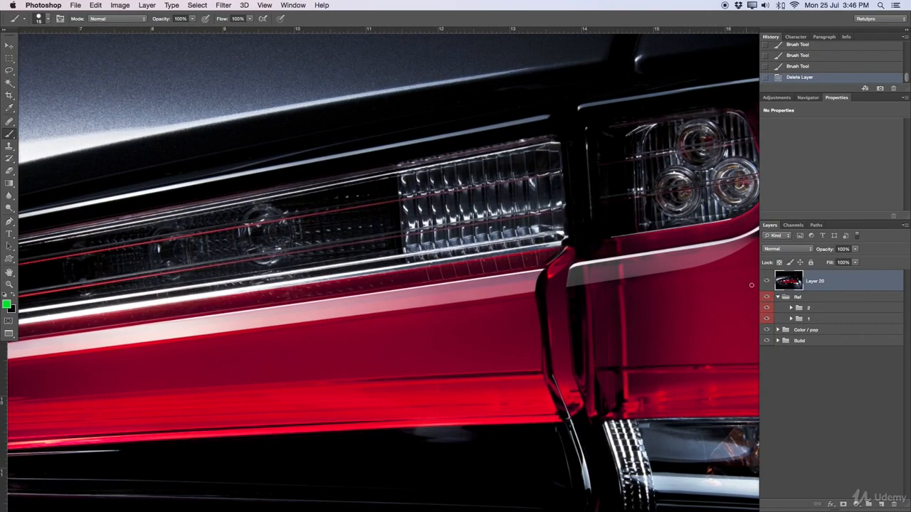
Hide Layer 20 and the Ref group, and add an empty layer at the top of the stack.
click(767, 284)
click(767, 299)
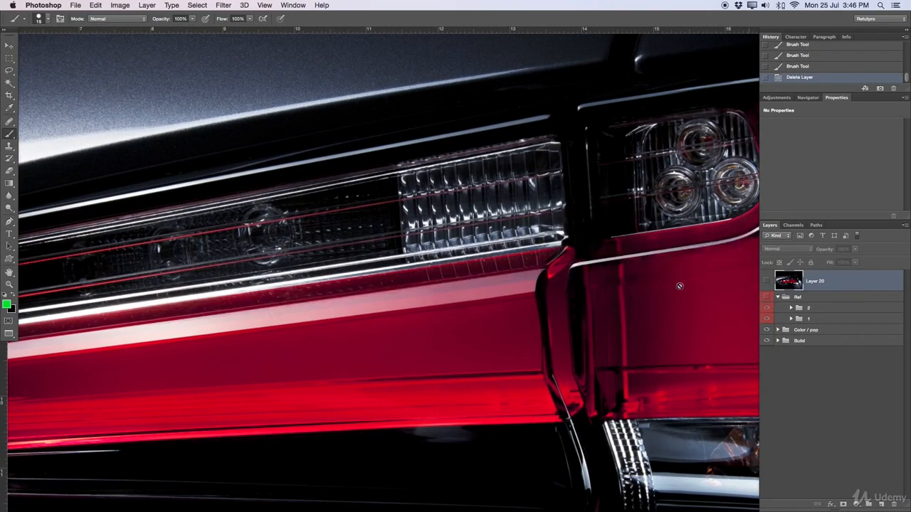
click(881, 504)
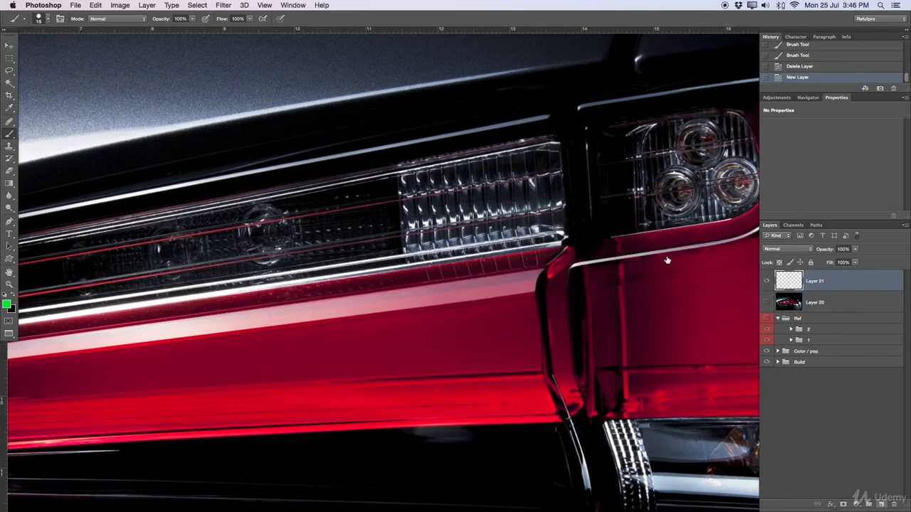
mouse_move(587, 253)
mouse_down()
mouse_move(438, 278)
mouse_move(421, 292)
mouse_move(576, 271)
mouse_move(625, 251)
mouse_move(630, 239)
mouse_move(510, 279)
mouse_move(419, 290)
mouse_up()
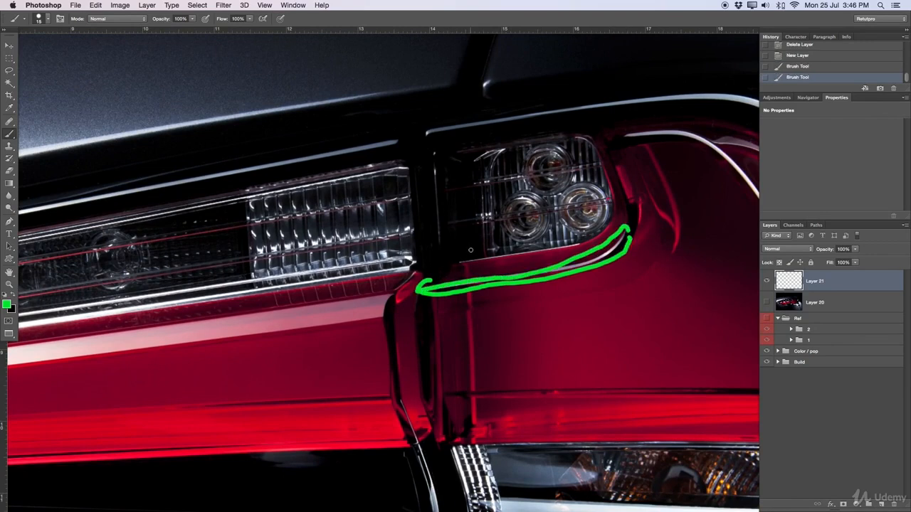
key(super+z)
key(super+alt+z)
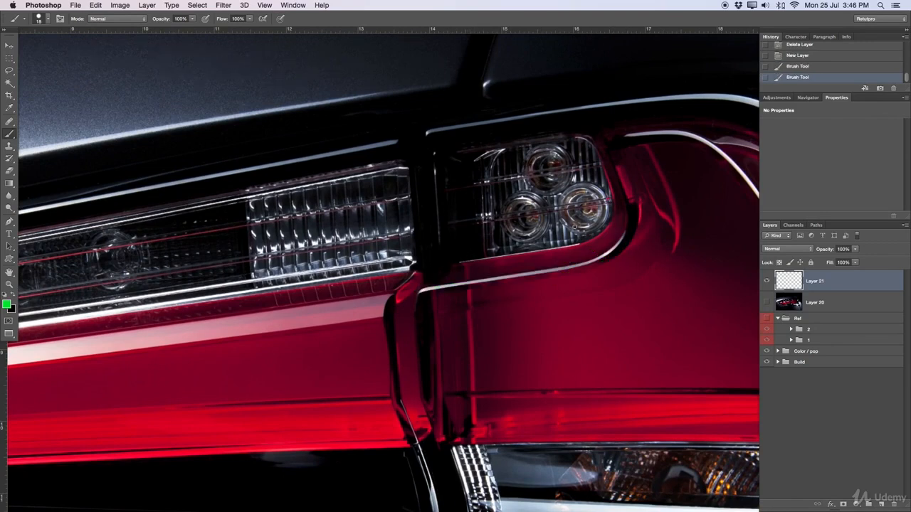
Mark the reflection paths along the upper edges of both red lens sections with green brush strokes on the empty layer.
drag(417, 331, 528, 317)
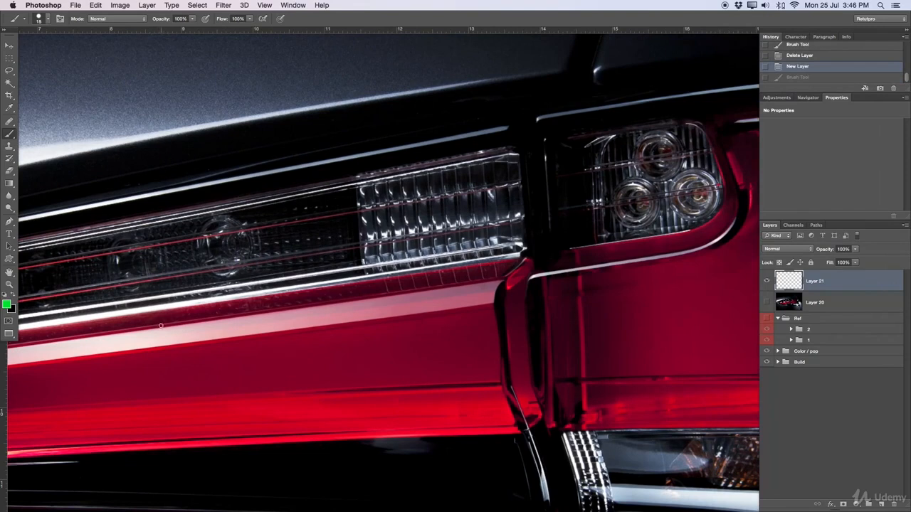
mouse_move(138, 330)
mouse_down()
mouse_move(626, 264)
mouse_move(728, 238)
mouse_move(738, 216)
mouse_up()
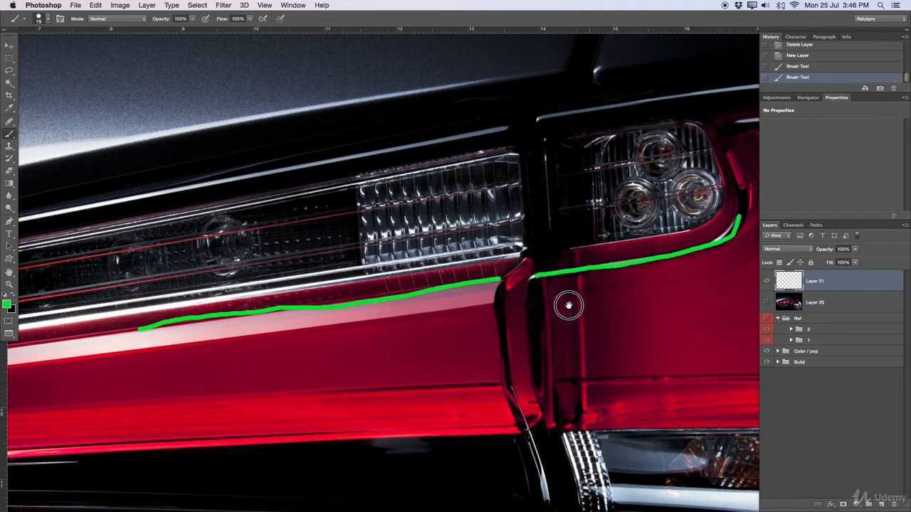
drag(567, 303, 546, 304)
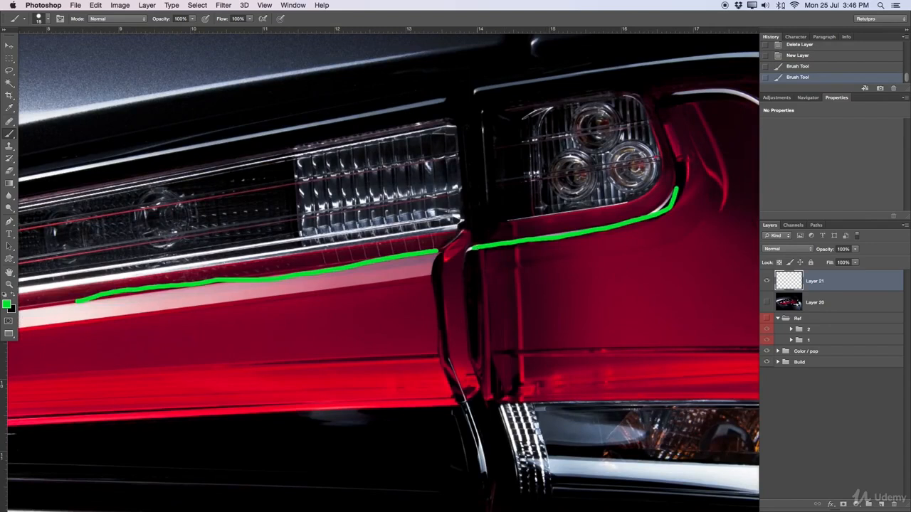
mouse_move(465, 253)
mouse_down()
mouse_move(459, 270)
mouse_move(585, 257)
mouse_move(650, 242)
mouse_move(676, 214)
mouse_move(679, 194)
mouse_move(665, 217)
mouse_move(571, 249)
mouse_move(476, 254)
mouse_move(672, 209)
mouse_up()
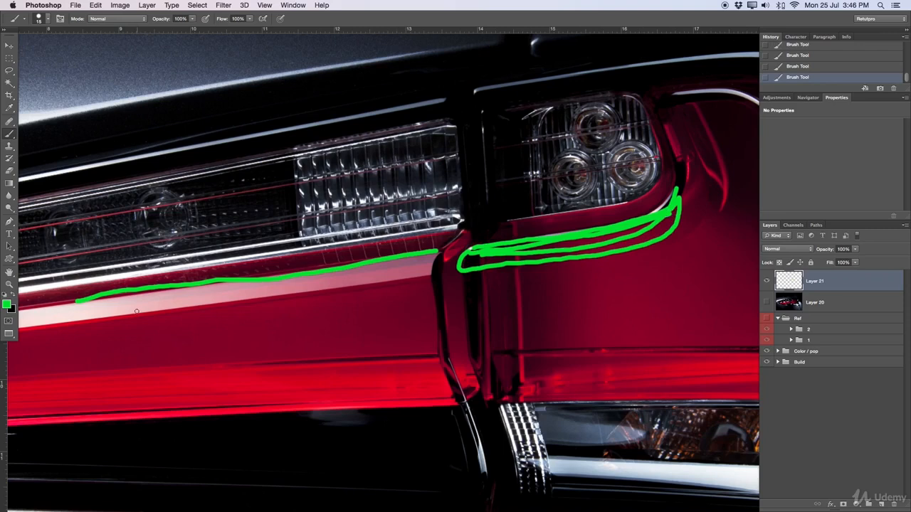
mouse_move(140, 306)
mouse_down()
mouse_move(379, 276)
mouse_move(445, 256)
mouse_move(605, 244)
mouse_move(658, 219)
mouse_up()
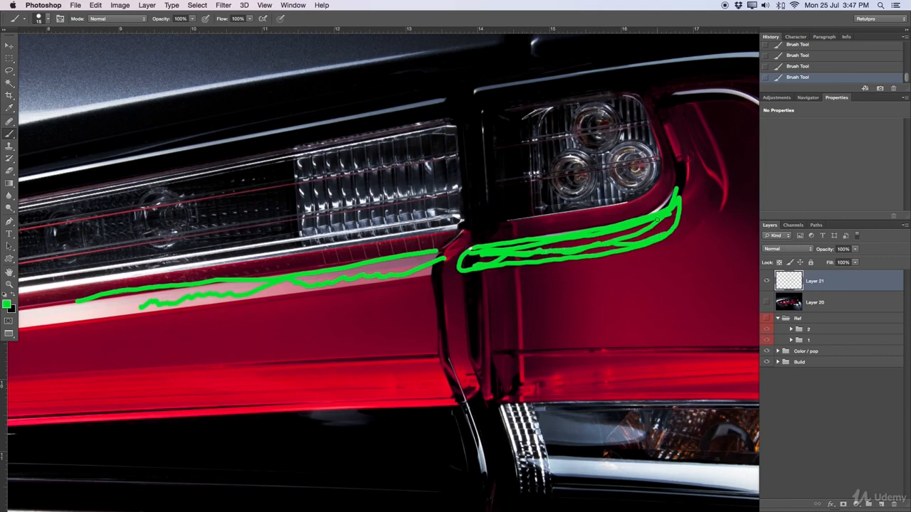
Hide the green markup and show Layer 20 to examine the finished reflections across the red tail light.
click(767, 281)
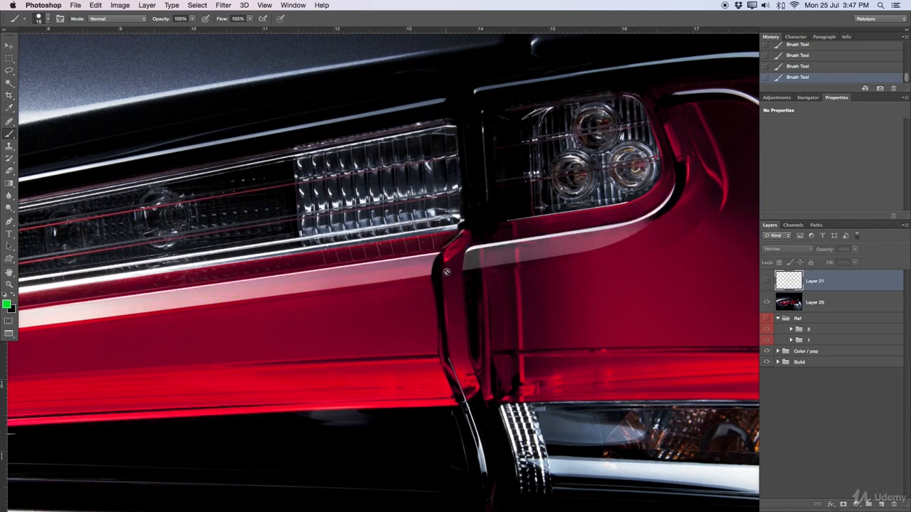
key(z)
drag(447, 275, 359, 278)
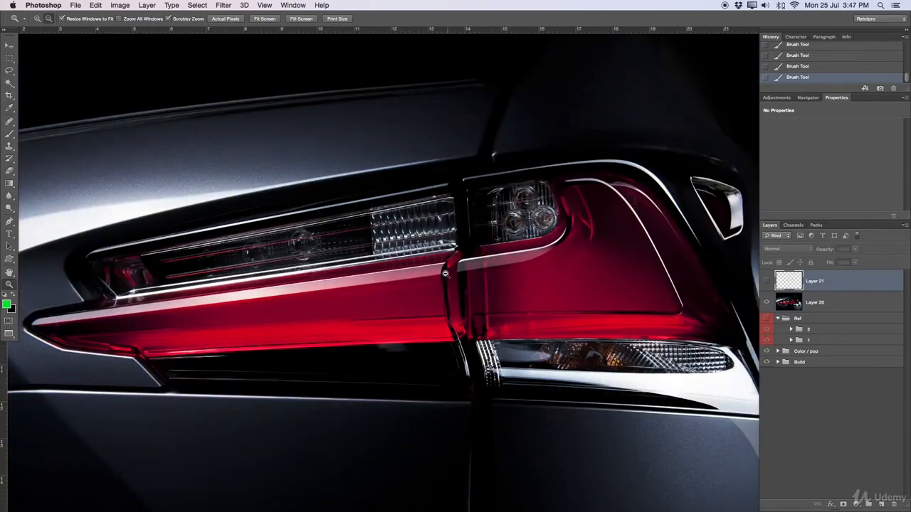
drag(589, 218, 557, 226)
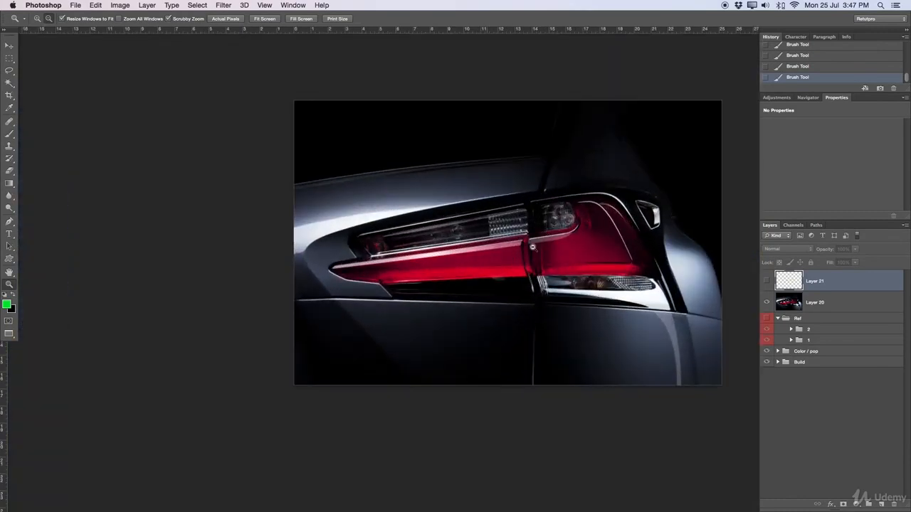
click(579, 245)
click(569, 249)
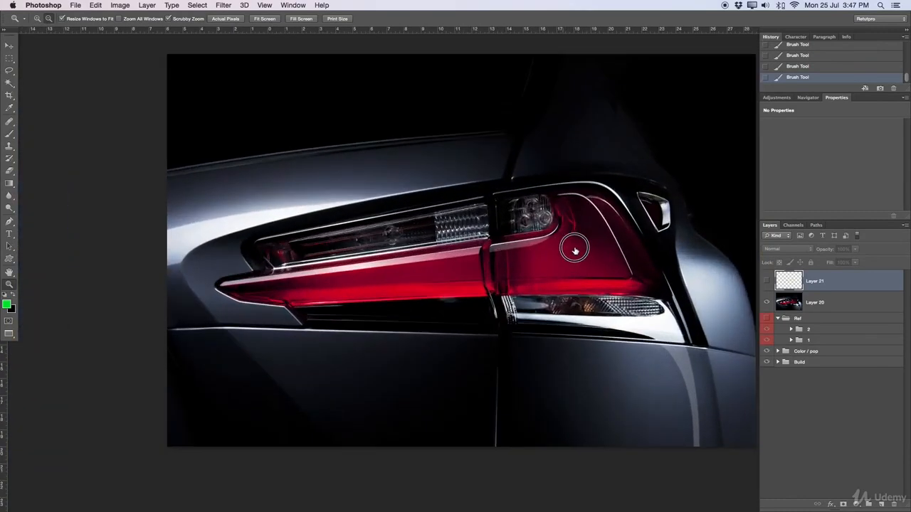
click(575, 249)
drag(605, 251, 584, 251)
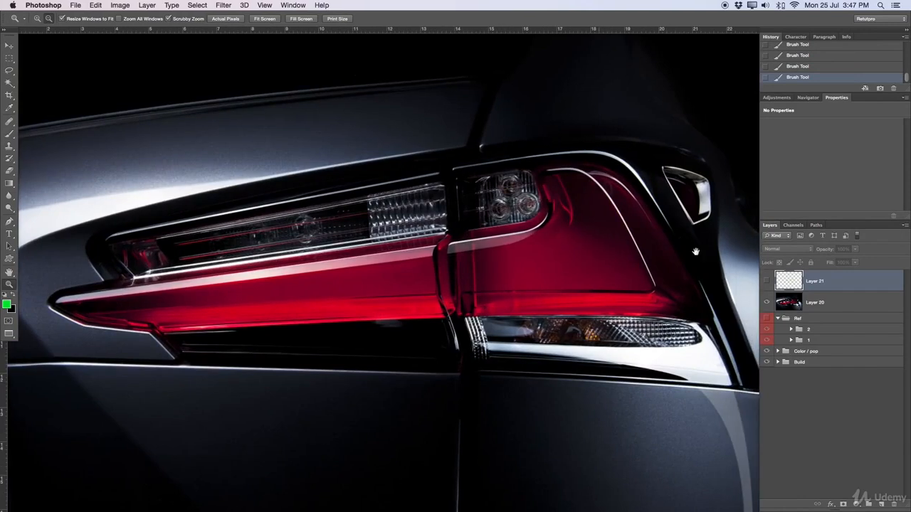
Compare the image with and without Layer 20, focusing on the curved reflection in the body panel below the light.
click(766, 303)
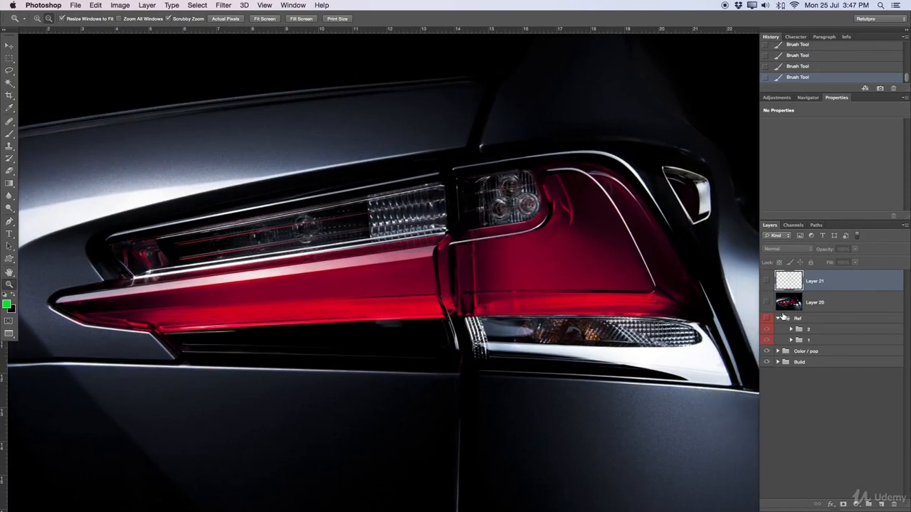
click(767, 302)
drag(733, 301, 596, 185)
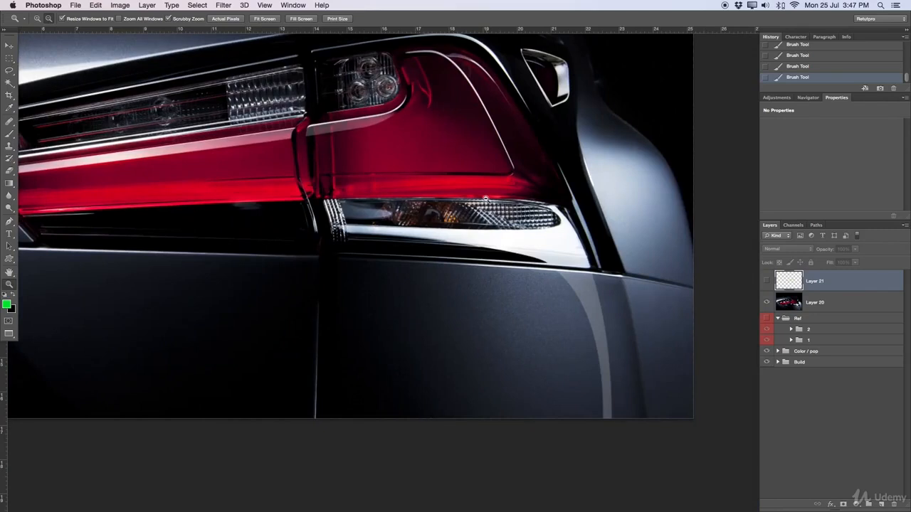
click(767, 303)
drag(575, 301, 561, 291)
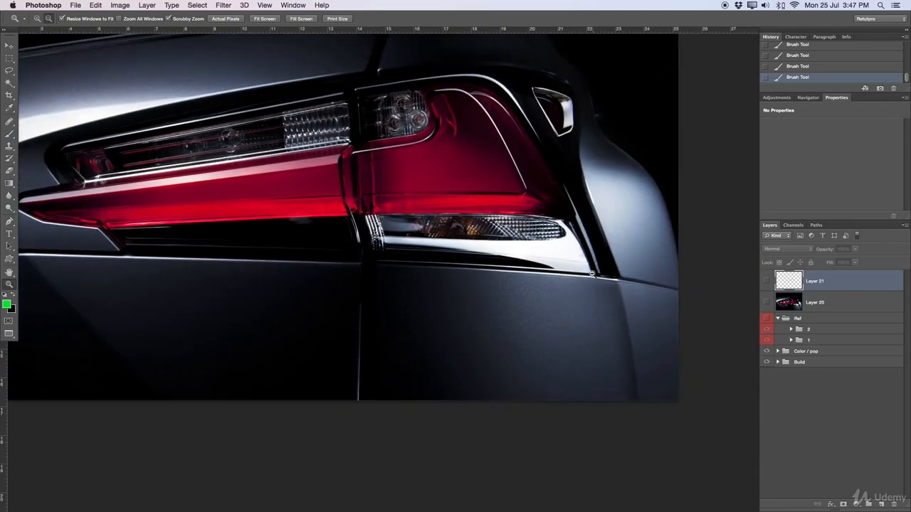
click(767, 303)
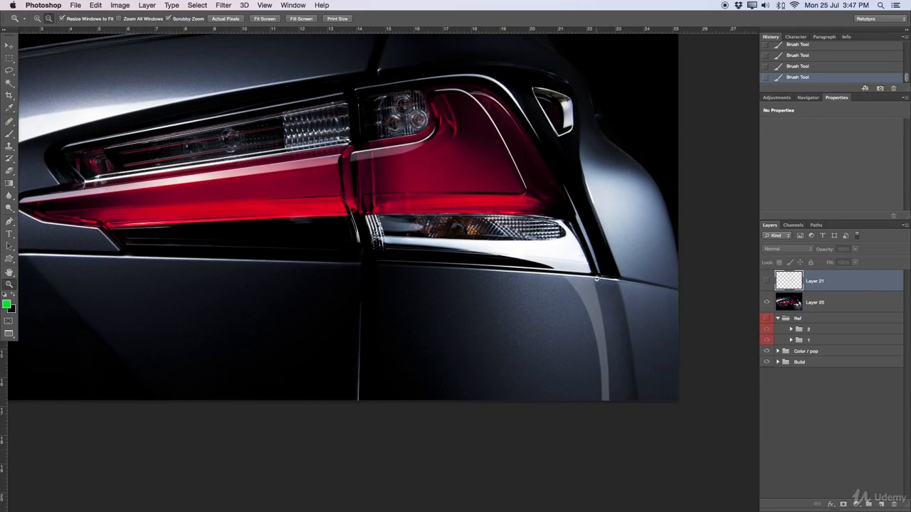
drag(597, 279, 572, 282)
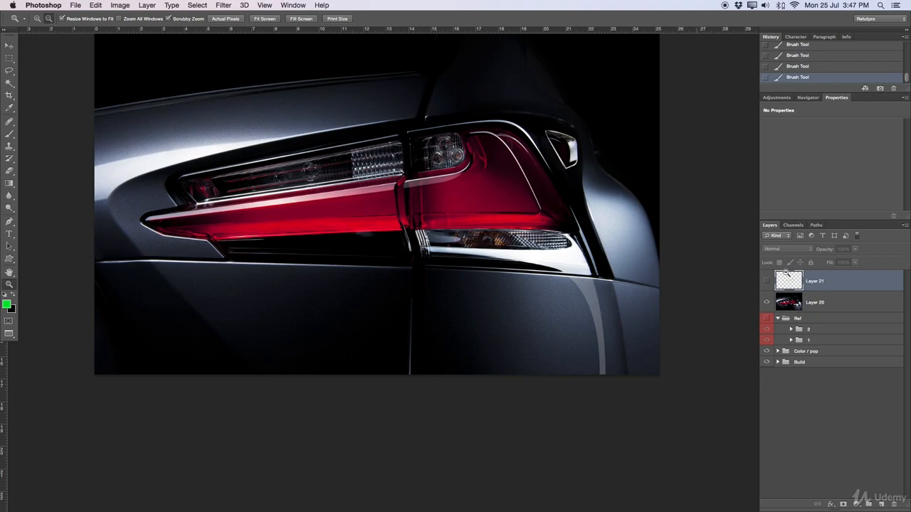
Hide Layer 20 and replace the green markup layer with a new empty layer.
click(767, 302)
click(768, 282)
click(768, 283)
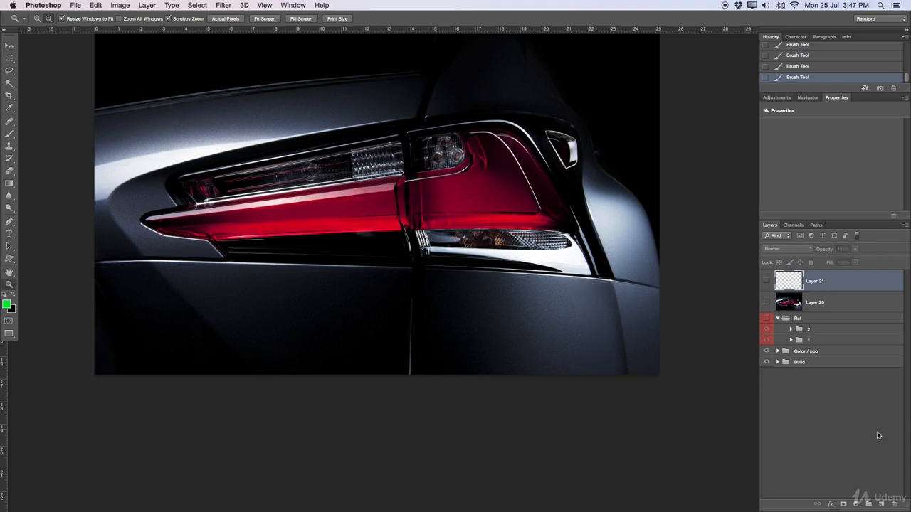
key(BackSpace)
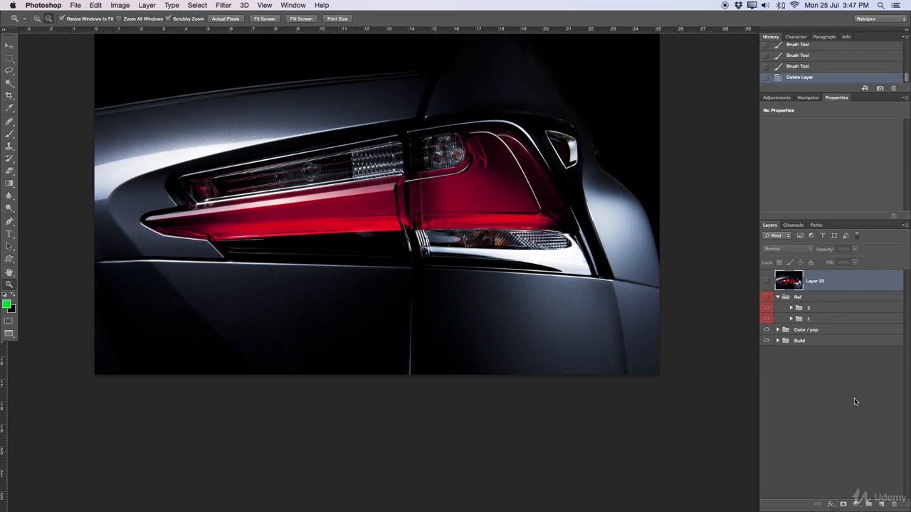
click(883, 505)
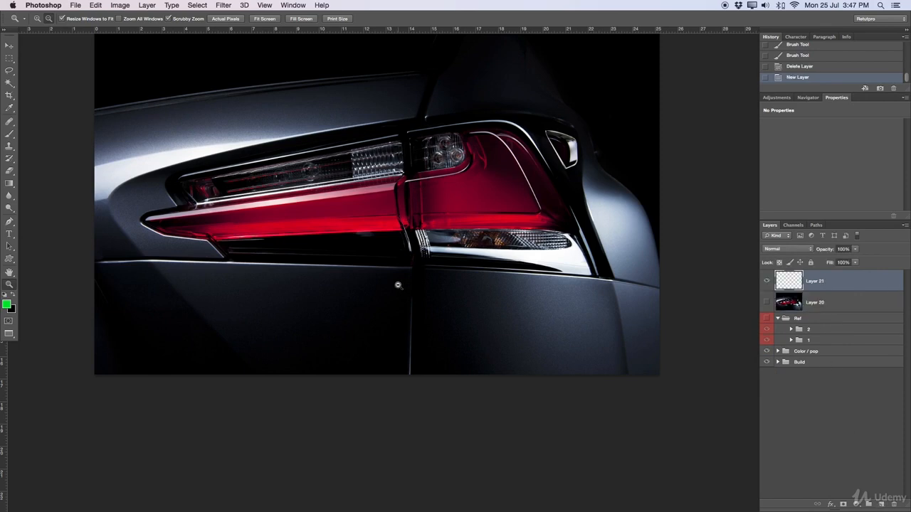
drag(366, 191, 564, 199)
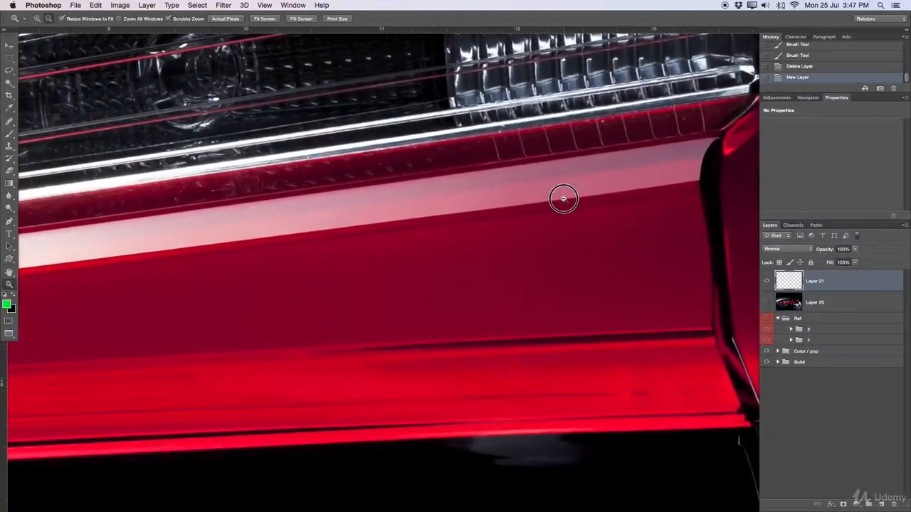
Start a Pen path at the red lens's inner corner and place anchors along the upper edge of the pink reflection strip.
key(p)
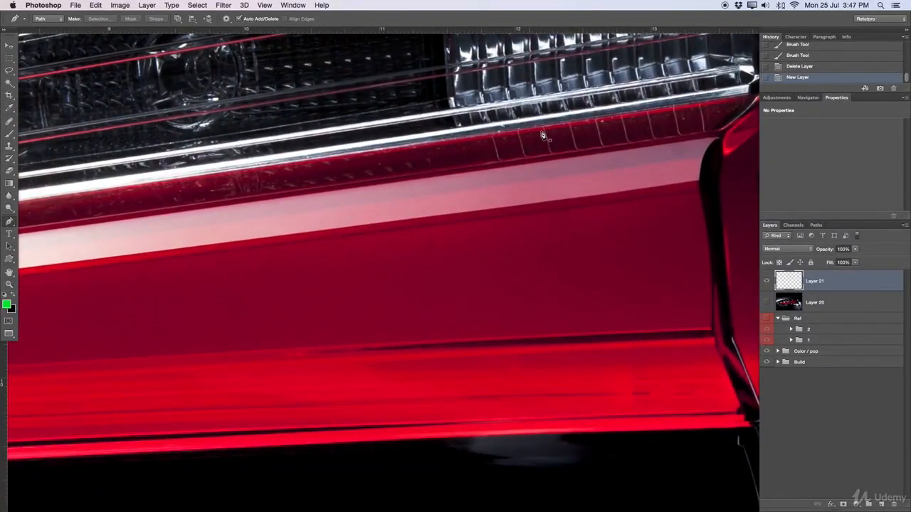
drag(647, 147, 514, 171)
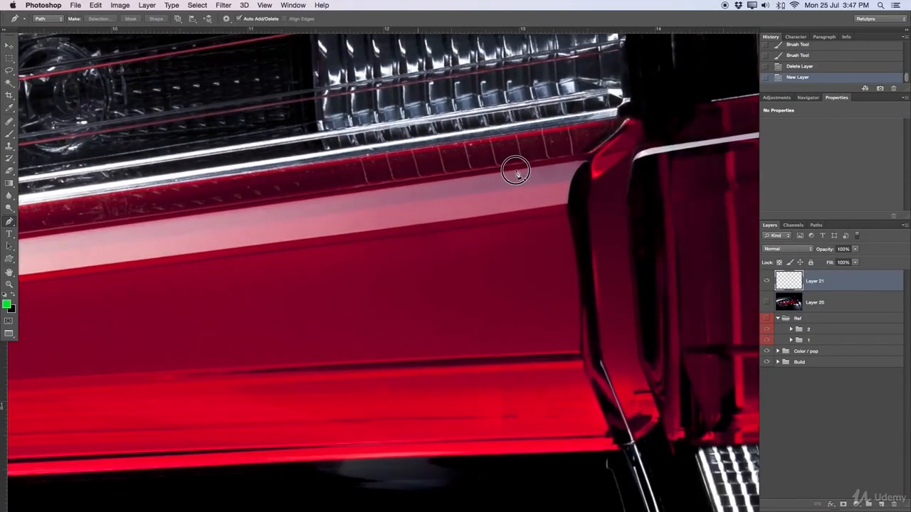
click(586, 161)
key(z)
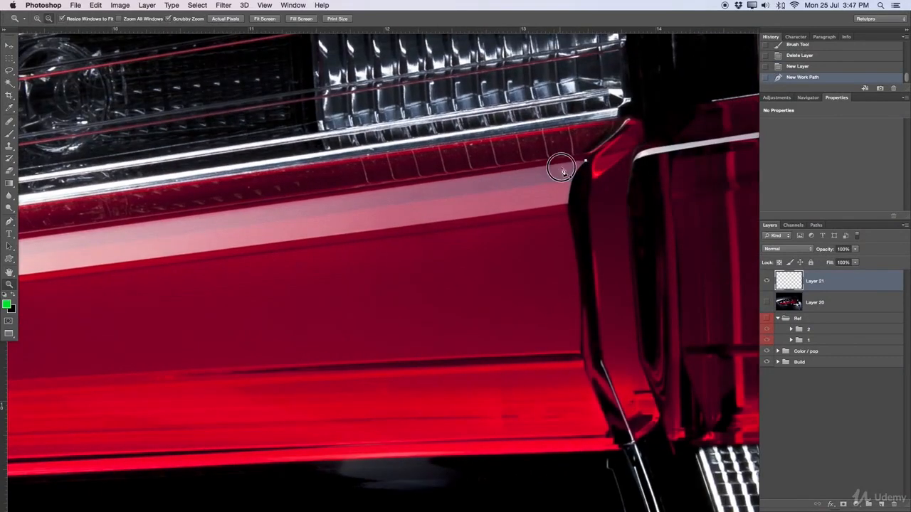
drag(560, 167, 582, 168)
key(p)
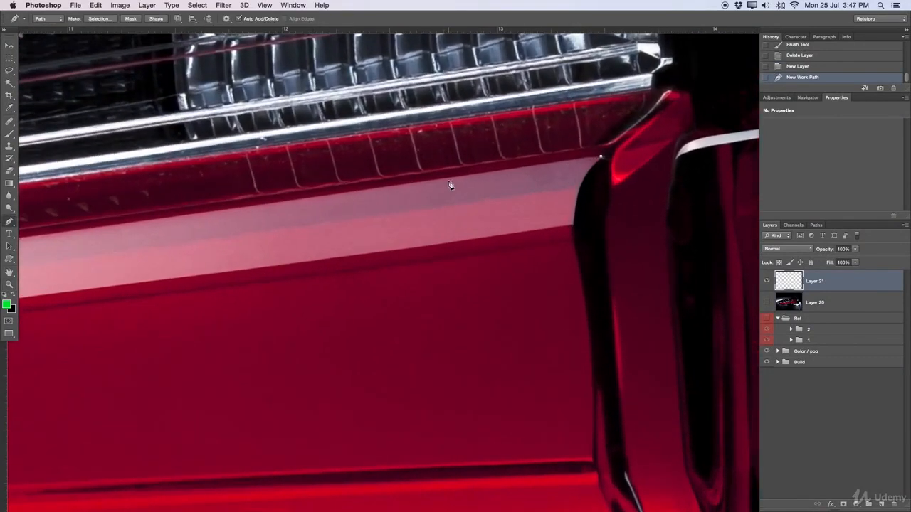
click(448, 180)
scroll(500, 190, left, 5)
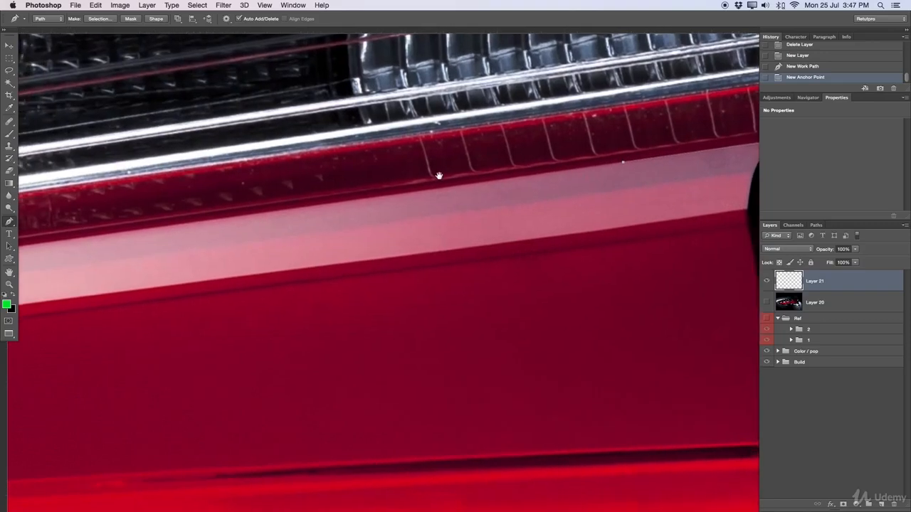
click(321, 206)
drag(136, 228, 412, 159)
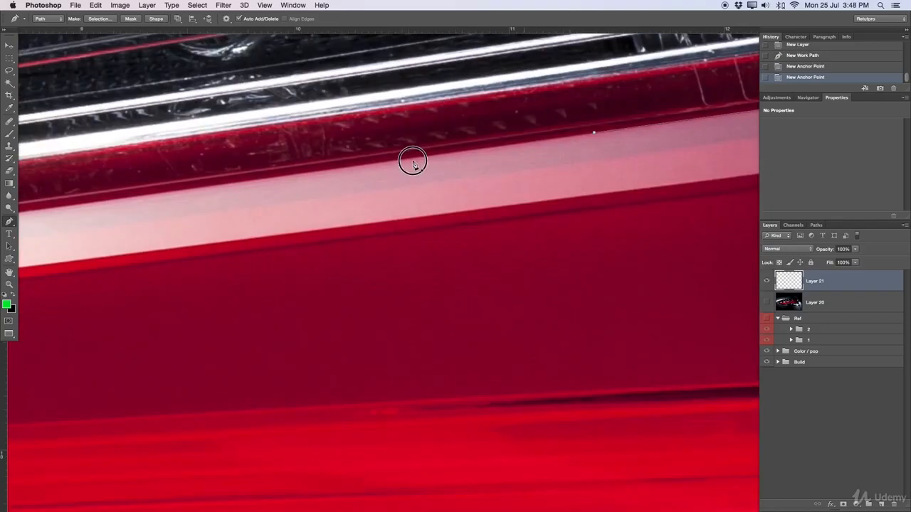
click(225, 188)
Check the path against the whole tail light and extend it with one more anchor towards the lens's narrow outer end.
key(z)
drag(252, 185, 209, 195)
drag(295, 193, 393, 174)
drag(446, 188, 416, 189)
drag(477, 191, 479, 209)
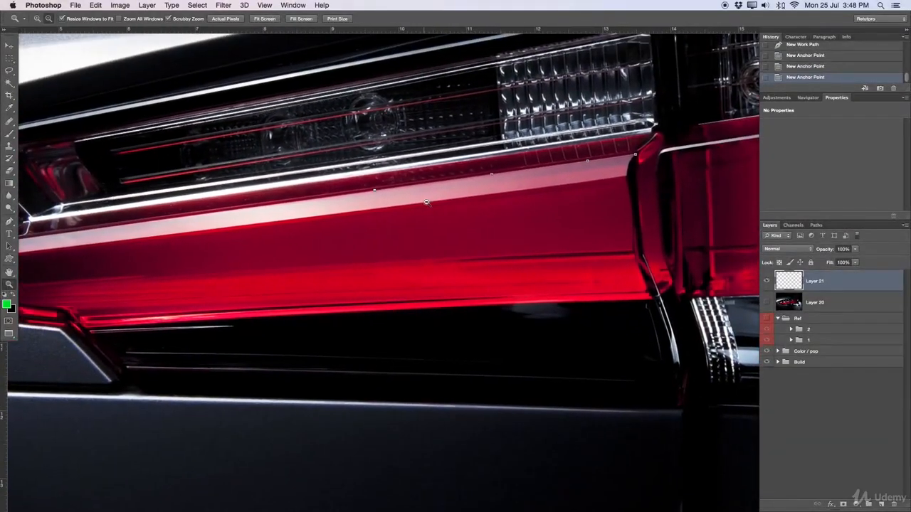
drag(425, 202, 420, 203)
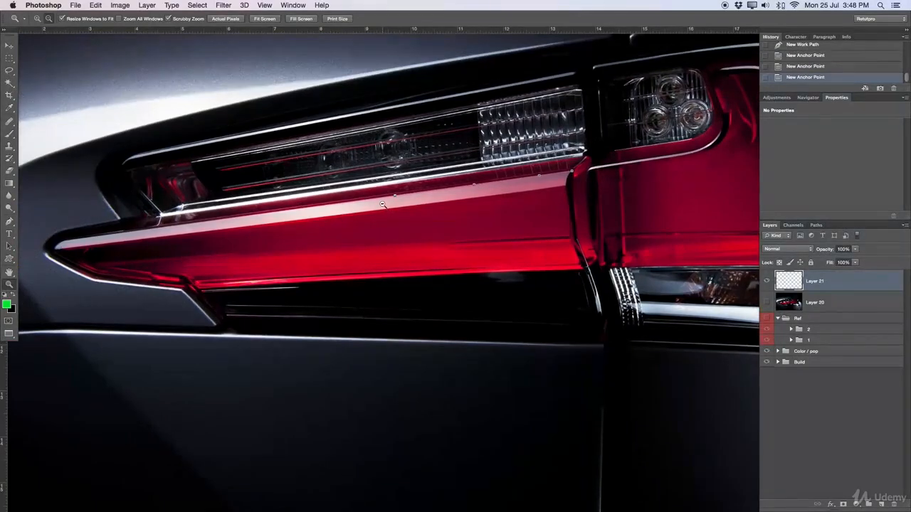
drag(355, 203, 387, 198)
key(p)
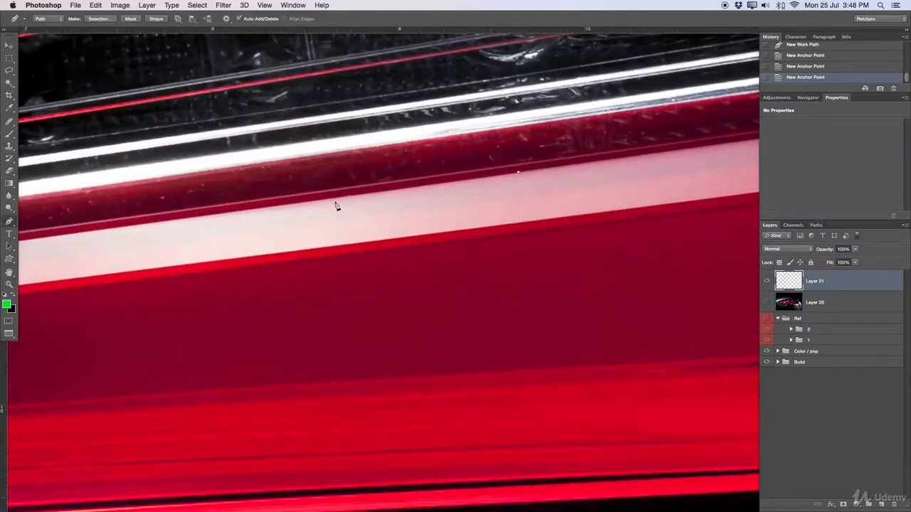
click(326, 199)
Examine the traced path along the upper edge of the pink reflection strip between its inner corner and outer end.
drag(568, 189, 228, 258)
drag(515, 245, 178, 256)
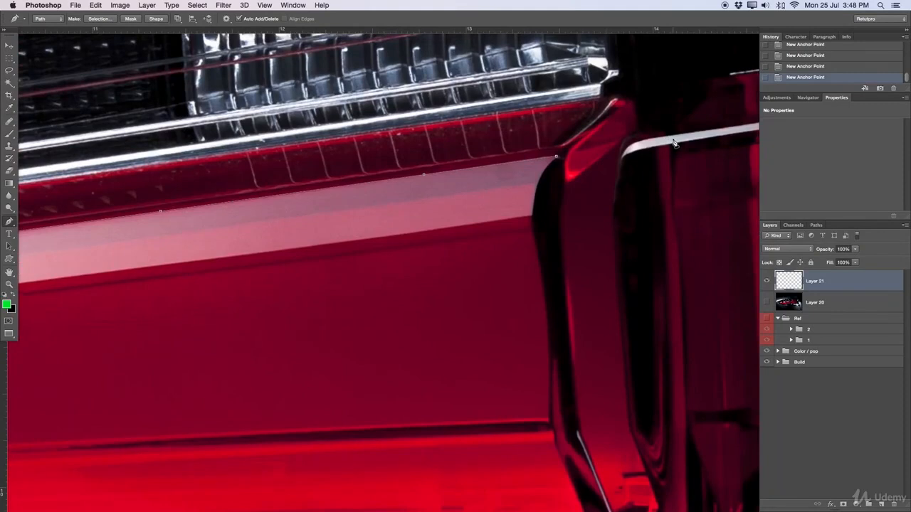
scroll(618, 164, left, 10)
scroll(618, 164, down, 3)
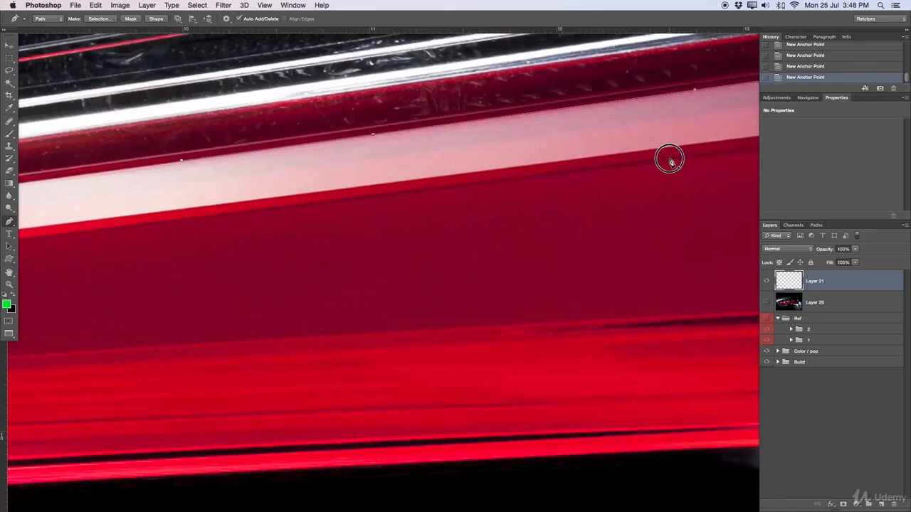
scroll(668, 160, left, 15)
scroll(669, 160, down, 3)
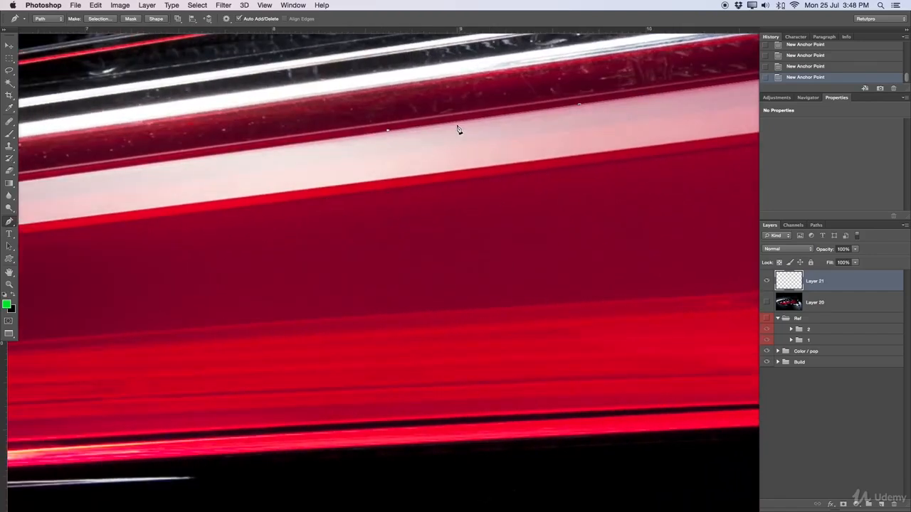
drag(464, 126, 97, 208)
drag(319, 172, 155, 200)
drag(529, 172, 276, 185)
drag(92, 217, 329, 186)
drag(286, 206, 427, 171)
Turn the path back at its outer end with a curved anchor and place return anchors just inside the strip's upper edge.
key(x)
drag(288, 130, 287, 131)
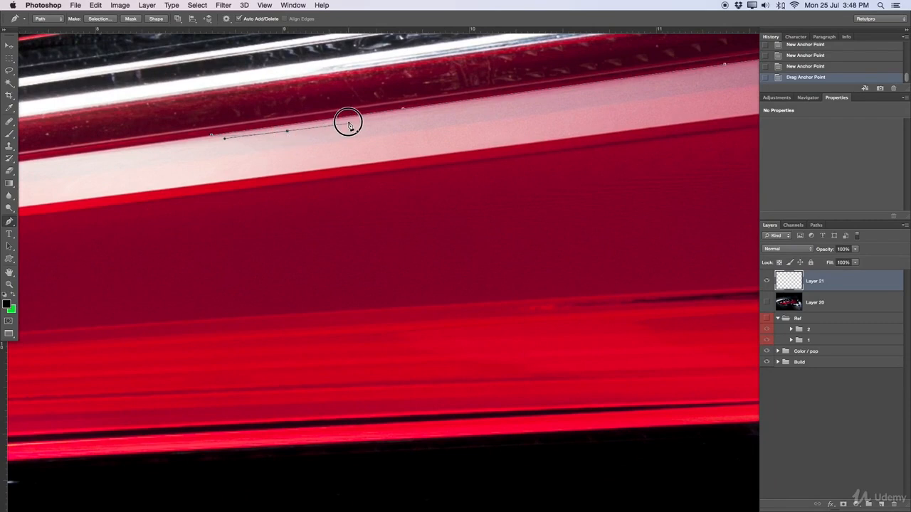
alt+click(348, 126)
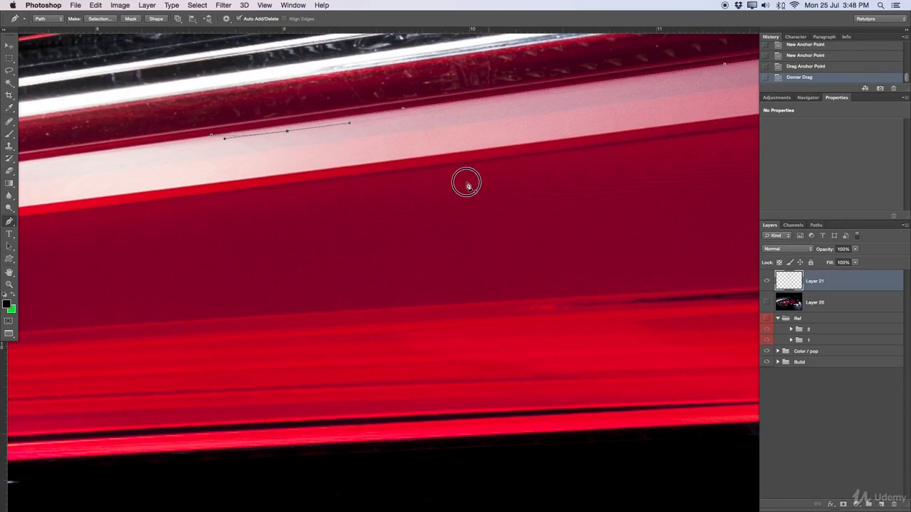
drag(489, 178, 370, 187)
click(458, 125)
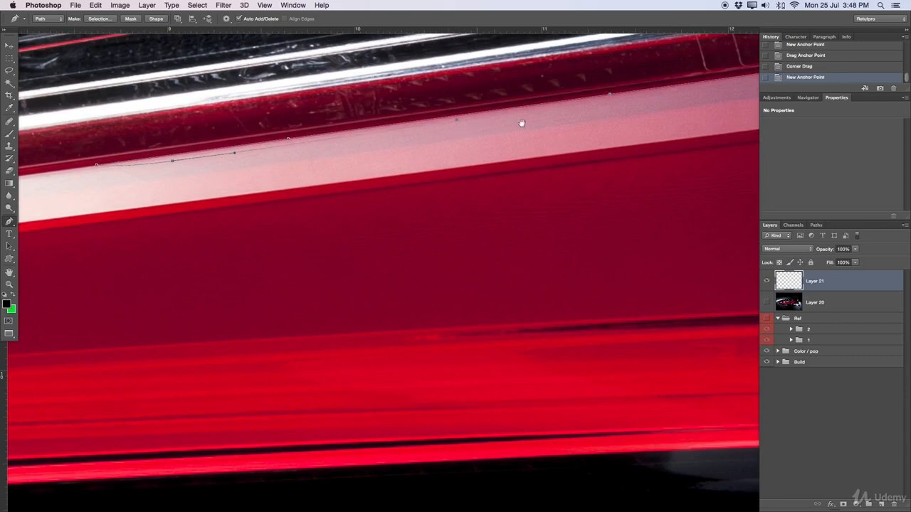
drag(533, 135, 346, 163)
click(483, 127)
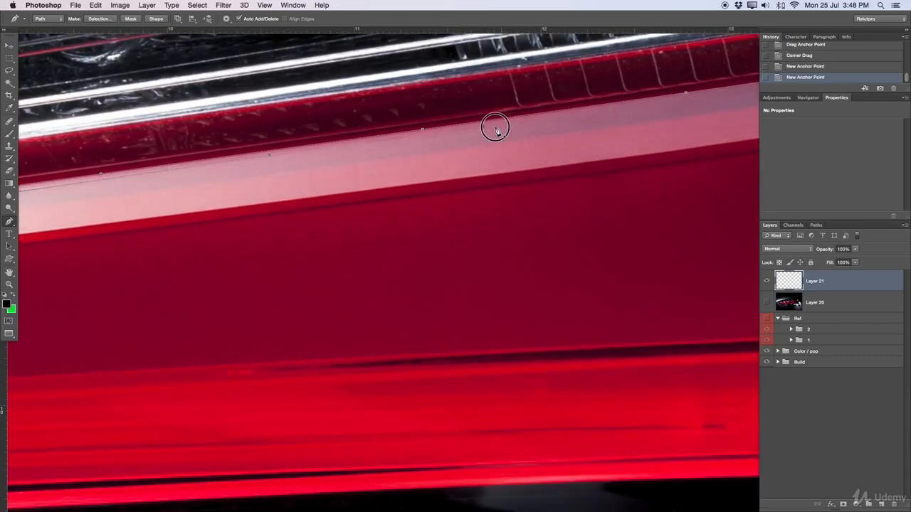
Continue the return side of the path to the lens's inner corner and close it into a thin sliver.
drag(498, 126, 429, 134)
drag(202, 161, 203, 161)
drag(525, 133, 356, 160)
click(494, 126)
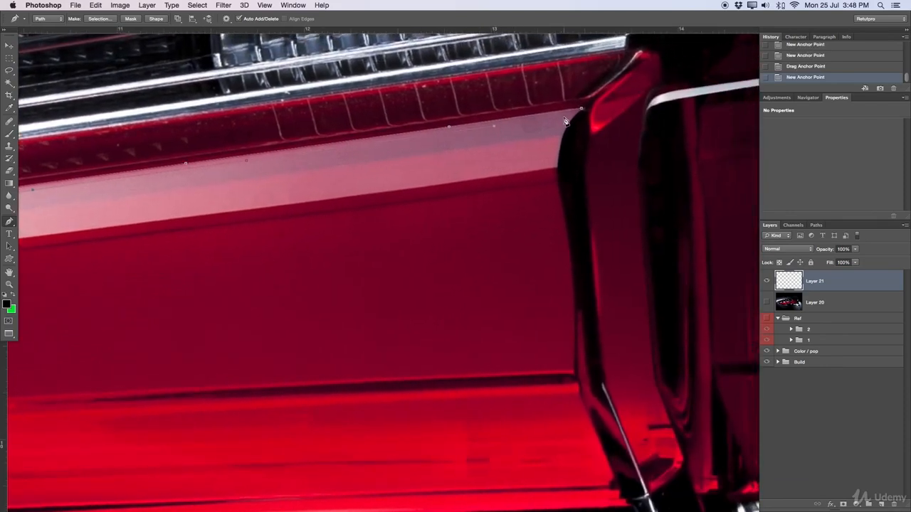
click(584, 107)
click(586, 112)
Adjust the anchor points at the closed path's inner end to fit the rounded corner beside the black gap.
key(z)
drag(601, 113, 585, 145)
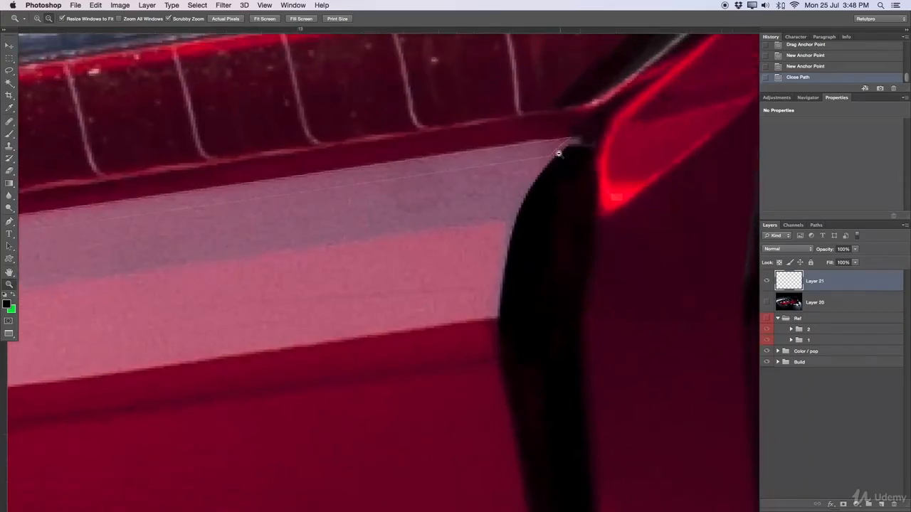
key(p)
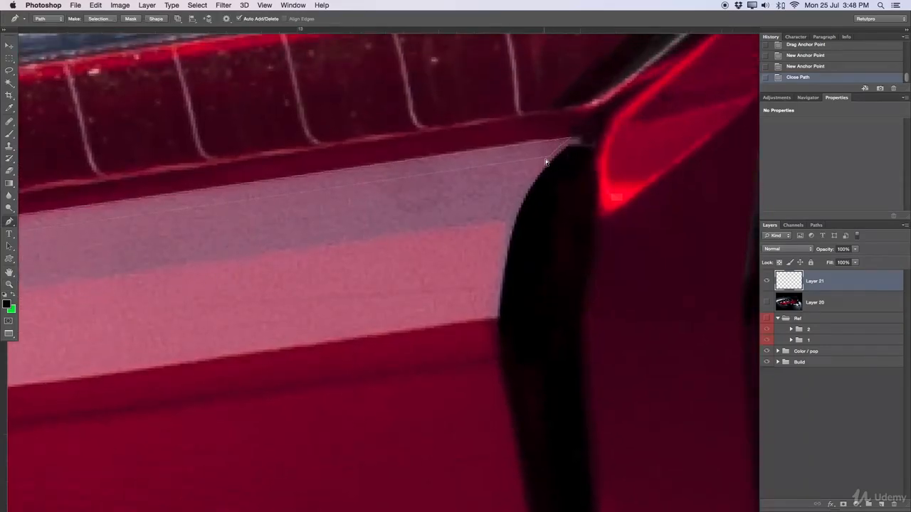
click(550, 160)
drag(551, 158, 580, 135)
key(z)
drag(551, 179, 498, 189)
key(p)
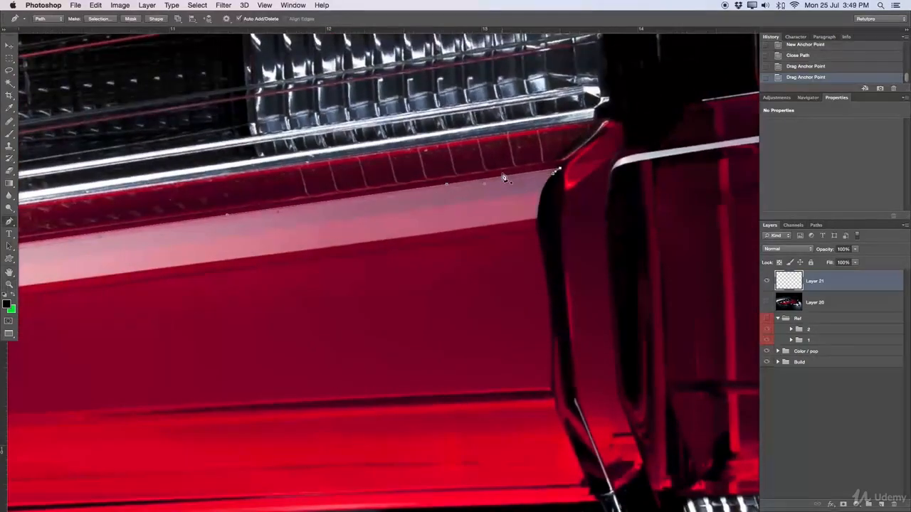
Convert the closed sliver path into a selection.
right_click(531, 178)
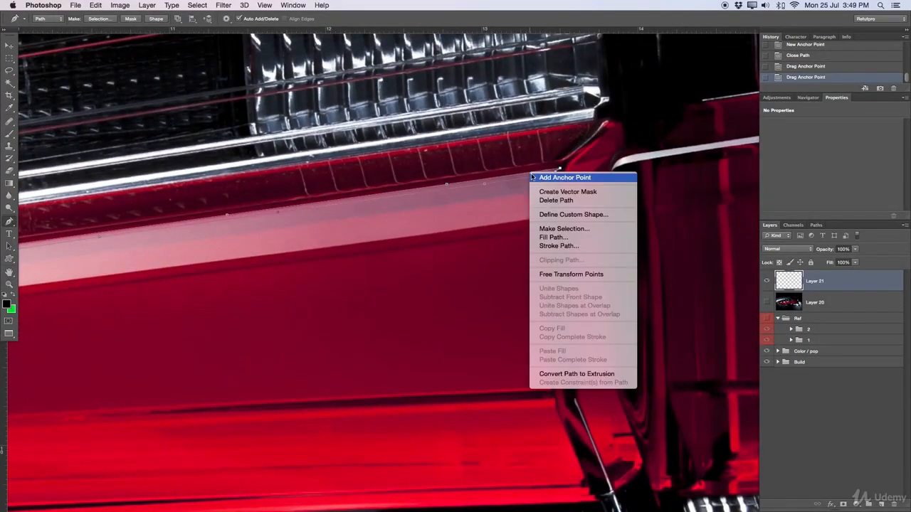
click(555, 229)
click(661, 295)
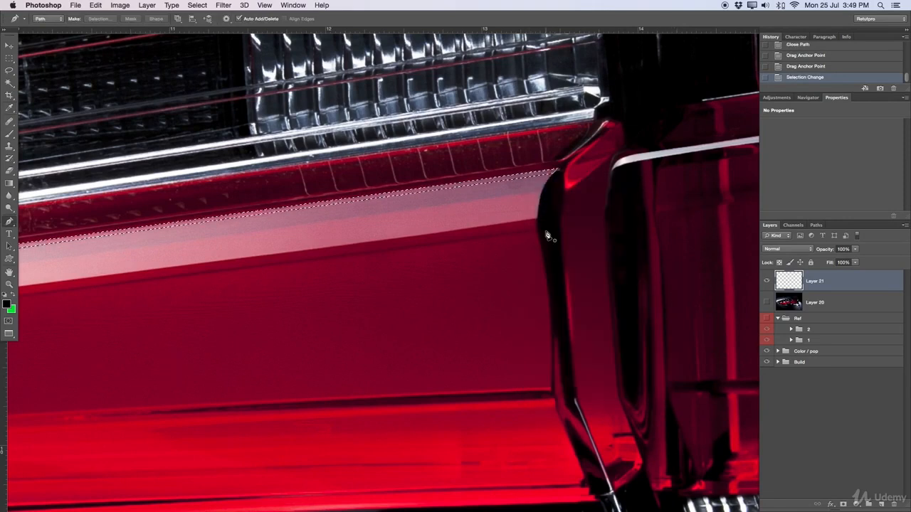
Fill the thin selection with white on Layer 21 and deselect it.
click(10, 59)
right_click(363, 202)
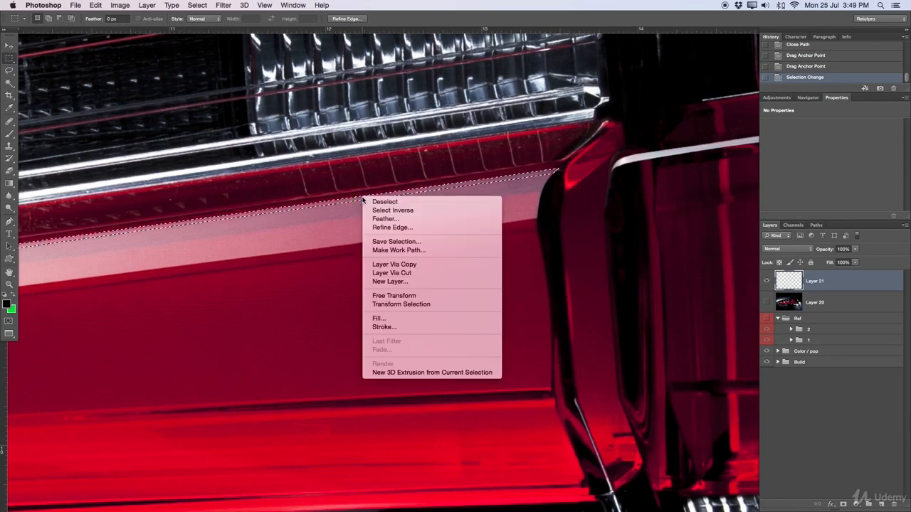
click(386, 318)
click(625, 107)
click(612, 108)
click(692, 100)
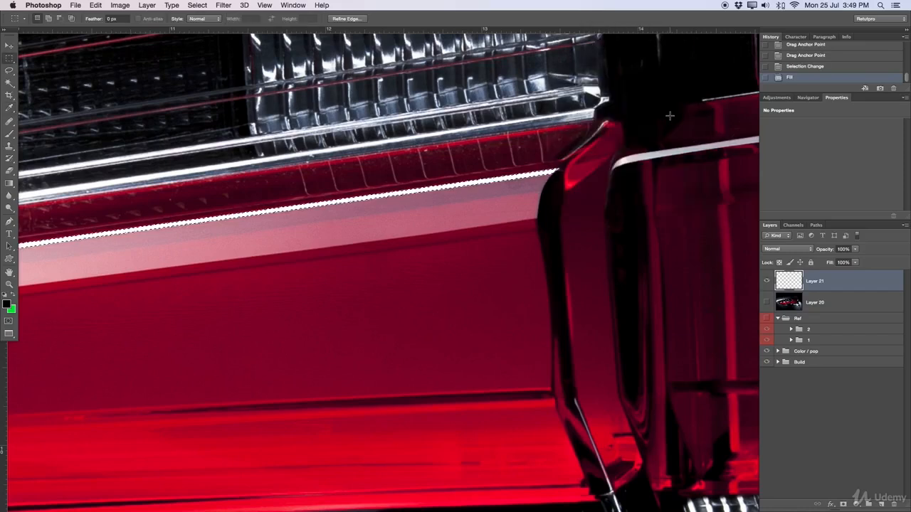
key(ctrl+d)
Compare the white highlight on Layer 21 with the finished reflection on Layer 20, especially its tapered outer end.
key(z)
drag(562, 191, 504, 184)
drag(346, 203, 421, 204)
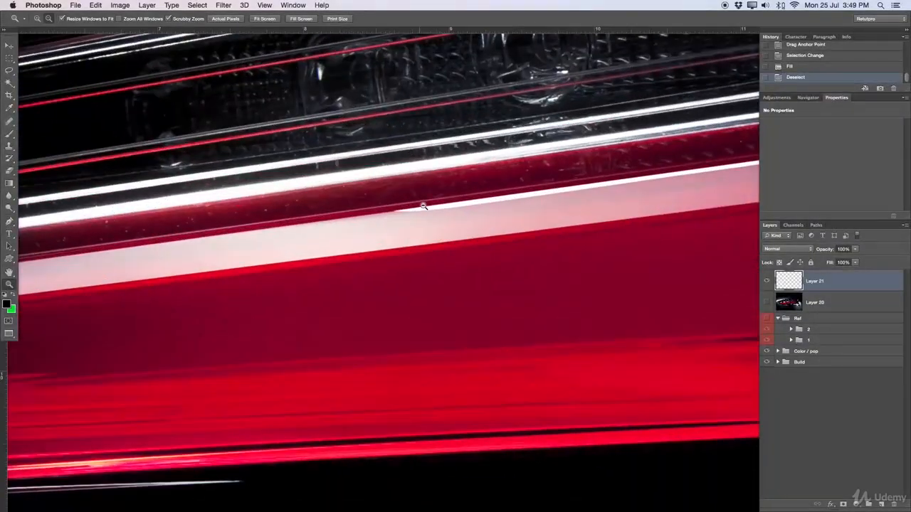
click(767, 282)
click(766, 303)
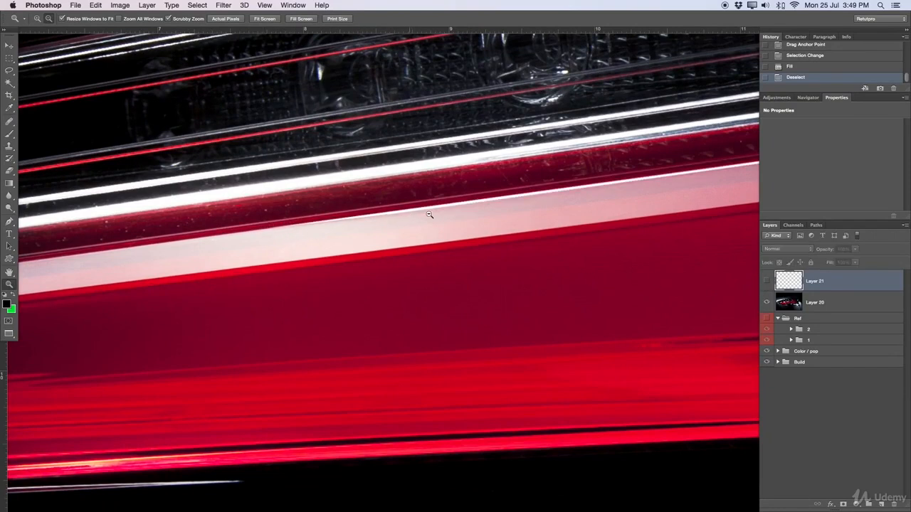
click(766, 303)
click(767, 283)
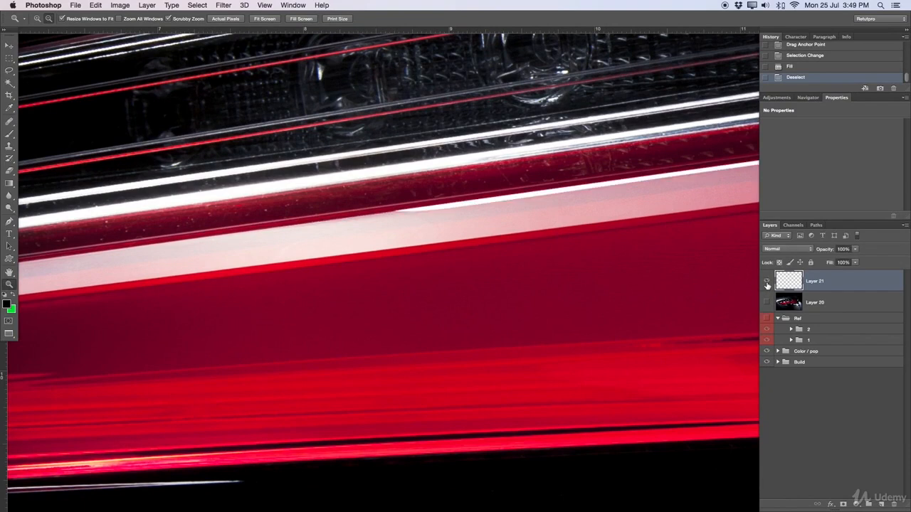
click(767, 283)
click(767, 302)
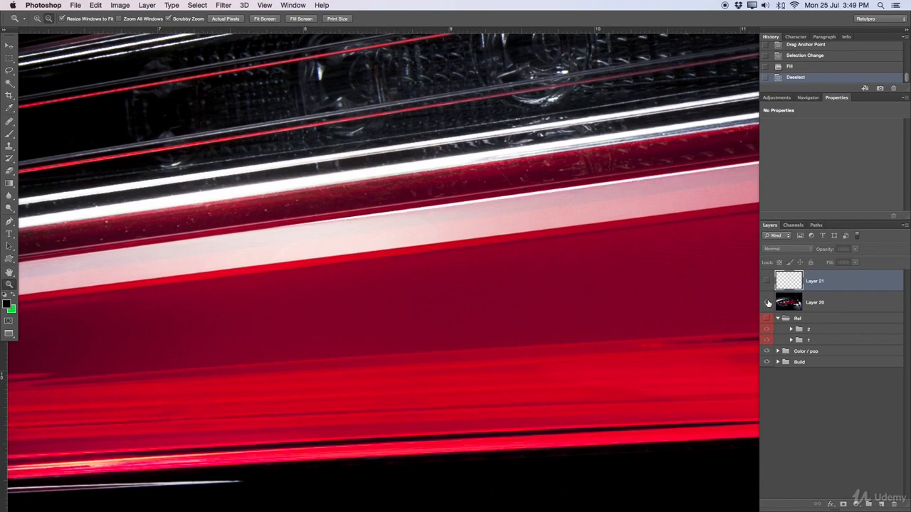
click(766, 303)
click(767, 281)
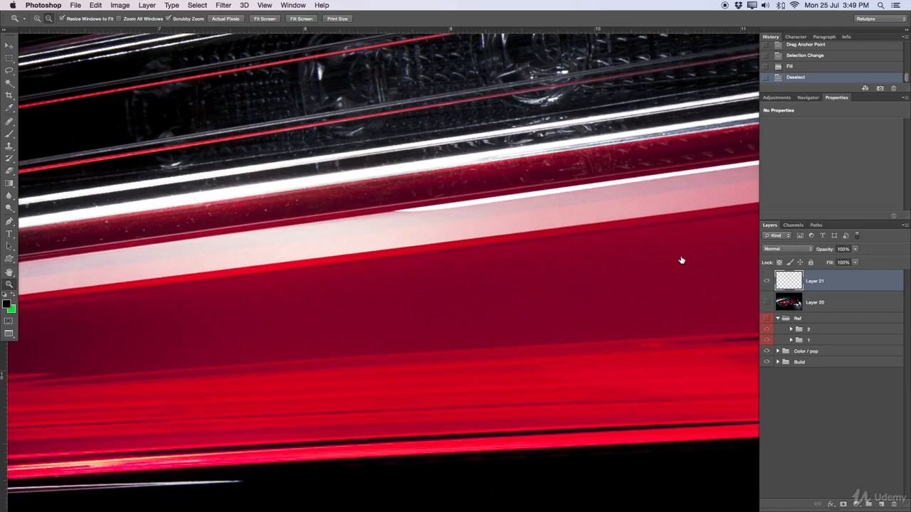
drag(614, 155, 511, 183)
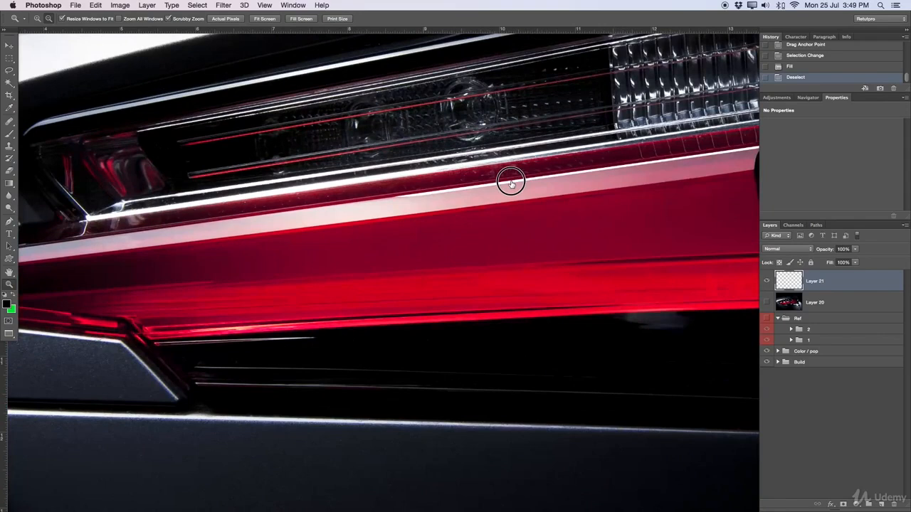
drag(511, 184, 751, 277)
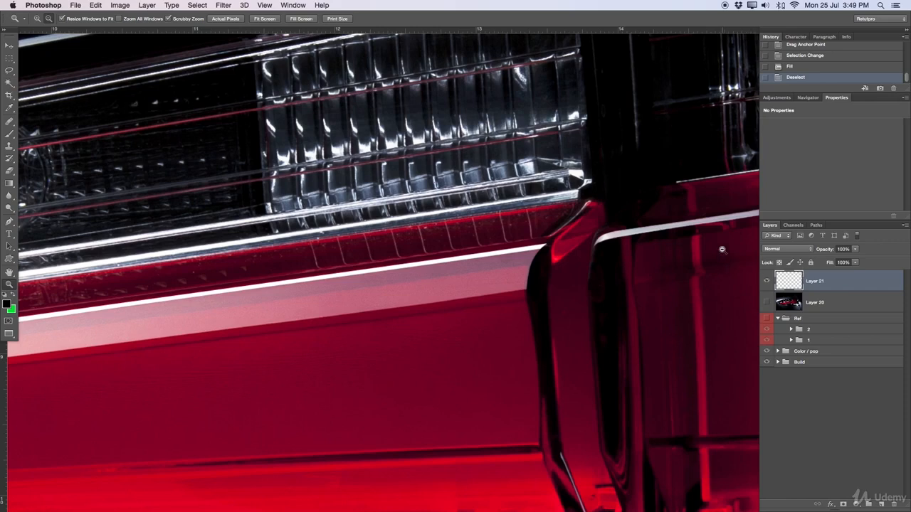
double_click(817, 282)
key(Return)
key(b)
key(f)
key(f)
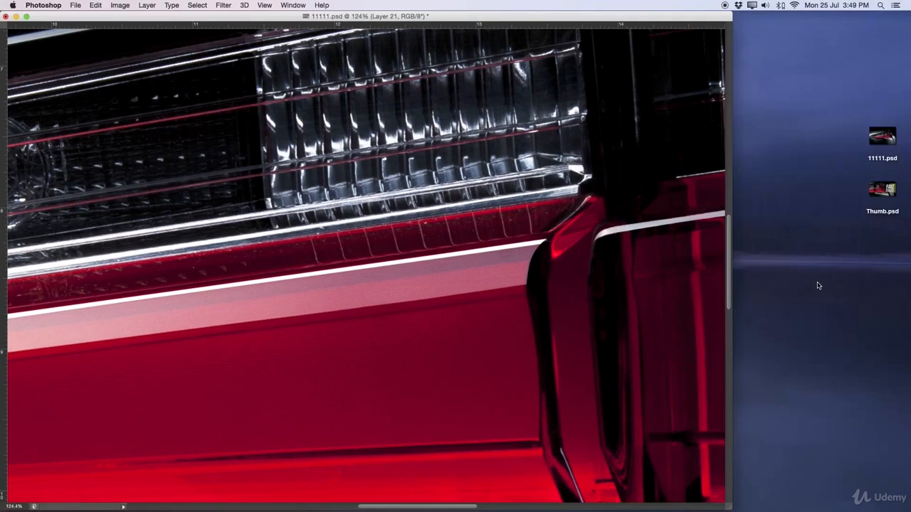
key(f)
key(Tab)
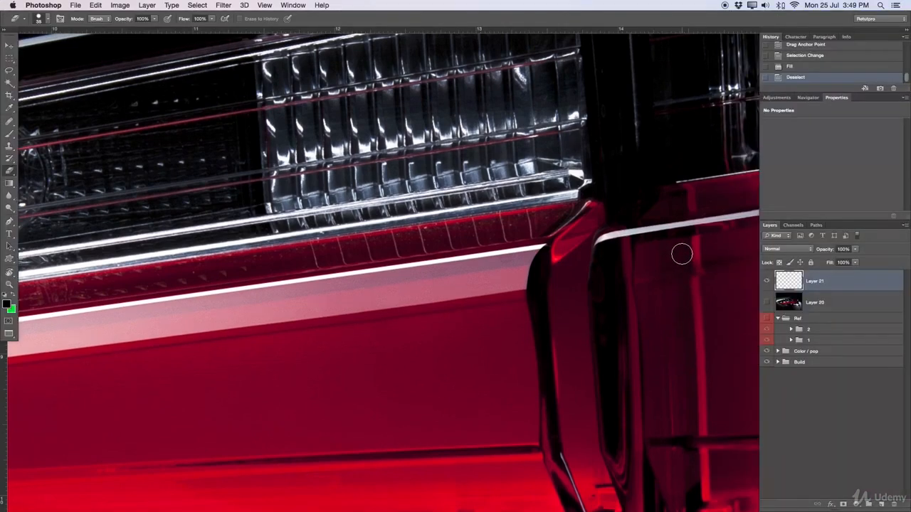
Rename Layer 21 as Ref1 and set its opacity to 81%.
double_click(816, 283)
key(Return)
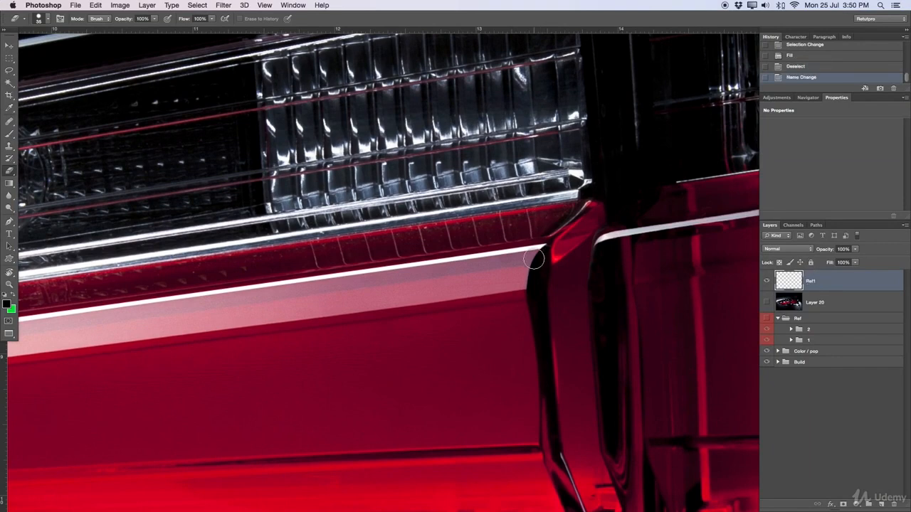
key(v)
mouse_move(827, 252)
mouse_down()
mouse_move(815, 250)
mouse_move(826, 250)
mouse_up()
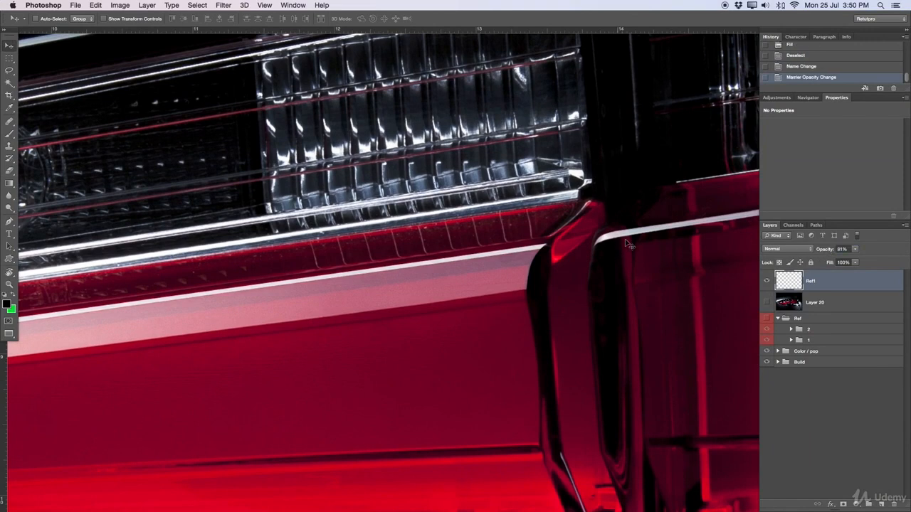
Set the opacity of the Ref1 layer to 92%.
click(837, 249)
drag(835, 249, 834, 249)
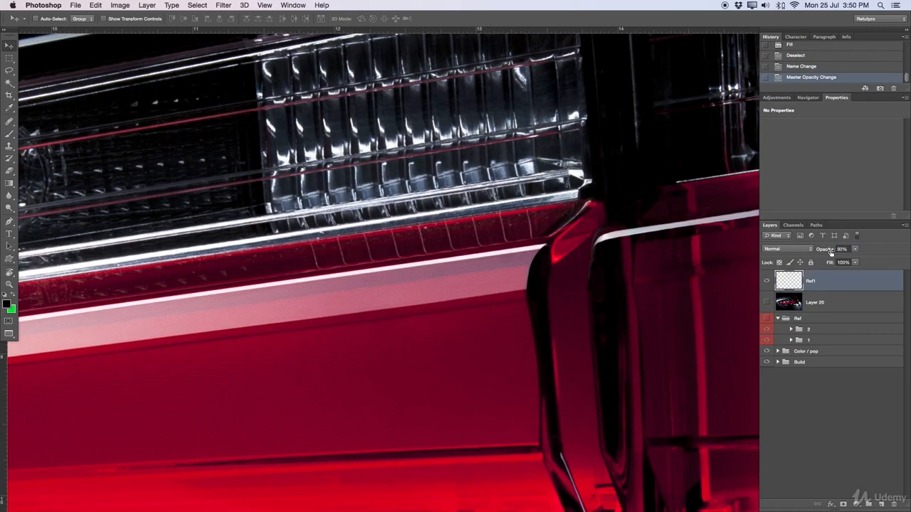
key(super+space)
drag(602, 247, 448, 239)
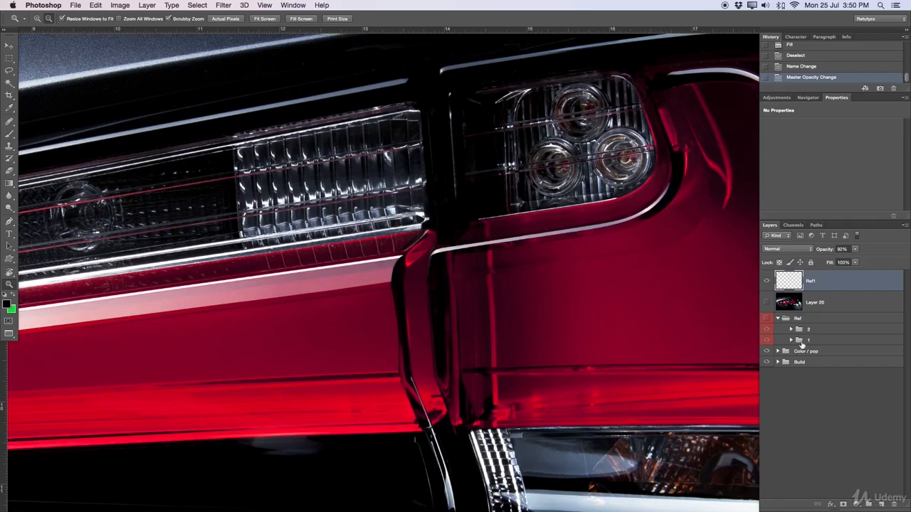
Add a new layer above Ref1 and start a pen path along the upper edge of the light reflection strip under the lamp cluster.
click(881, 504)
drag(535, 255, 596, 252)
key(p)
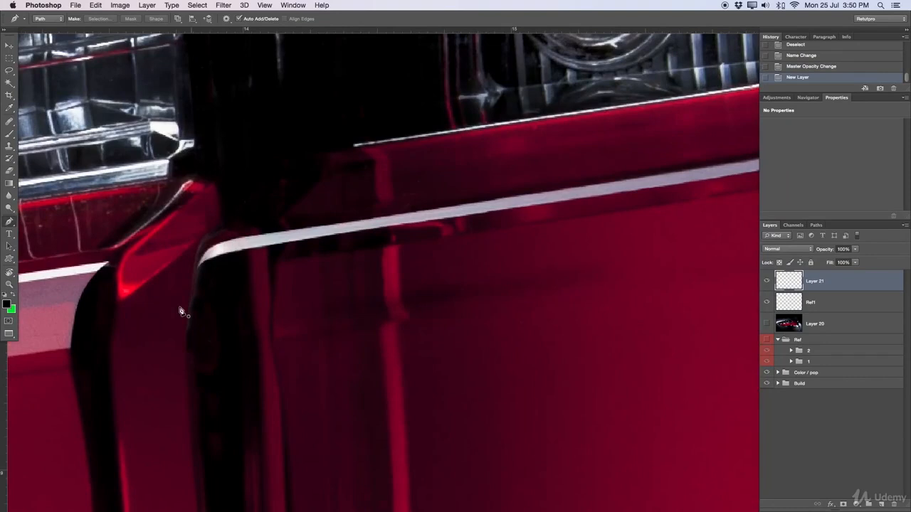
click(197, 267)
drag(257, 237, 321, 228)
click(488, 200)
drag(521, 201, 370, 222)
click(517, 200)
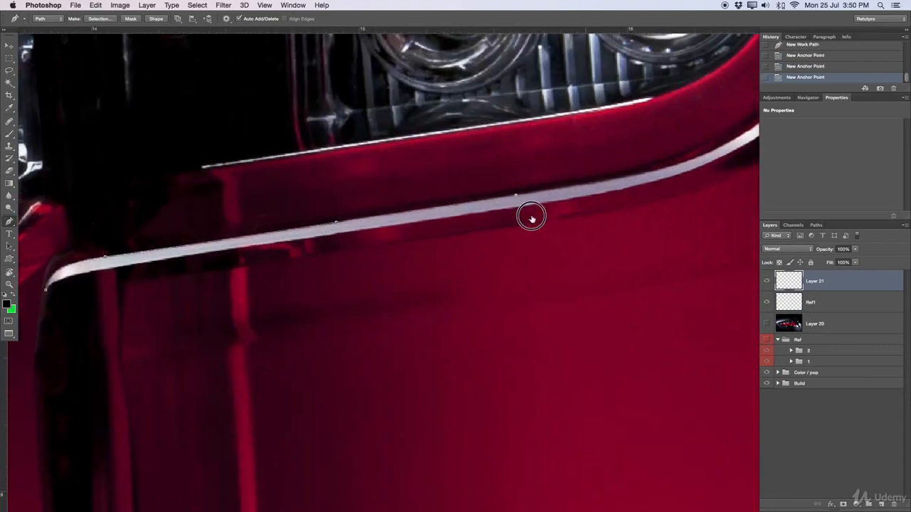
Continue the path's upper edge around the curve beside the lamps to the strip's tapered tip, adjusting the anchors to fit.
drag(583, 205, 423, 221)
drag(529, 178, 558, 160)
drag(503, 200, 407, 259)
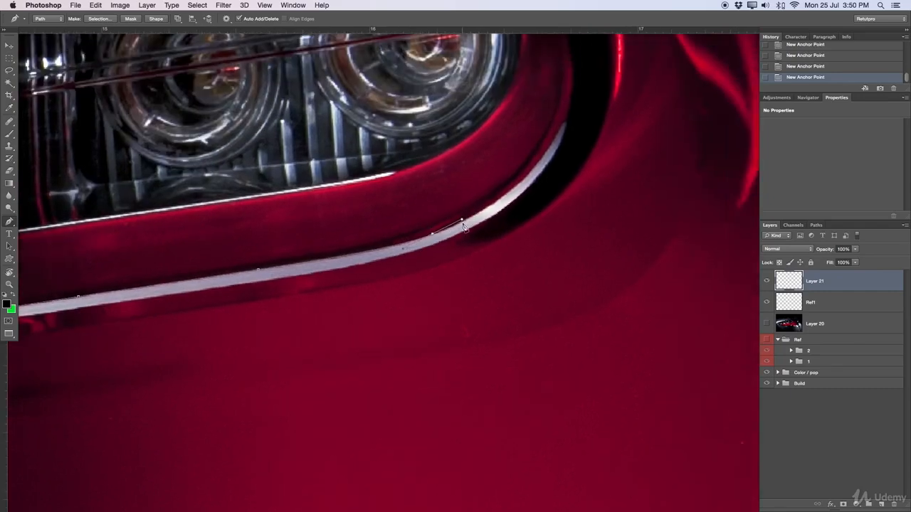
drag(462, 221, 456, 224)
drag(529, 184, 524, 223)
drag(524, 221, 499, 243)
drag(526, 204, 531, 194)
drag(531, 193, 526, 216)
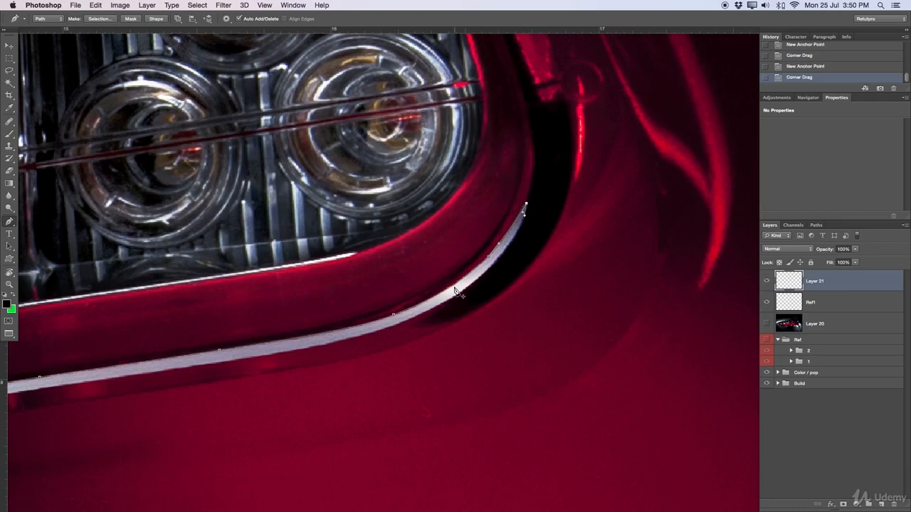
Trace the strip's lower edge back to the starting anchor by the panel gap and close the path.
drag(456, 300, 651, 251)
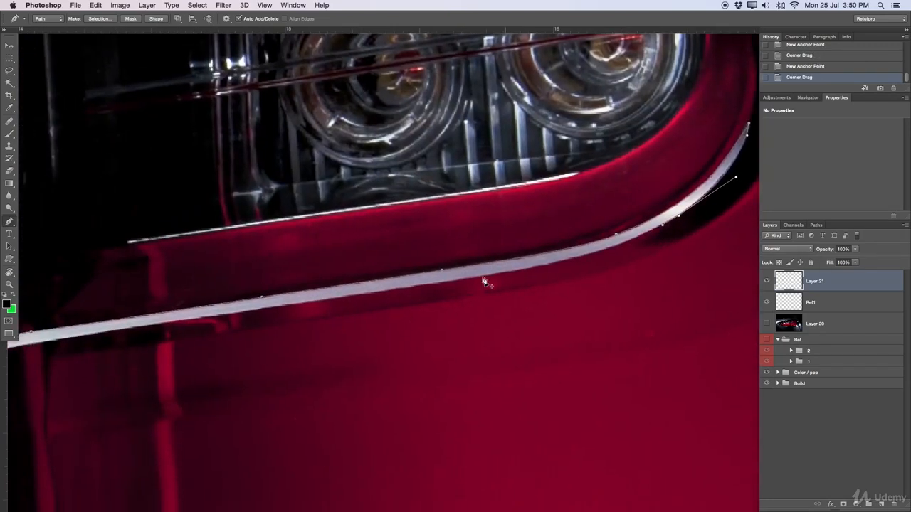
drag(480, 280, 322, 301)
drag(459, 299, 683, 260)
click(389, 283)
click(257, 303)
mouse_move(219, 319)
mouse_down()
mouse_move(202, 339)
mouse_move(214, 329)
mouse_up()
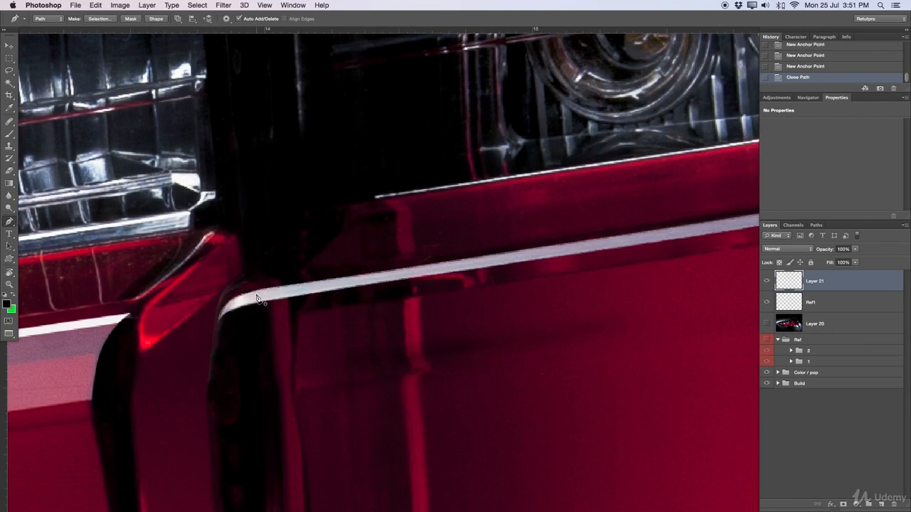
Convert the closed strip path under the lamp cluster into a selection.
right_click(263, 299)
click(291, 331)
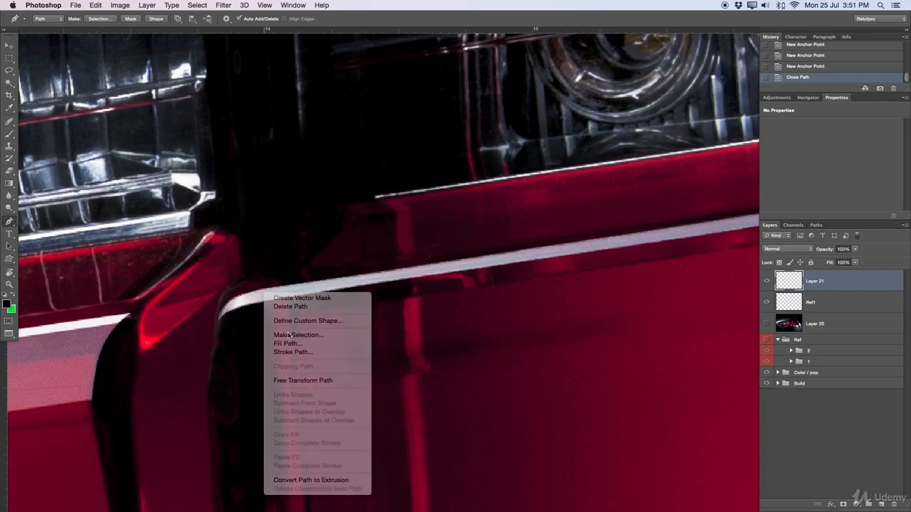
key(Return)
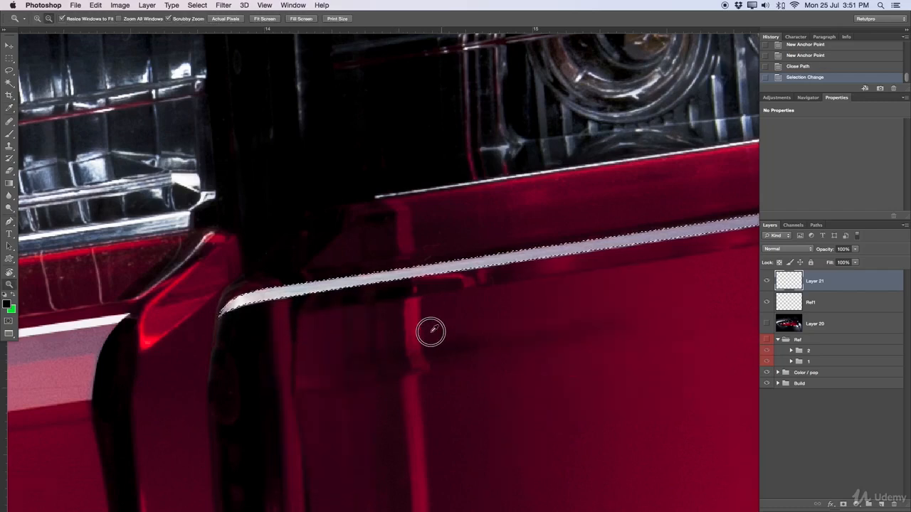
Fill the strip selection on Layer 21 with white at 100% in Normal mode and deselect it.
alt+click(446, 328)
drag(574, 350, 540, 339)
alt+click(626, 293)
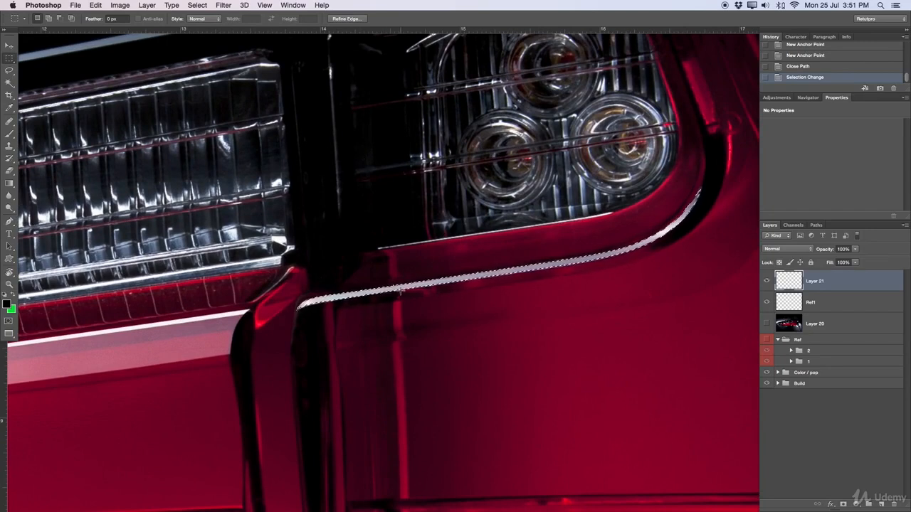
right_click(403, 288)
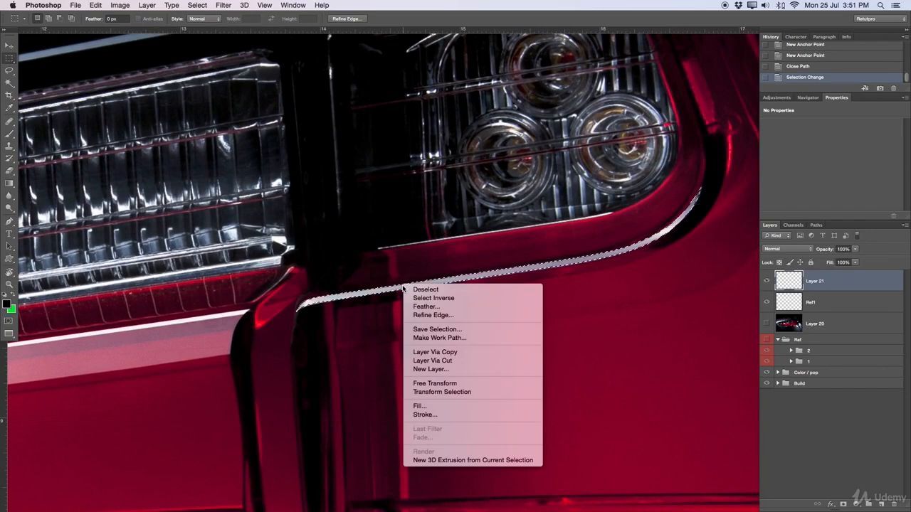
click(442, 406)
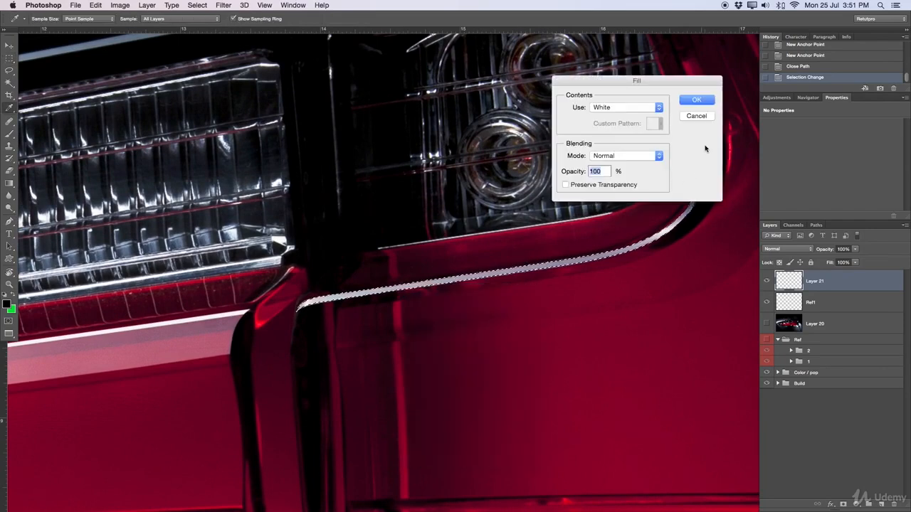
click(697, 100)
key(super+d)
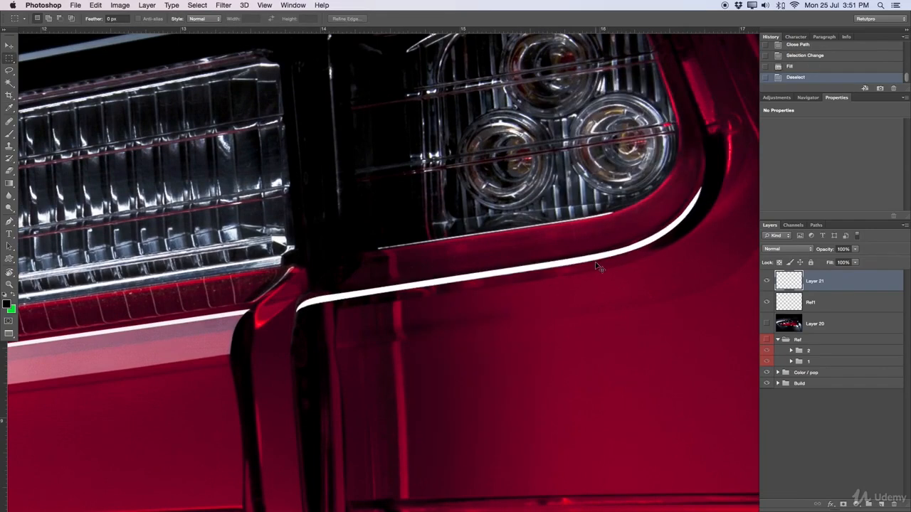
Rename Layer 21 as Ref2 and set its opacity to 90%.
key(z)
drag(582, 264, 537, 266)
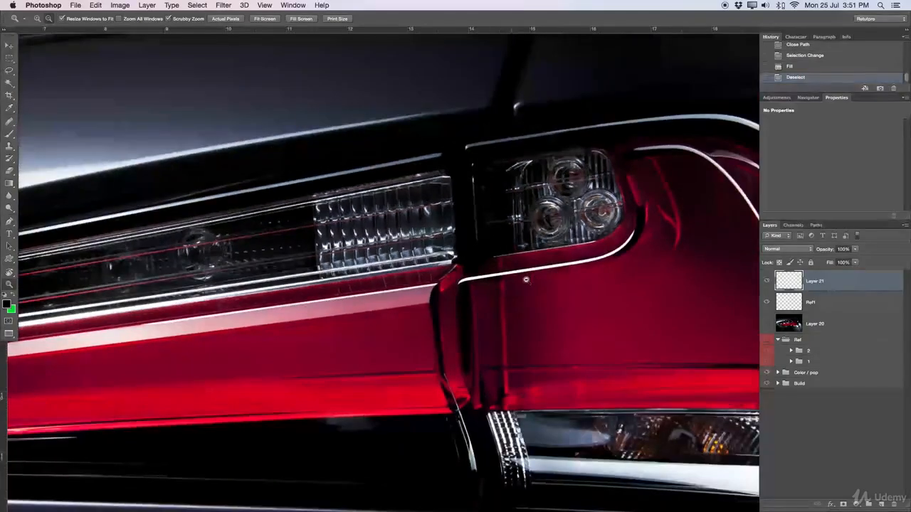
drag(414, 285, 450, 286)
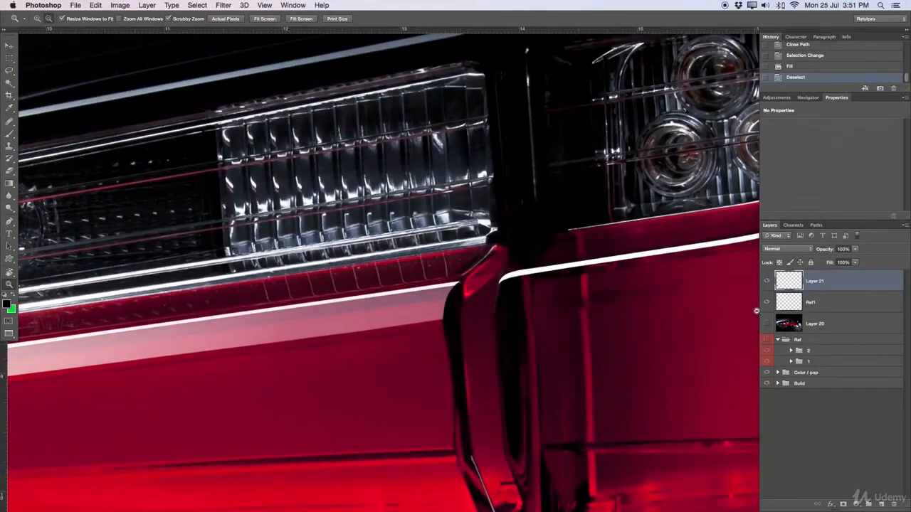
click(841, 302)
double_click(815, 281)
key(Return)
drag(829, 254, 826, 253)
Compare the two white highlights across the panel gap and set the opacity of Ref1 to 95%.
drag(634, 281, 469, 280)
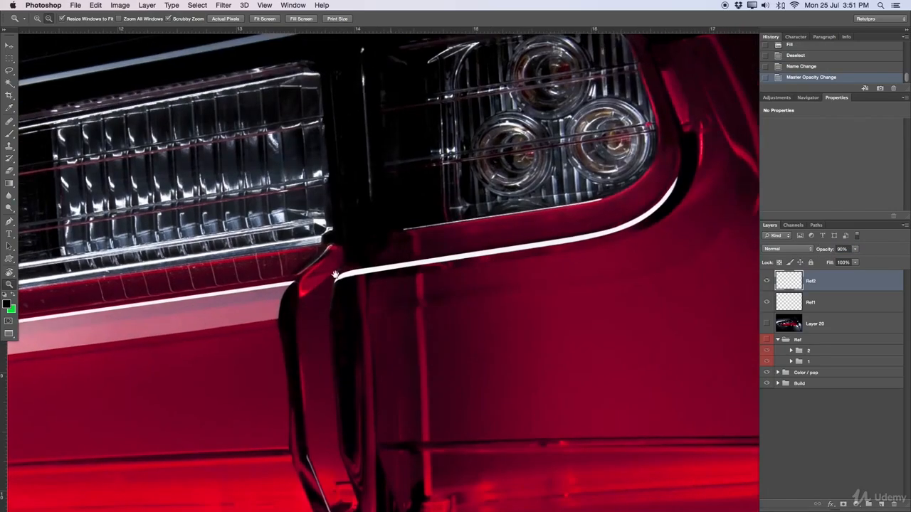
drag(368, 283, 340, 285)
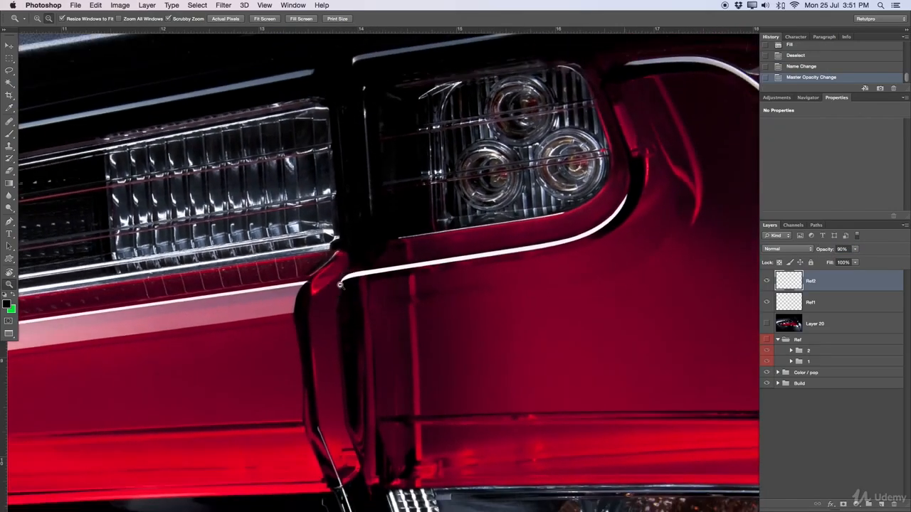
click(829, 304)
drag(830, 254, 831, 251)
Examine the reflections along the black trim and the outer edges of the red tail light.
drag(410, 348, 449, 339)
drag(504, 306, 484, 301)
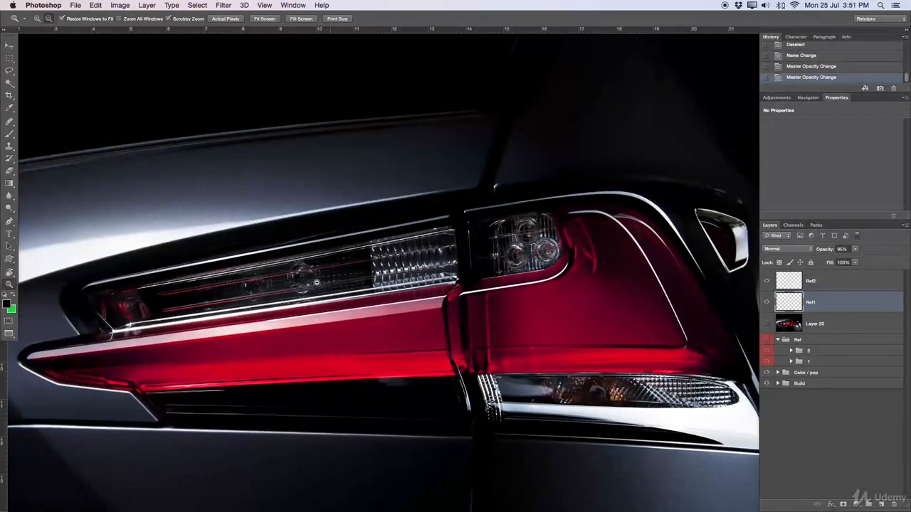
drag(364, 291, 347, 277)
drag(383, 247, 445, 244)
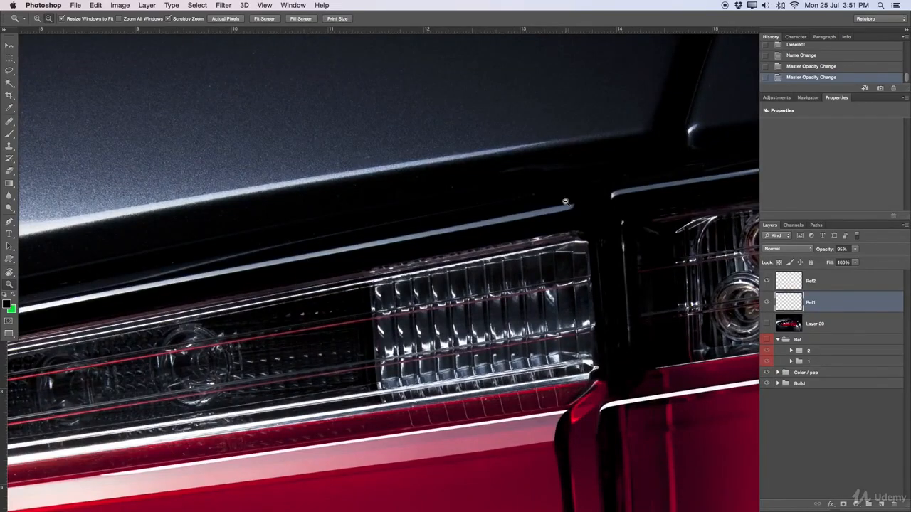
drag(667, 202, 477, 209)
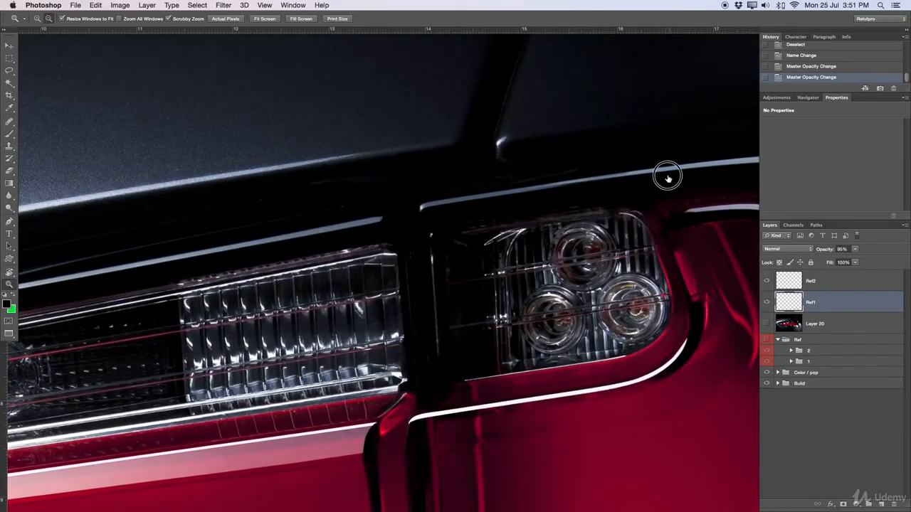
drag(665, 177, 580, 194)
drag(718, 202, 694, 202)
drag(671, 208, 477, 226)
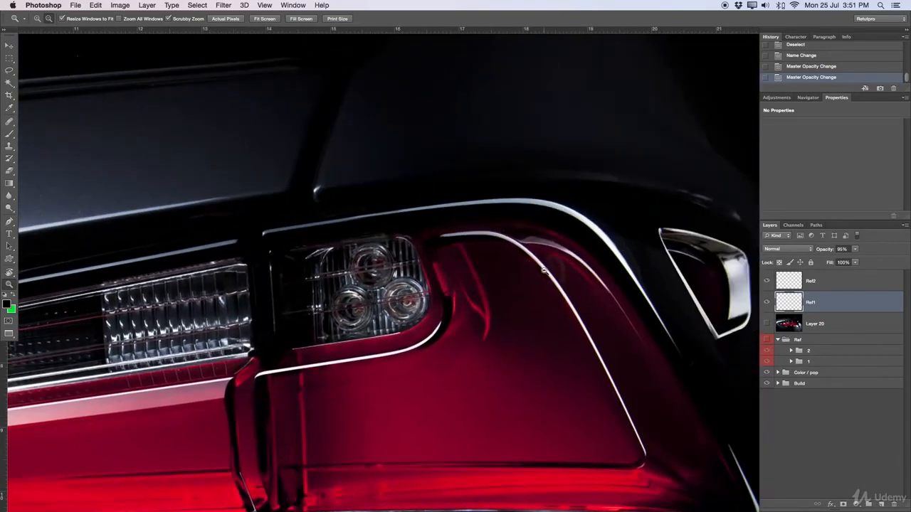
drag(543, 269, 519, 264)
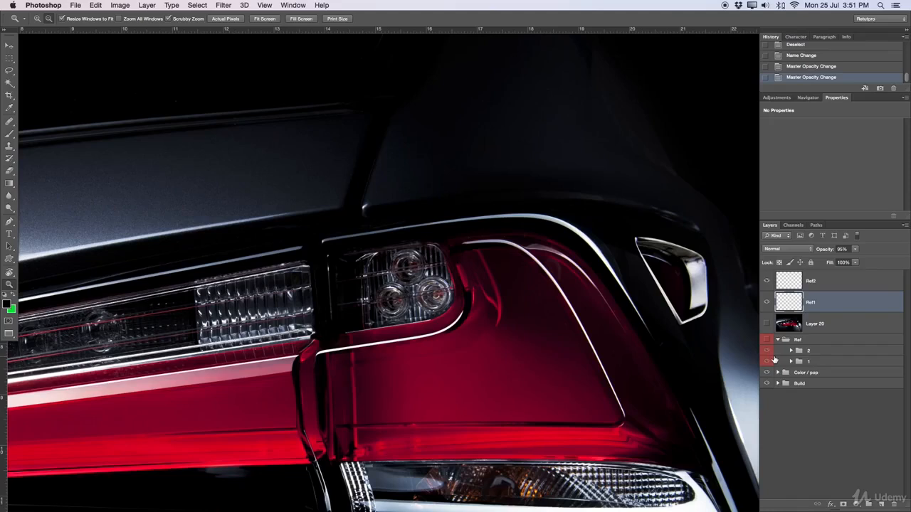
drag(636, 285, 654, 291)
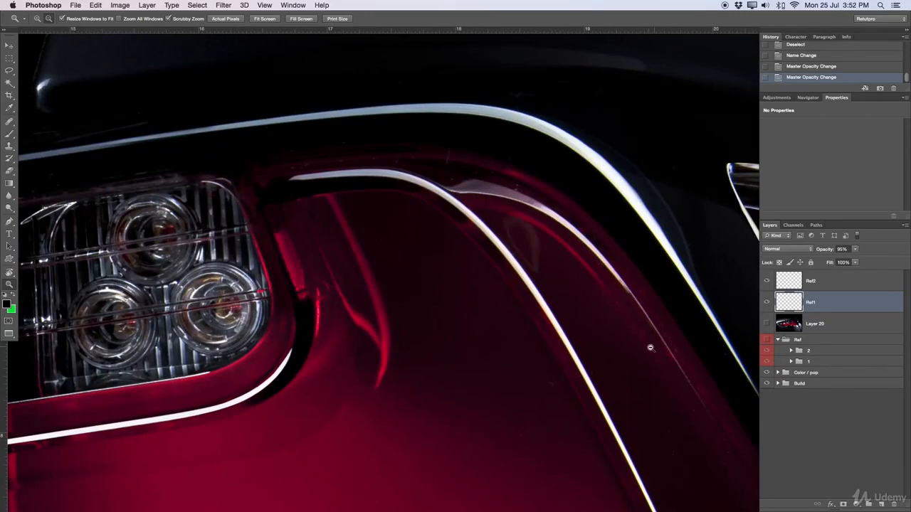
Add a new layer above Ref2 and name it Ref3.
drag(371, 371, 445, 305)
drag(312, 360, 391, 318)
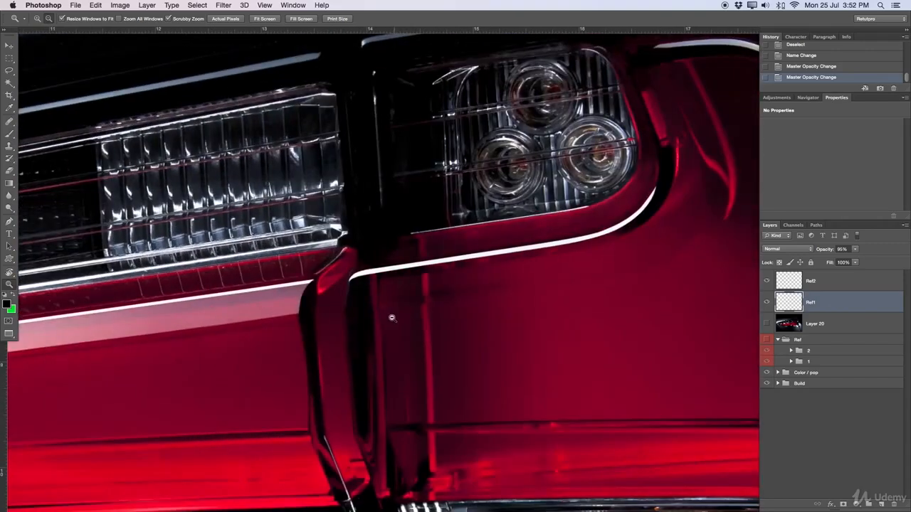
click(832, 284)
click(880, 504)
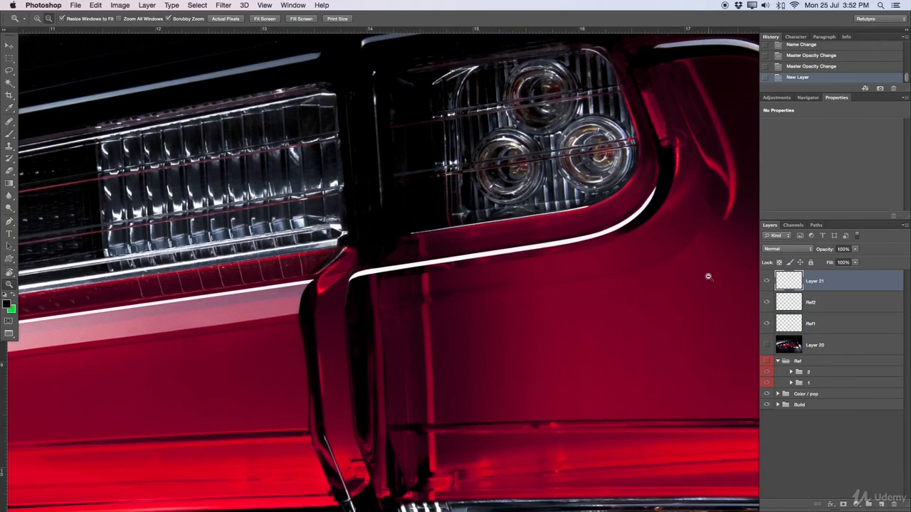
double_click(814, 281)
key(BackSpace)
key(Return)
Draw a straight pen segment on Ref3 from the pink band's lower end corner to the near edge of the next black gap.
drag(447, 295, 437, 239)
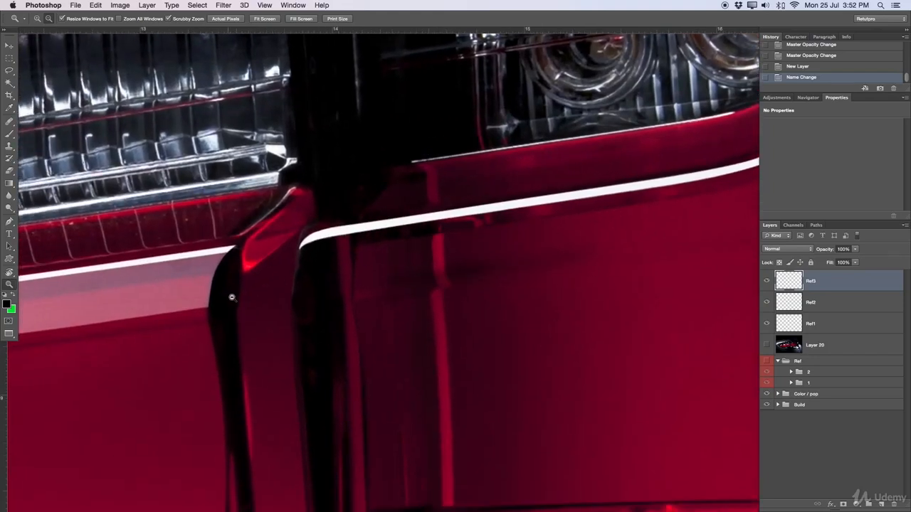
drag(234, 289, 355, 246)
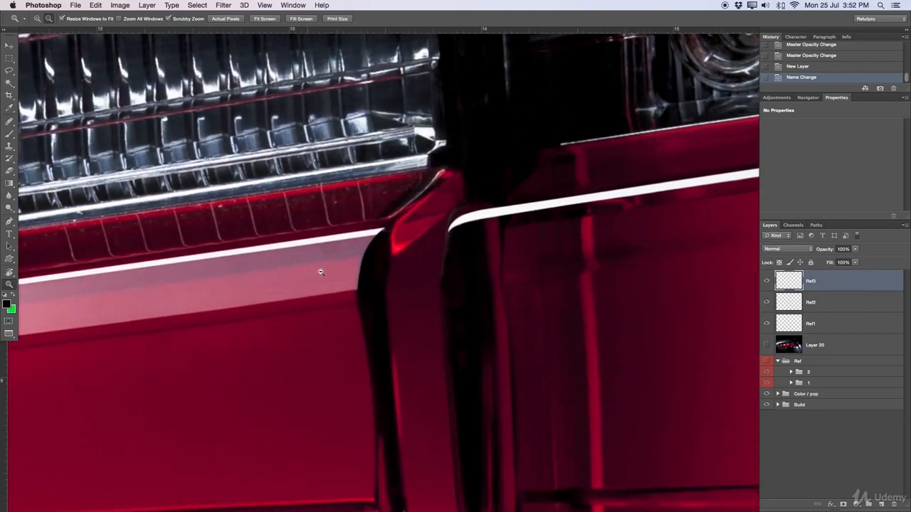
drag(513, 313, 311, 333)
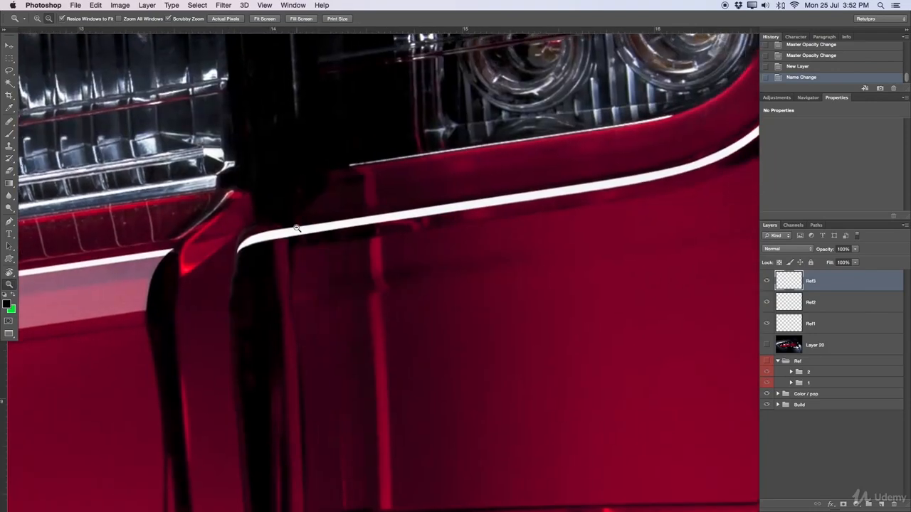
click(9, 46)
key(p)
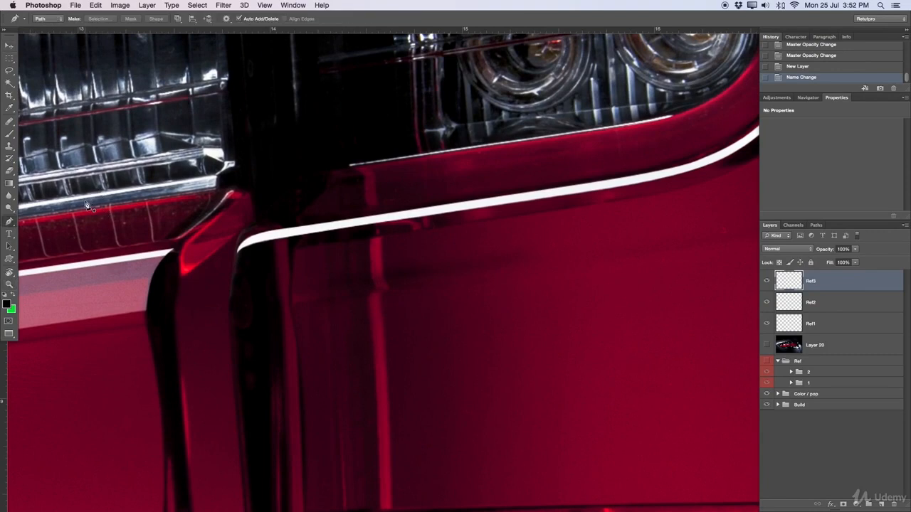
click(146, 312)
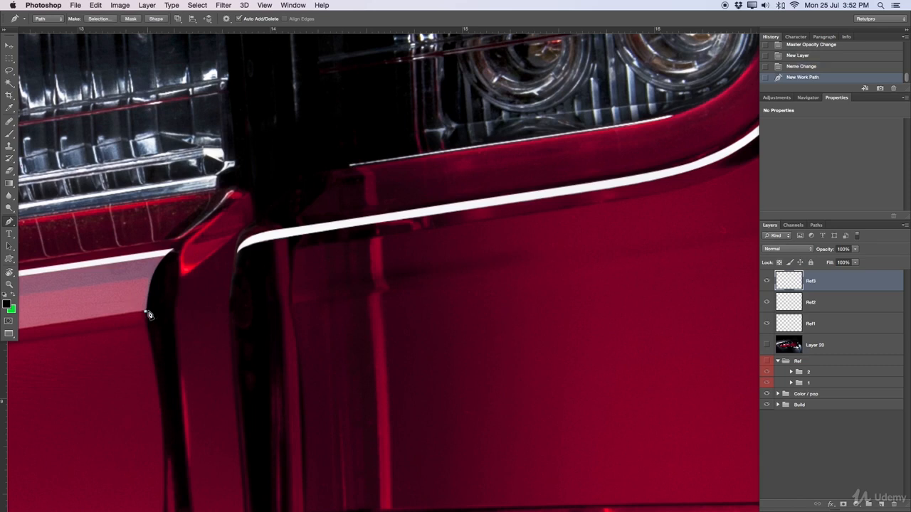
click(231, 303)
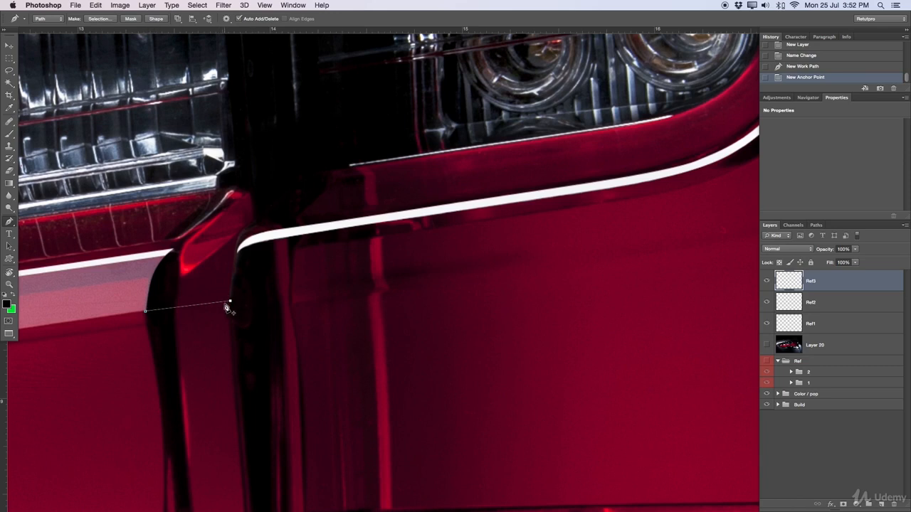
drag(231, 304, 231, 301)
drag(231, 301, 231, 301)
drag(230, 301, 230, 301)
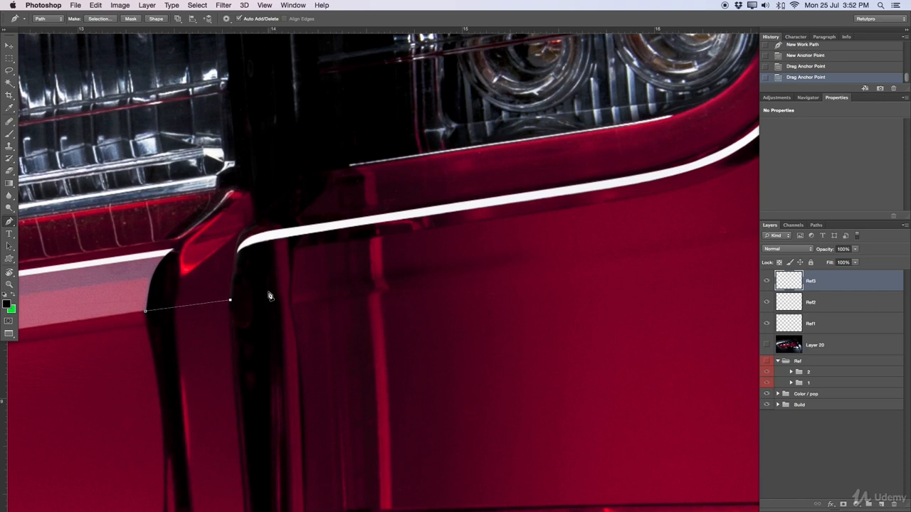
Place a horizontal guide at the segment's end anchor on the black gap's edge and dismiss the path.
click(9, 46)
drag(90, 32, 221, 301)
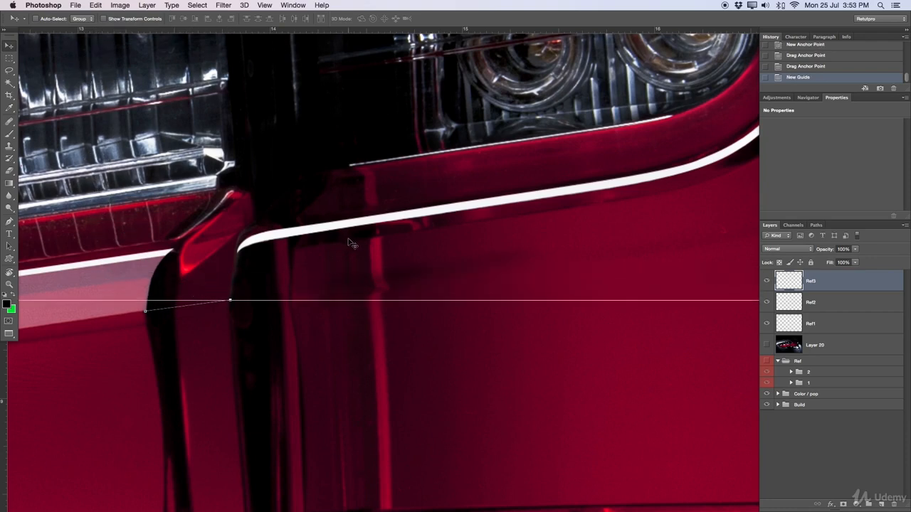
key(p)
key(Escape)
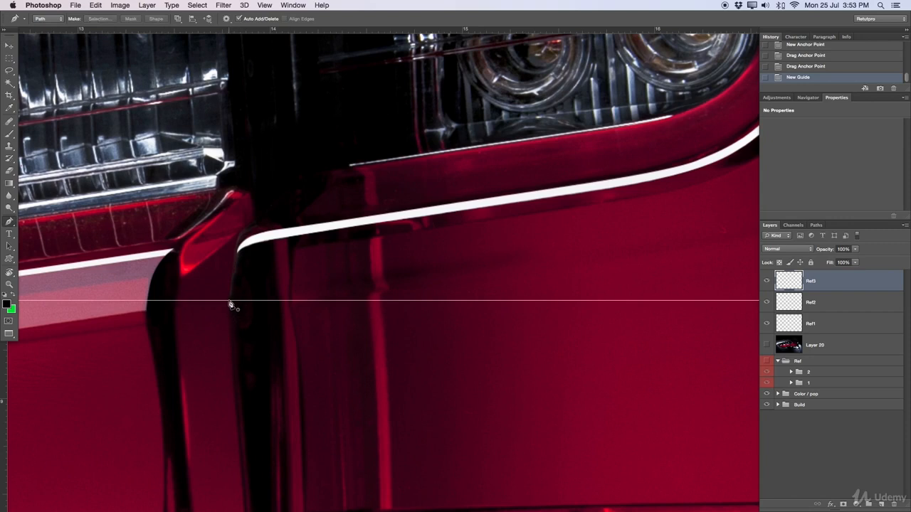
Start a pen path on Ref3 where the guide meets the black gap's far edge and run a straight segment across the red panel below the white line.
click(230, 301)
drag(439, 301, 310, 322)
key(alt+space)
drag(377, 318, 472, 306)
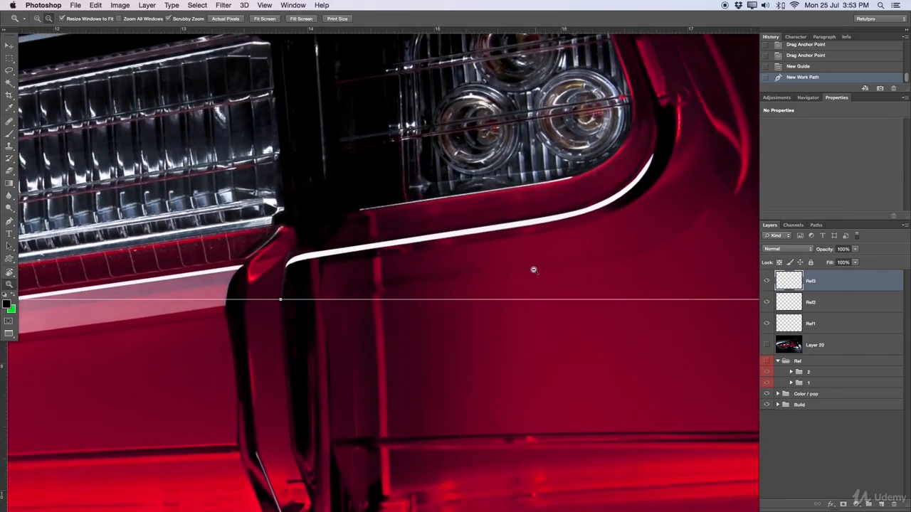
click(515, 271)
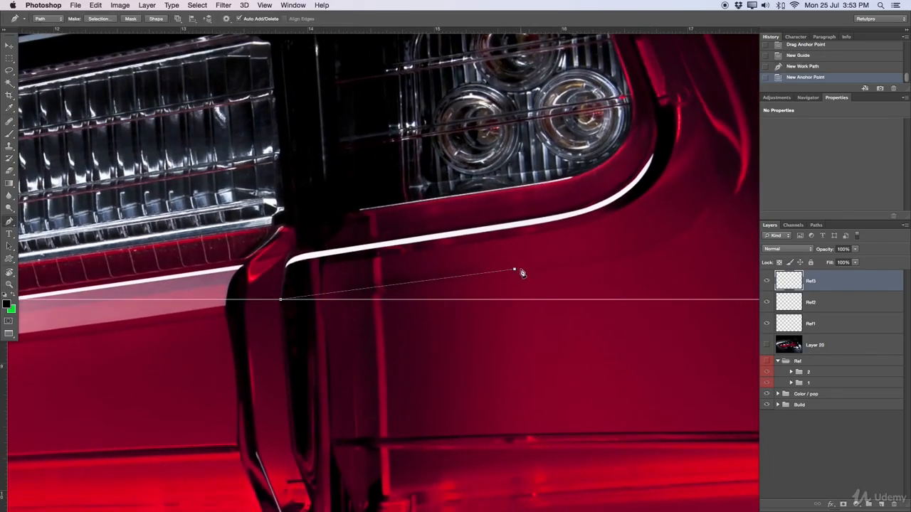
drag(516, 268, 512, 267)
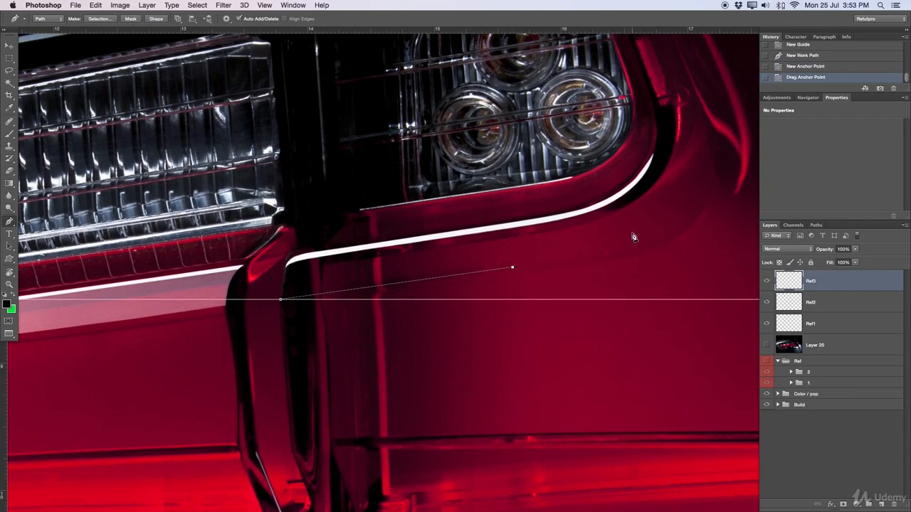
drag(590, 250, 600, 240)
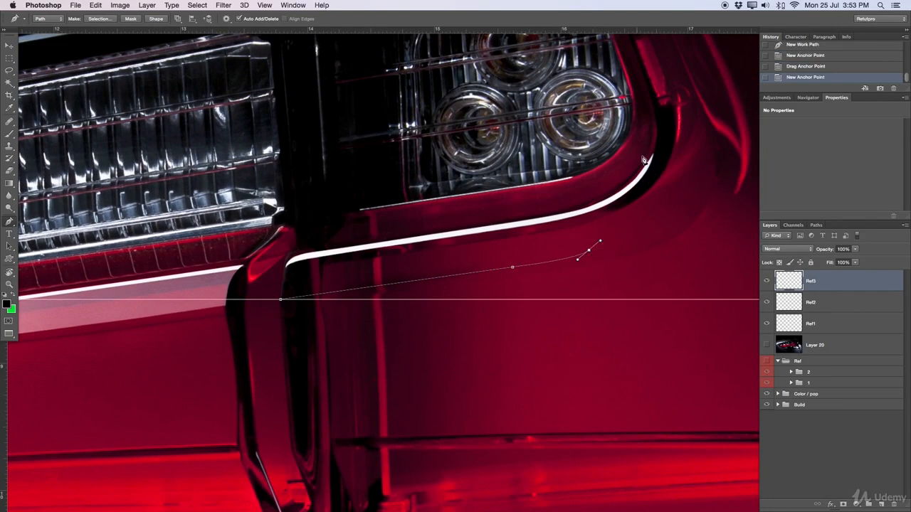
drag(653, 156, 652, 106)
key(BackSpace)
key(BackSpace)
key(super+z)
click(589, 251)
key(BackSpace)
click(513, 269)
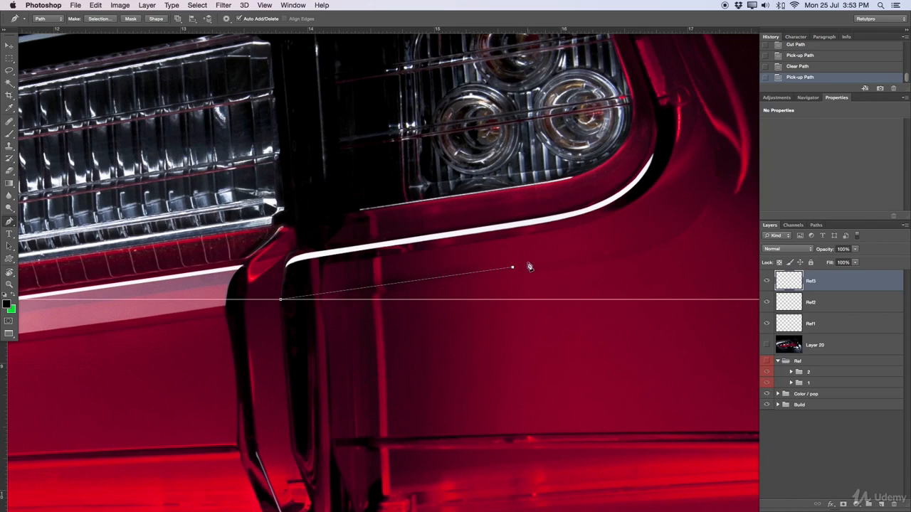
Curve the path up to the white line's pointed tip beside the lamp and turn that anchor into a corner.
drag(653, 154, 667, 54)
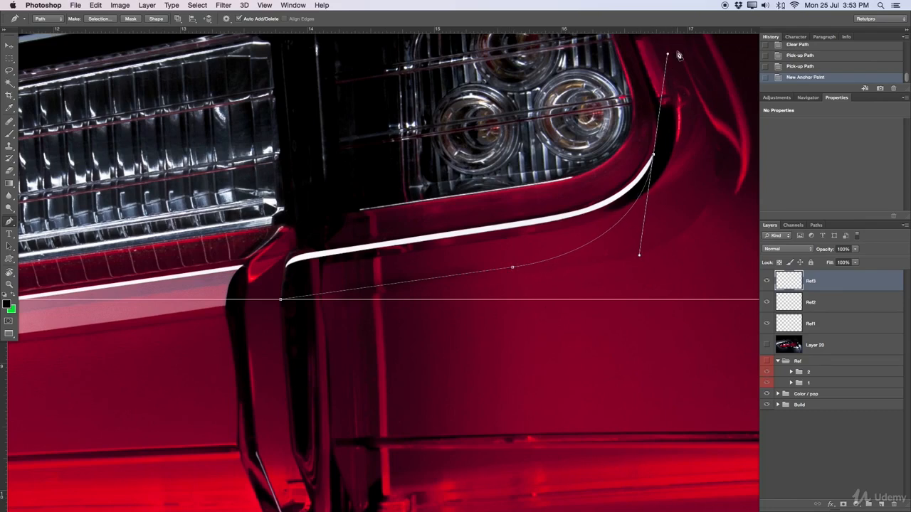
drag(674, 185, 674, 262)
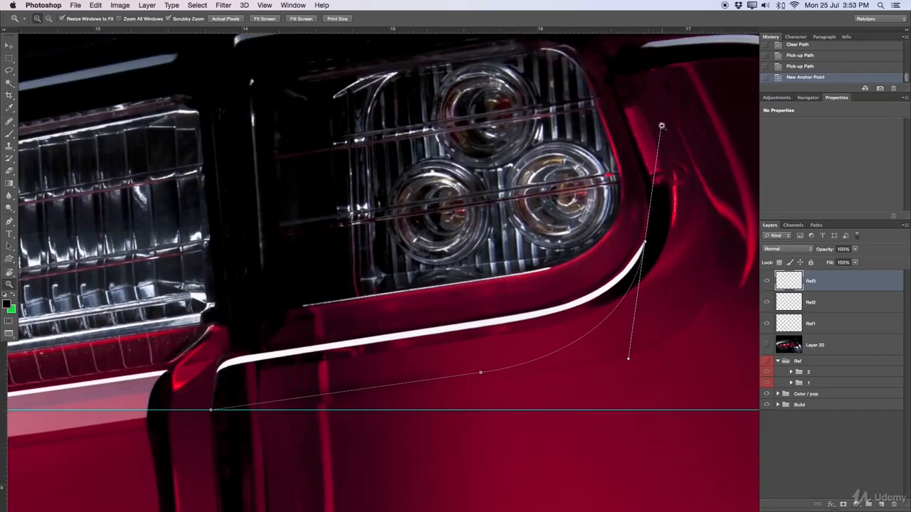
drag(662, 128, 678, 242)
key(super+space)
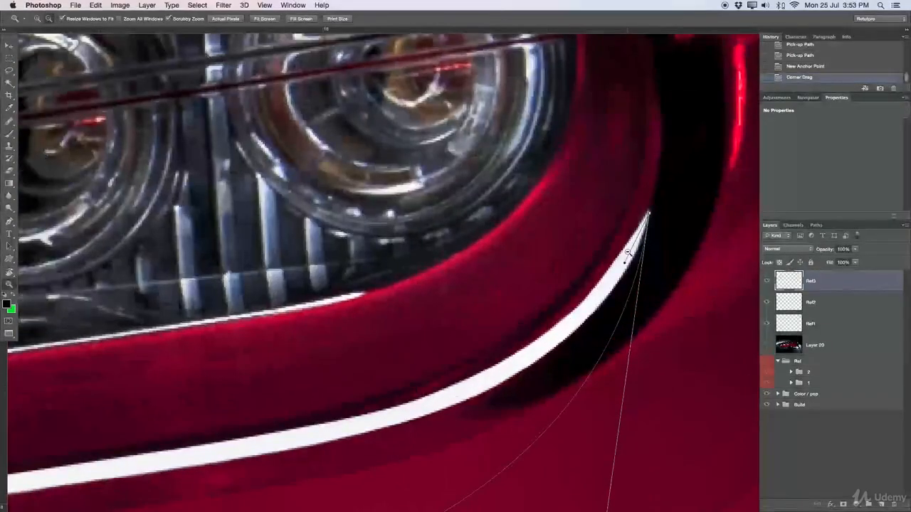
Trace the path back from the tip inside the curved white line with curve anchors, ending in a corner on its straight stretch.
drag(620, 273, 601, 292)
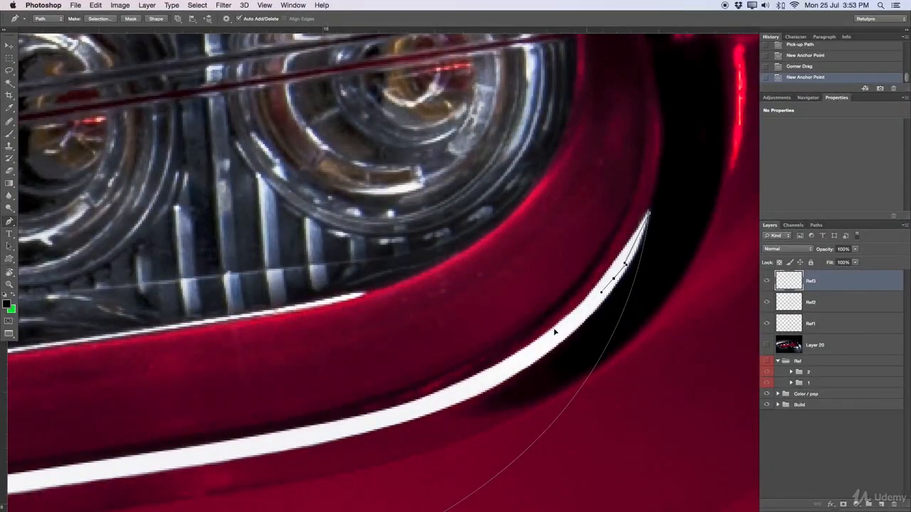
drag(471, 387, 470, 400)
scroll(426, 384, left, 10)
scroll(427, 384, down, 4)
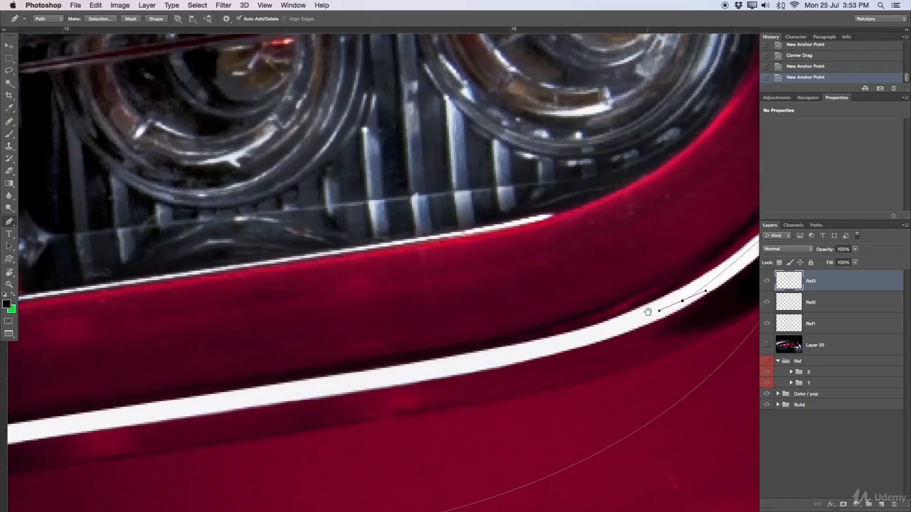
drag(384, 370, 195, 401)
key(super+z)
drag(510, 358, 628, 261)
drag(364, 292, 373, 307)
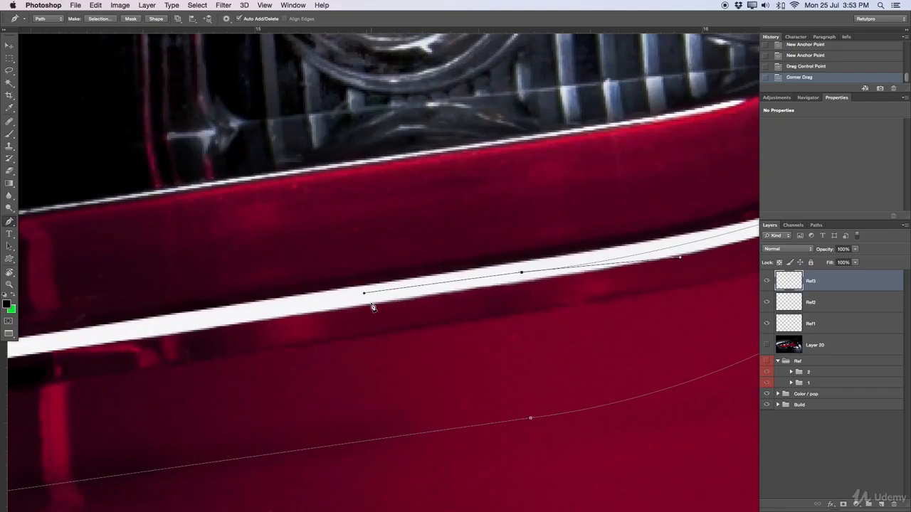
Continue the path inside the white line to its rounded end at the black gap and close it at the starting anchor.
click(134, 328)
drag(134, 329, 96, 340)
drag(86, 340, 380, 250)
click(309, 283)
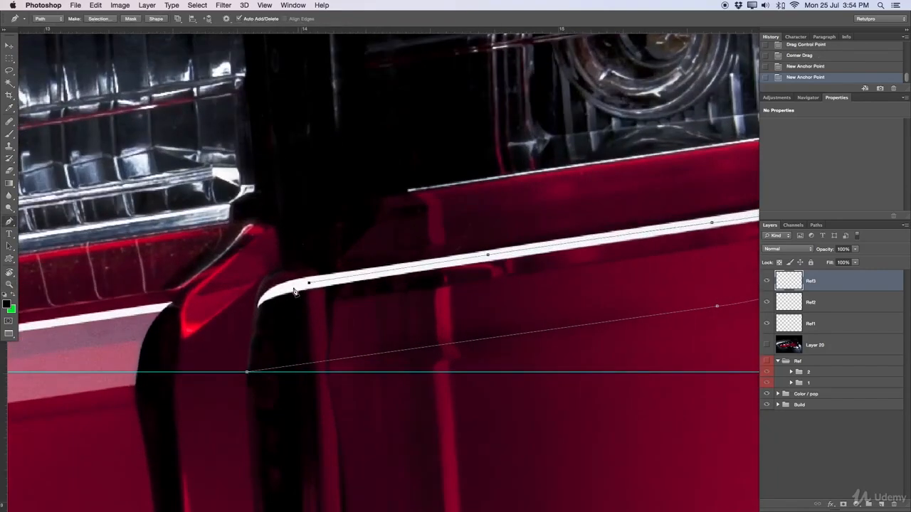
drag(247, 371, 241, 458)
Convert the closed path into a selection.
right_click(305, 325)
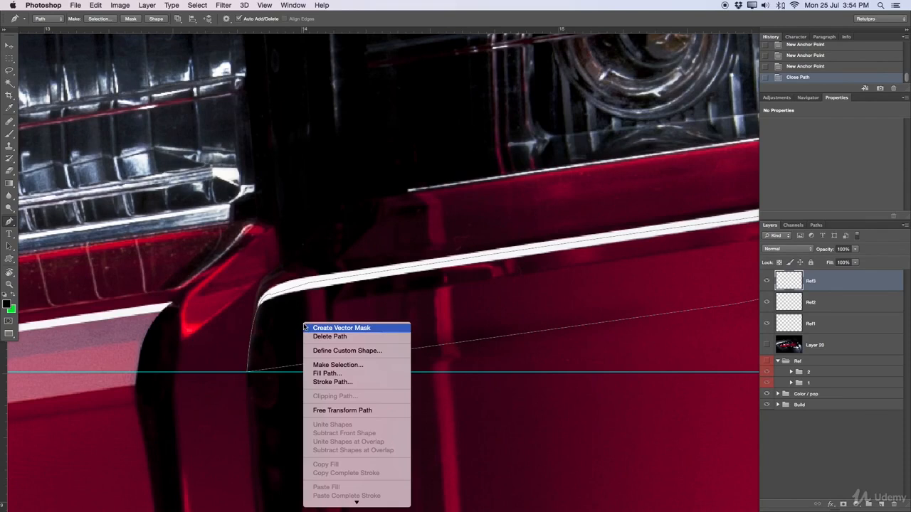
click(330, 368)
key(Return)
key(z)
drag(390, 375, 327, 376)
drag(518, 406, 459, 361)
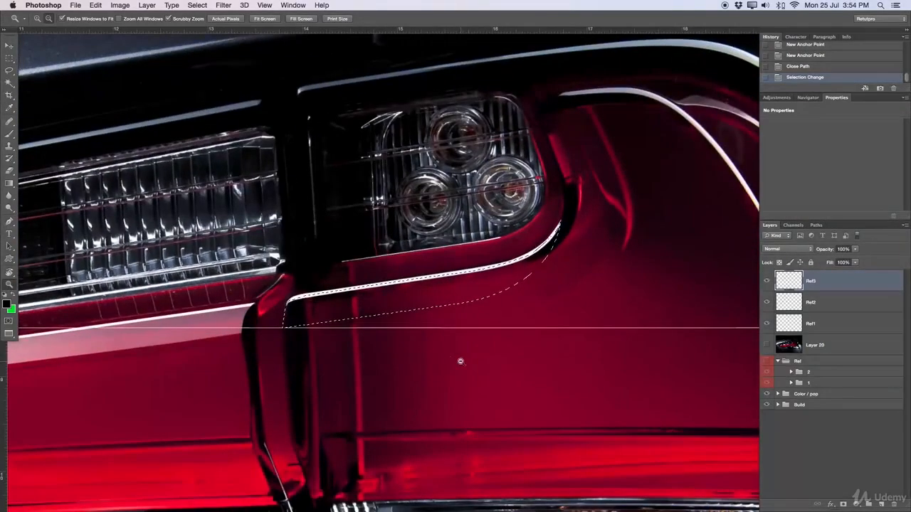
Fill the selection on Ref3 with white in Normal mode at 100% opacity and deselect.
key(m)
right_click(422, 302)
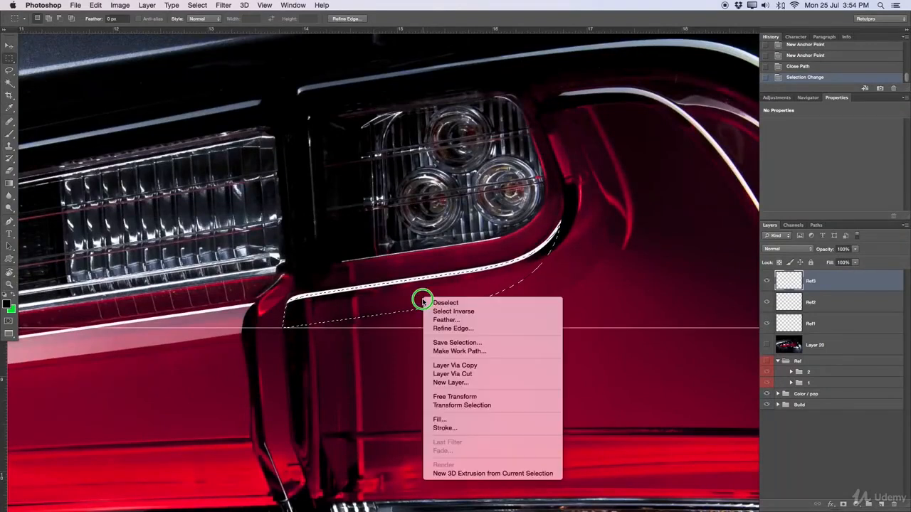
click(456, 420)
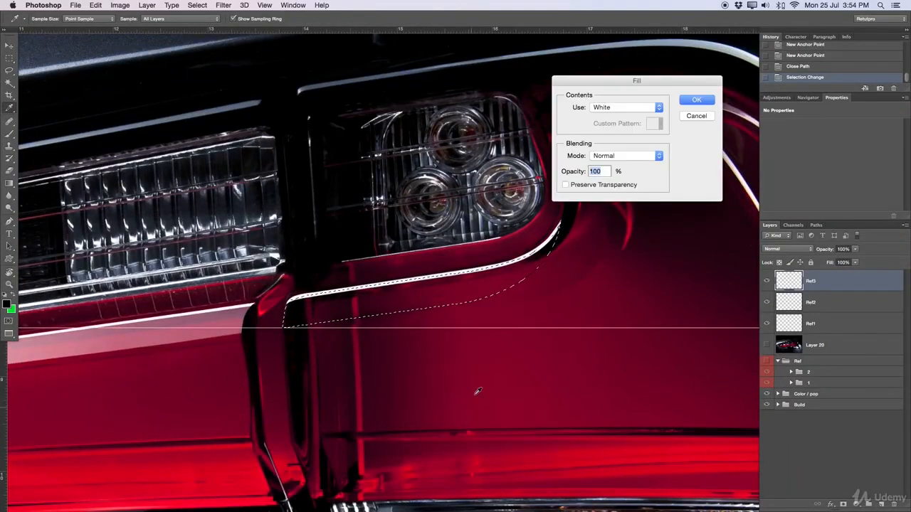
key(Return)
key(super+d)
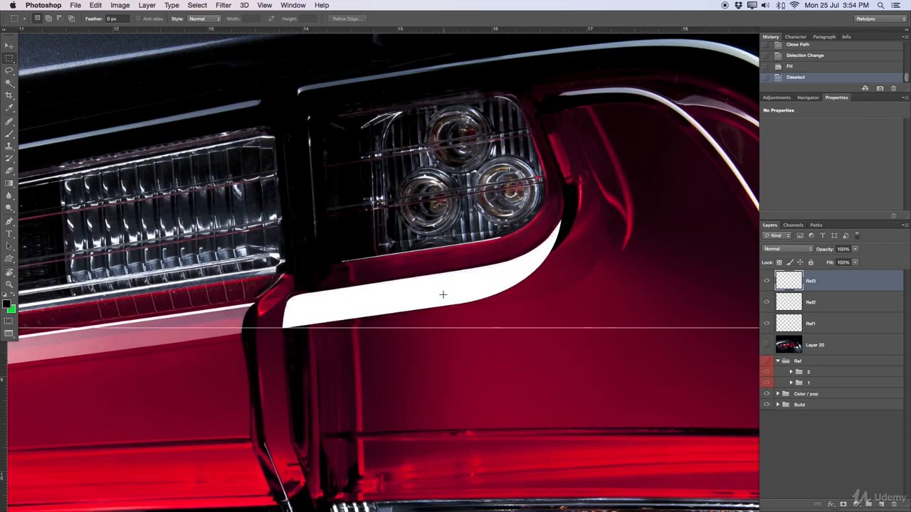
Clear all guides from the document.
click(9, 45)
click(222, 5)
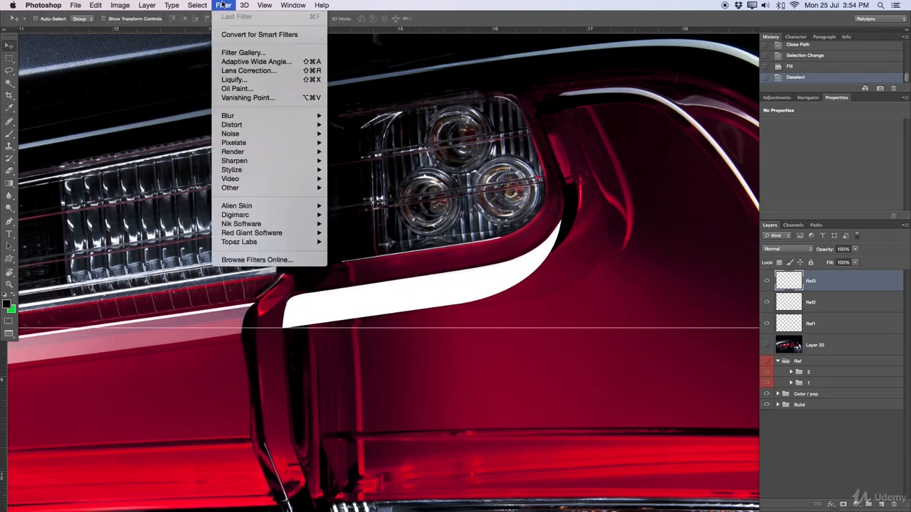
mouse_move(264, 5)
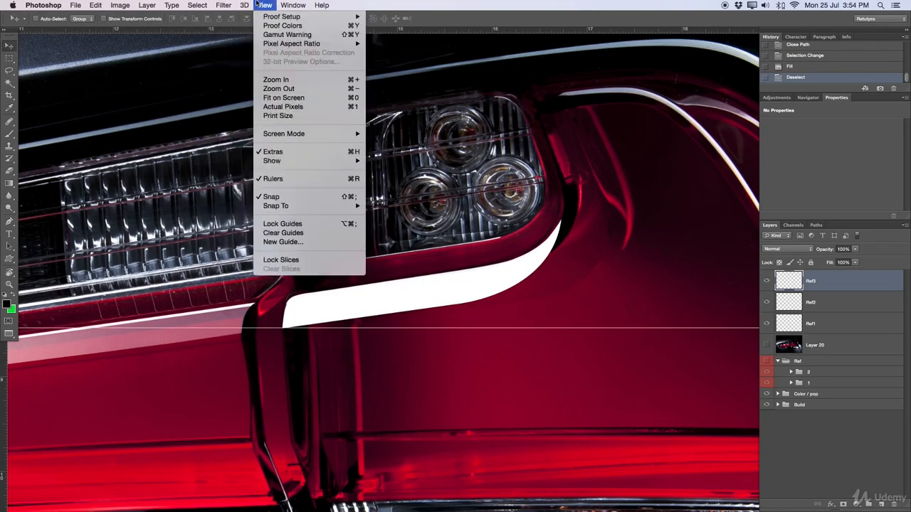
click(288, 232)
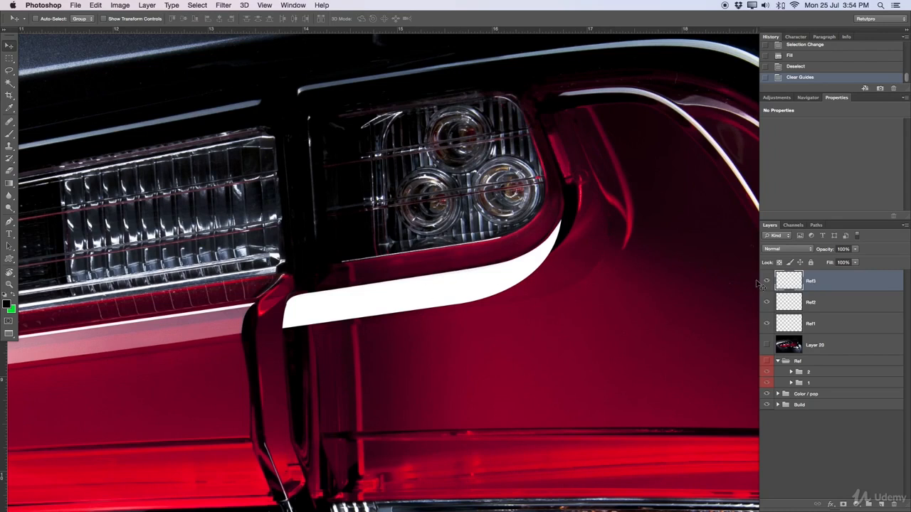
Move Ref3 below Ref2 in the layer order and lower its opacity to 30%.
drag(843, 284, 847, 308)
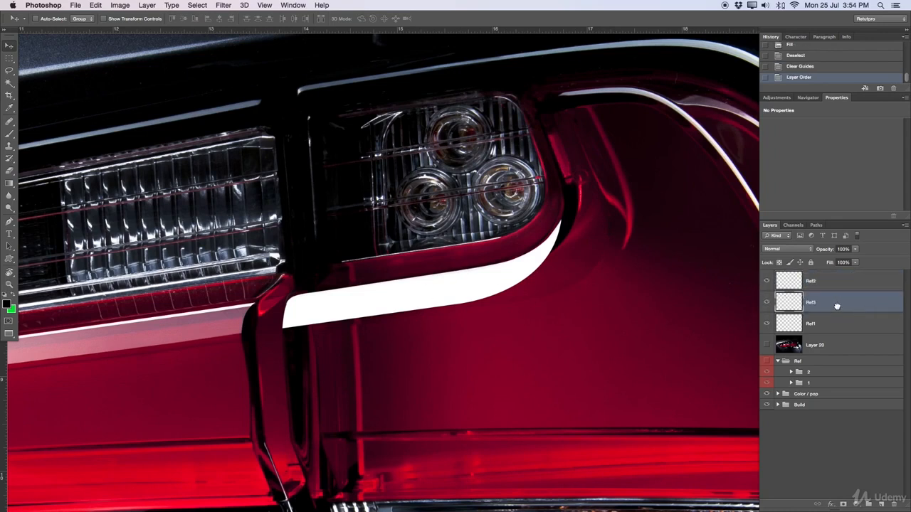
drag(822, 254, 787, 255)
key(z)
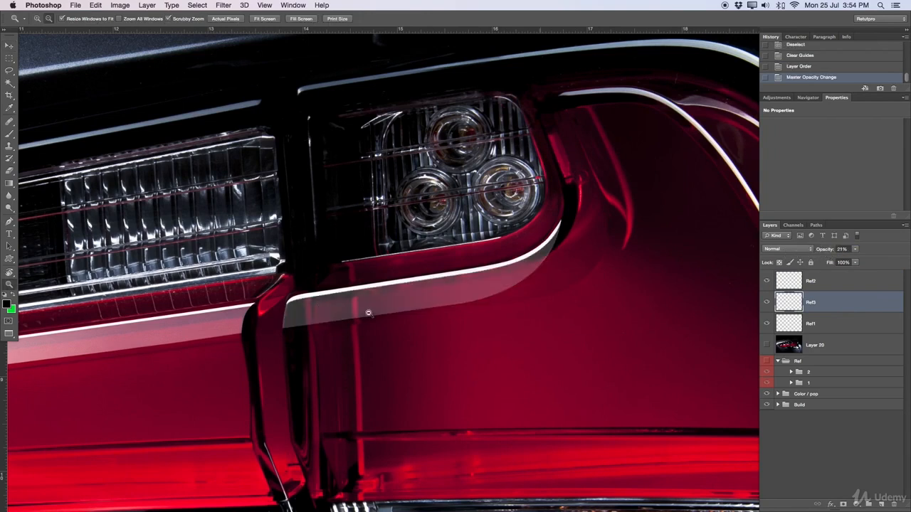
click(317, 351)
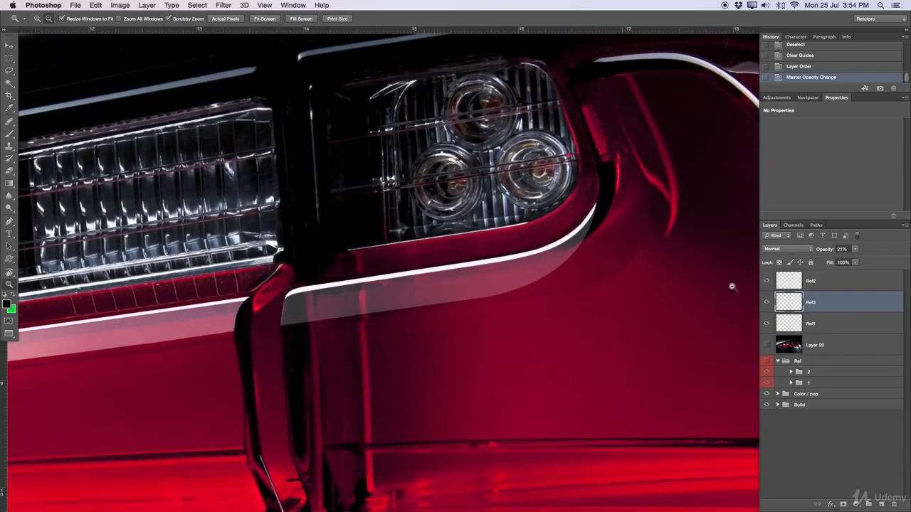
drag(818, 251, 836, 250)
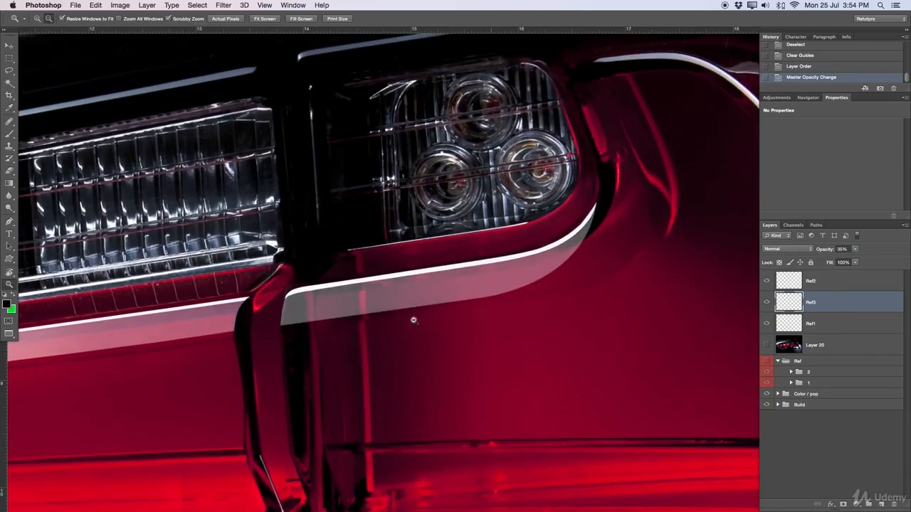
alt+click(371, 326)
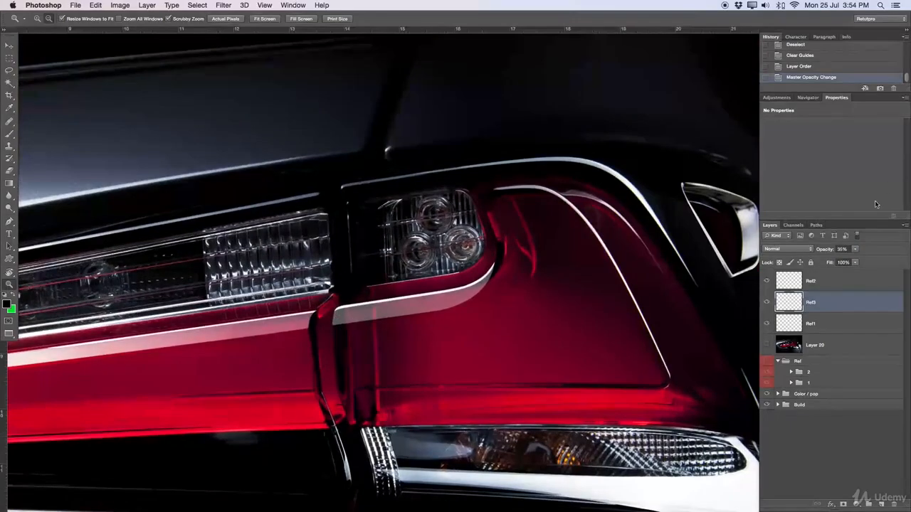
drag(823, 250, 822, 250)
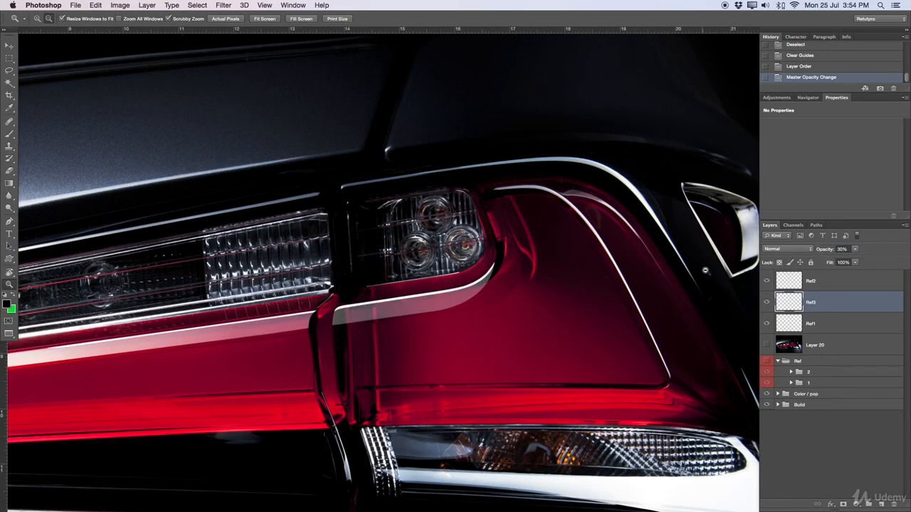
drag(352, 327, 409, 316)
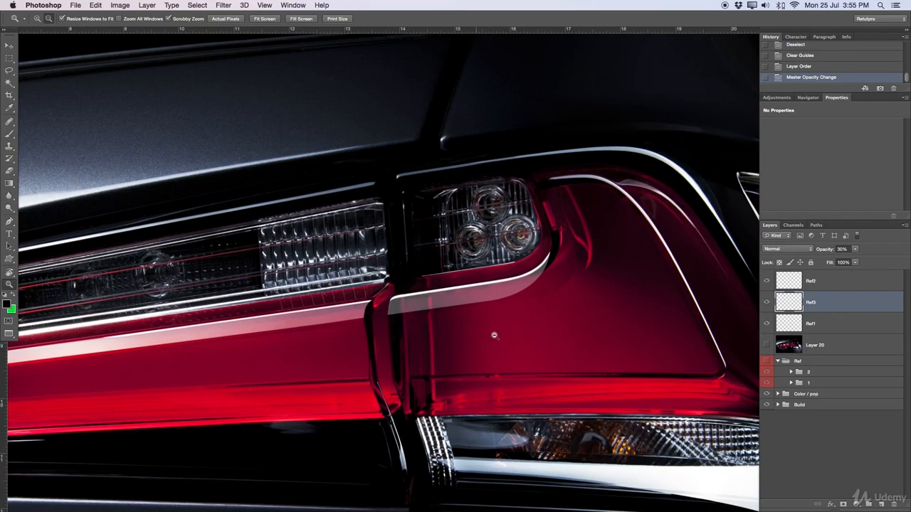
Add a layer mask to Ref3 and confirm a solid-type white-to-black gradient for the Gradient tool.
click(844, 505)
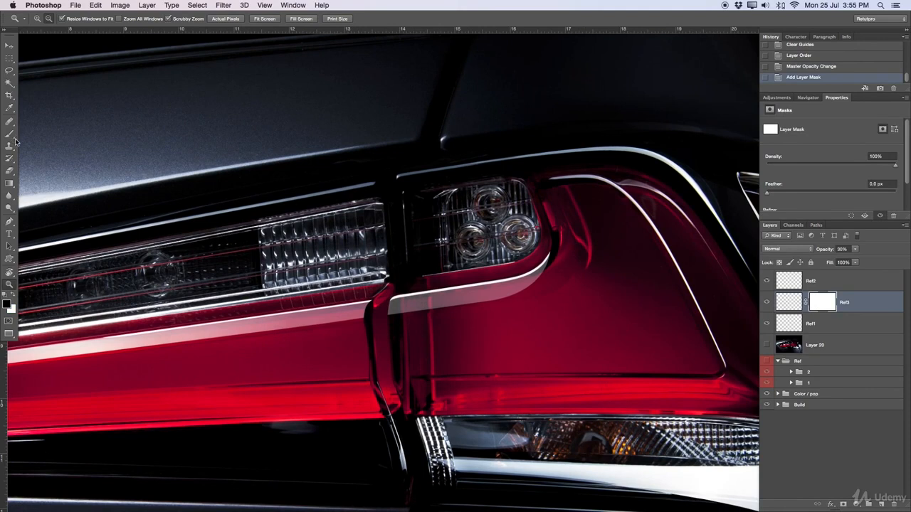
click(10, 184)
click(55, 16)
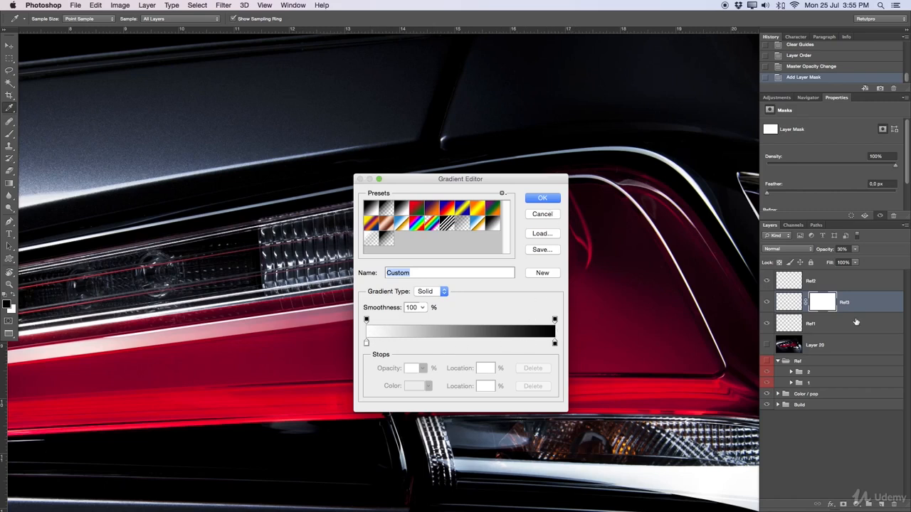
click(540, 198)
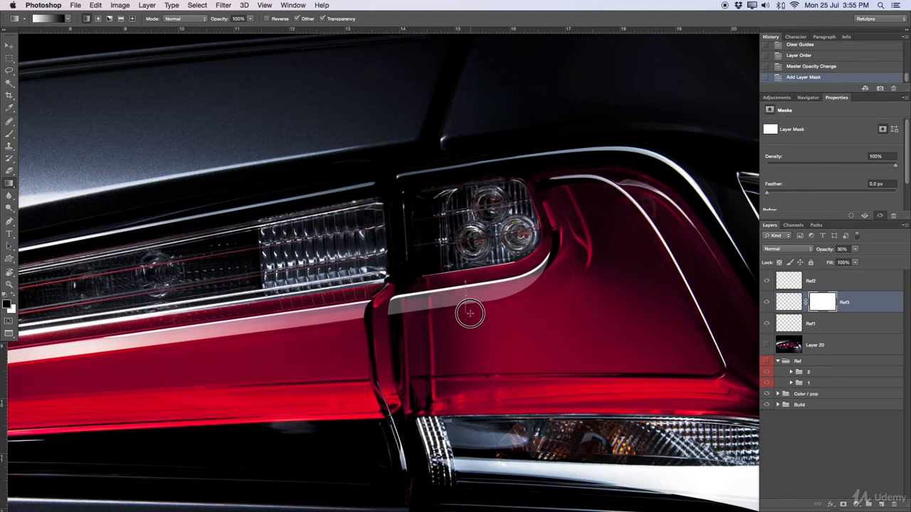
Try short gradients in both directions across the white band on the Ref3 mask, undoing each one.
drag(459, 298, 461, 313)
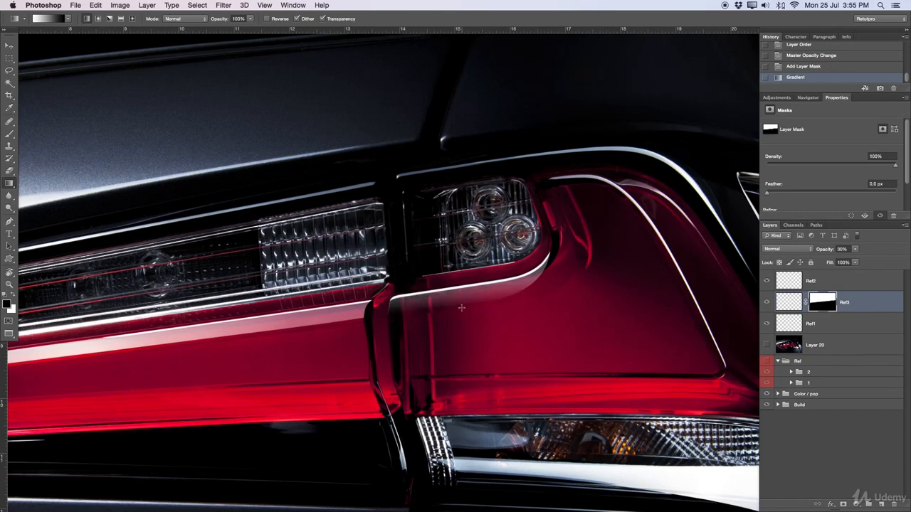
key(super+z)
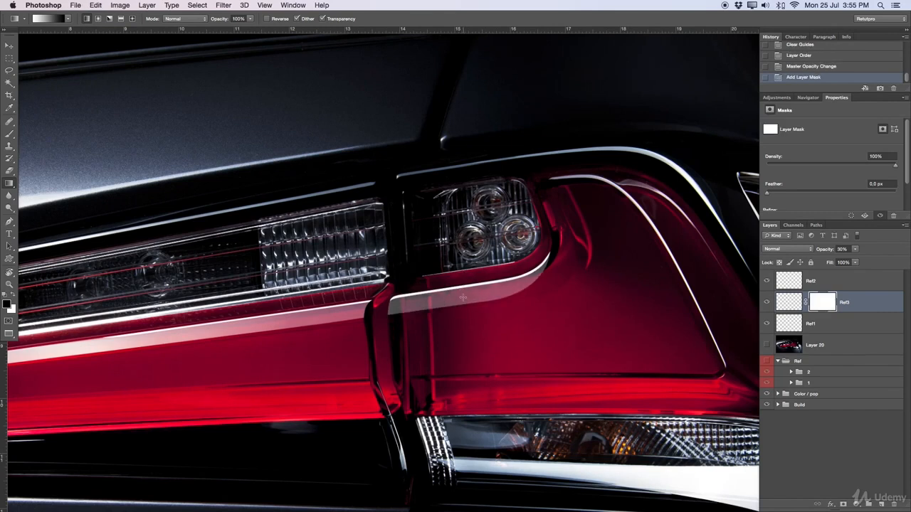
drag(463, 306, 457, 267)
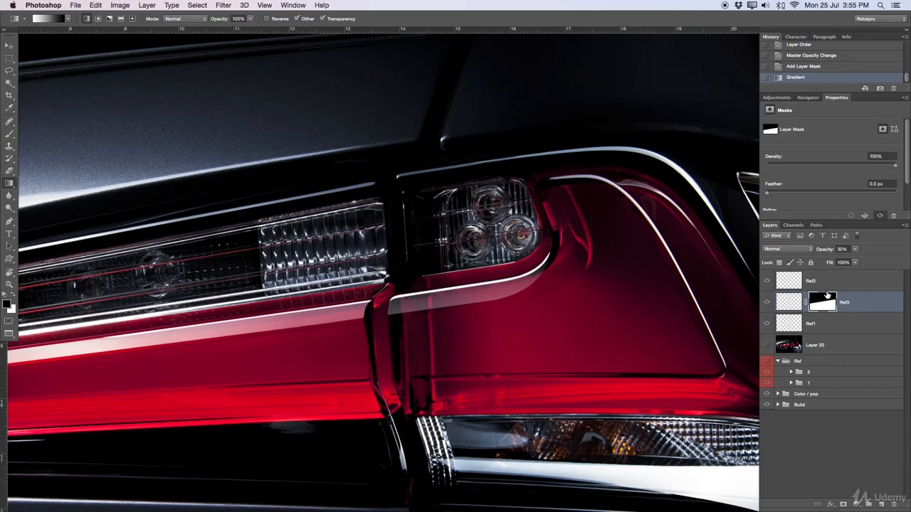
key(super+z)
drag(454, 313, 453, 233)
key(super+z)
Raise Ref3's opacity to 41% and draw a long upward white-to-black gradient on its mask to fade the band toward the white line.
drag(470, 306, 456, 220)
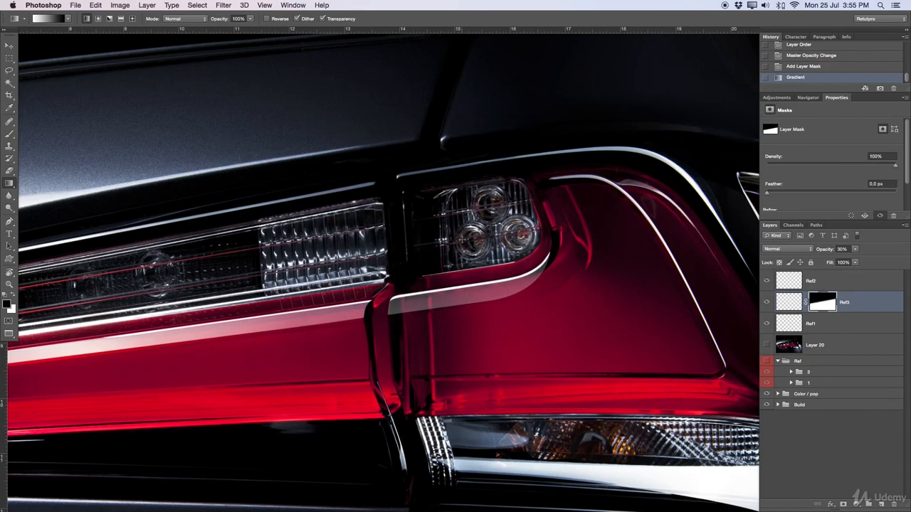
drag(832, 249, 834, 249)
drag(451, 305, 442, 172)
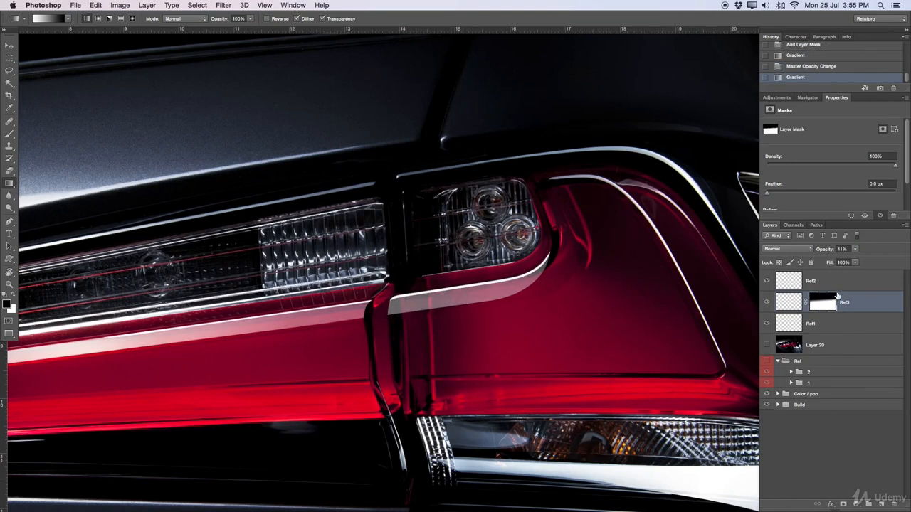
Compare the white band on Ref3 with the layer hidden and shown and with its layer mask disabled and enabled.
click(768, 303)
click(767, 303)
right_click(823, 305)
click(797, 304)
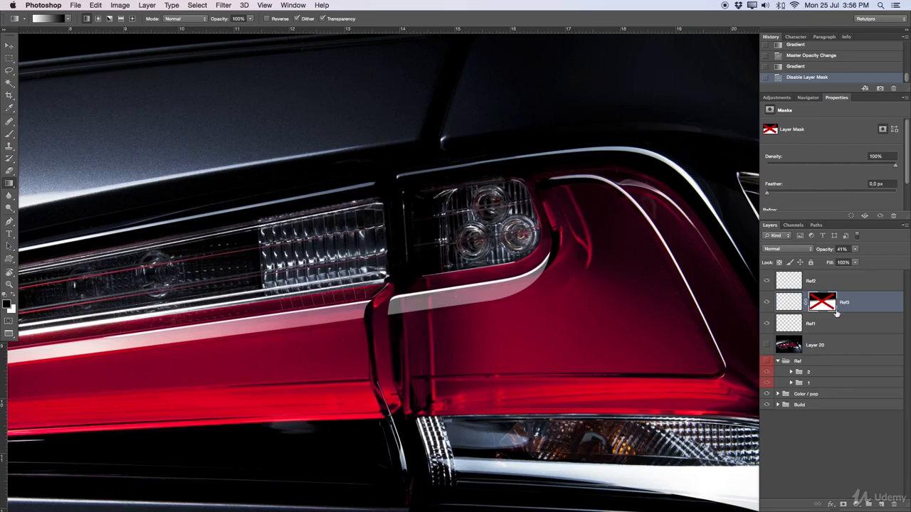
right_click(821, 305)
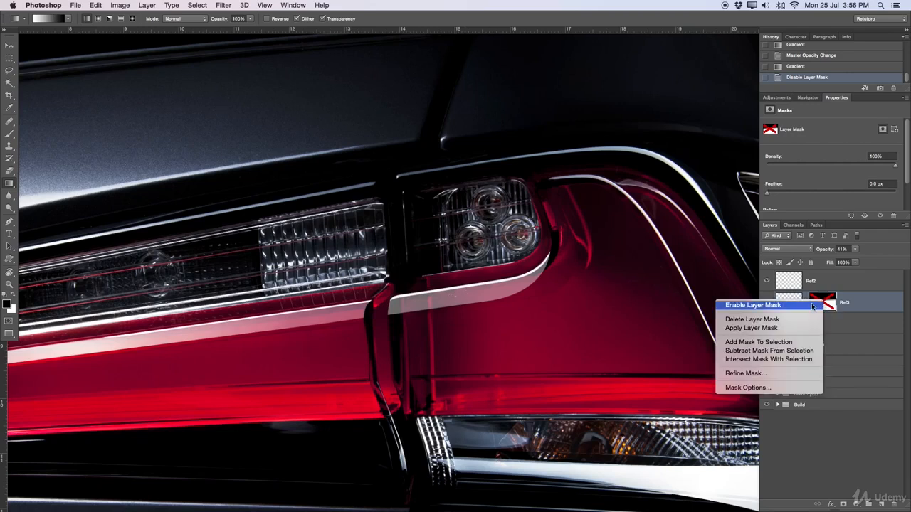
click(806, 306)
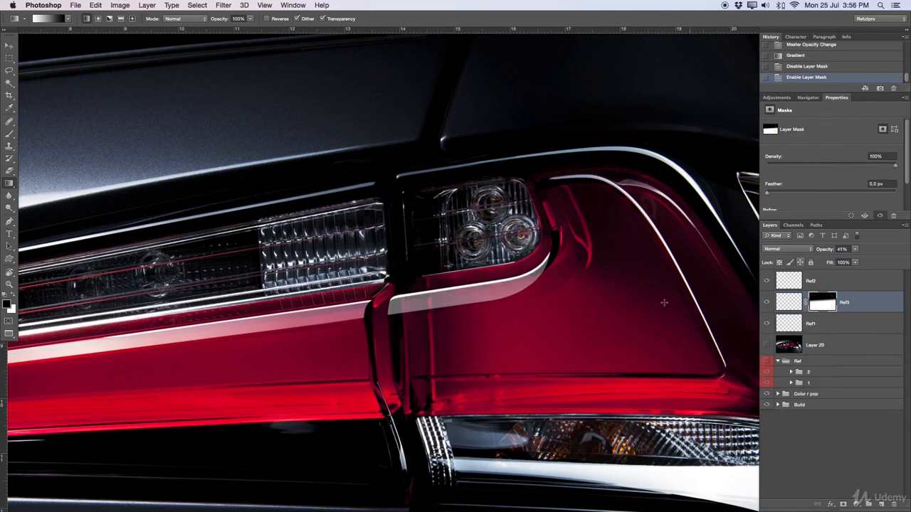
right_click(822, 305)
click(806, 303)
shift+click(816, 304)
Set Ref3's opacity to 40% and fade the band's curved end on its mask with a 250 px black brush at 10% opacity.
drag(828, 248, 826, 248)
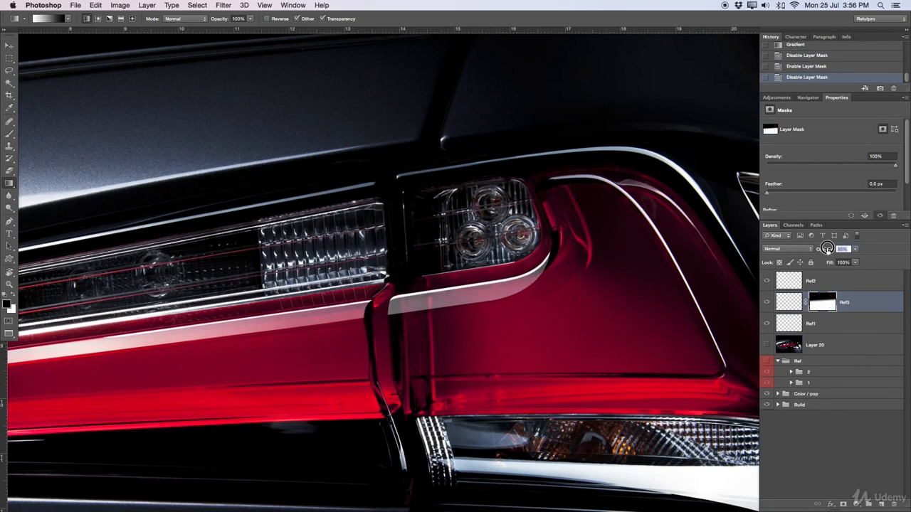
drag(826, 249, 825, 251)
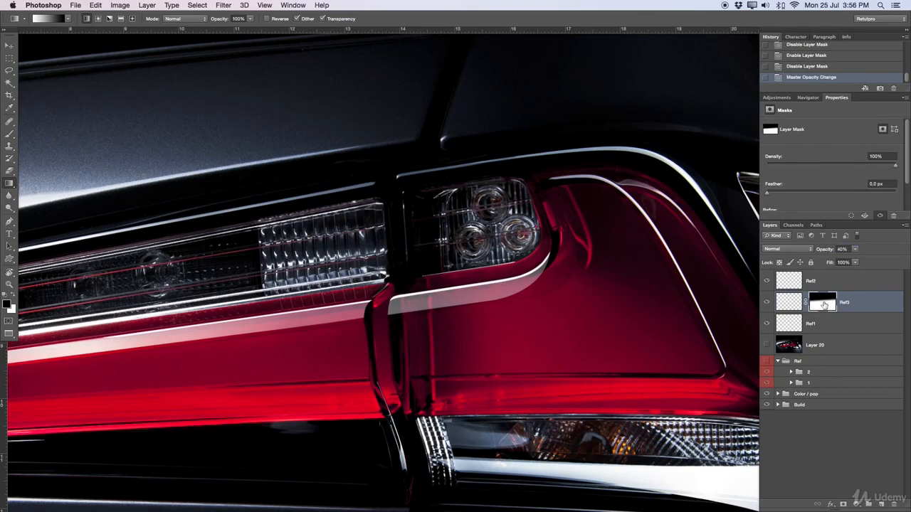
key(z)
click(594, 264)
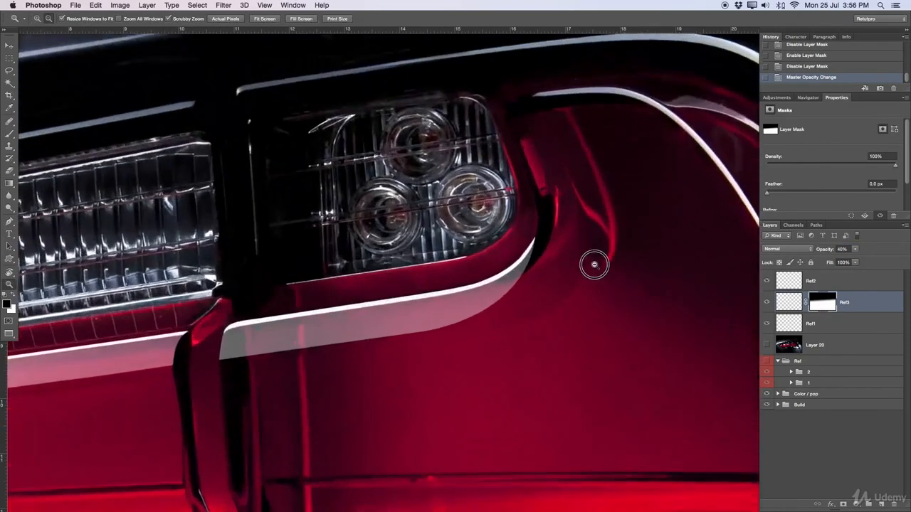
key(b)
drag(510, 292, 540, 288)
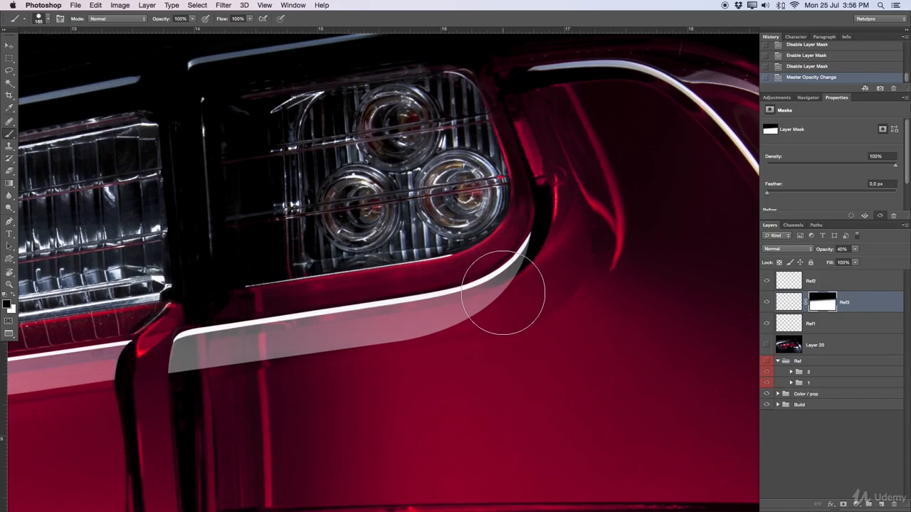
mouse_move(494, 291)
mouse_down()
mouse_move(533, 295)
mouse_move(513, 299)
mouse_move(527, 273)
mouse_move(545, 40)
mouse_move(541, 193)
mouse_move(545, 40)
mouse_move(558, 48)
mouse_up()
key(bracketleft)
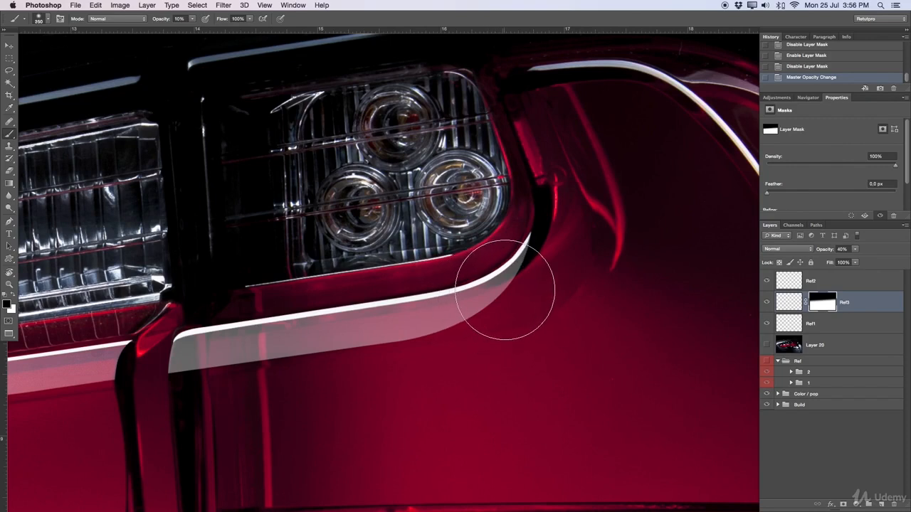
click(554, 266)
click(557, 261)
click(559, 259)
click(550, 261)
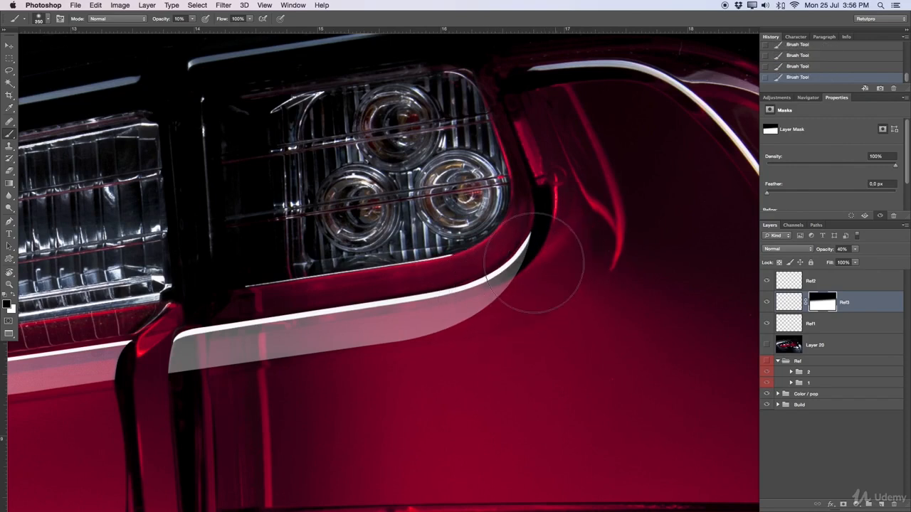
click(547, 257)
click(531, 279)
click(532, 280)
click(535, 280)
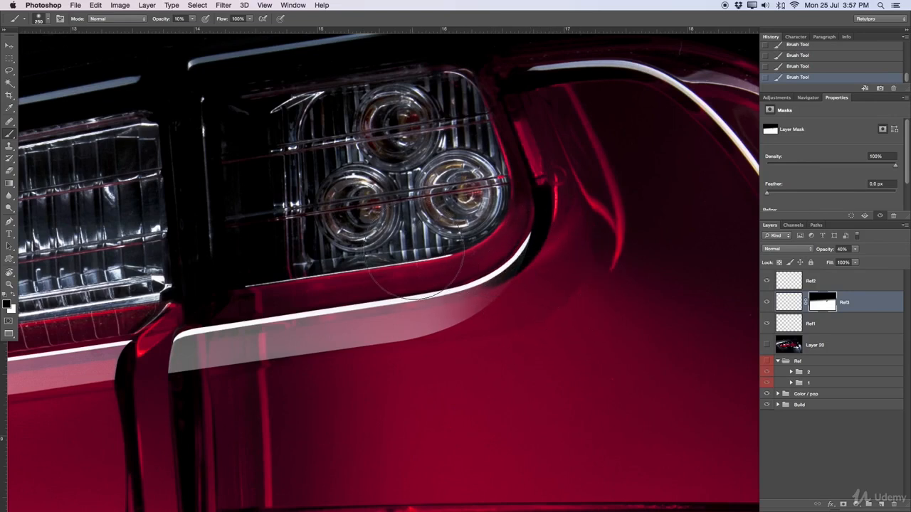
Lower Ref3's opacity to 28% and brush black on its mask at the band's end beside the body gap with a 150 px brush.
drag(830, 253, 823, 250)
key(bracketleft)
key(bracketleft)
key(bracketleft)
click(219, 299)
click(206, 304)
click(196, 305)
click(193, 305)
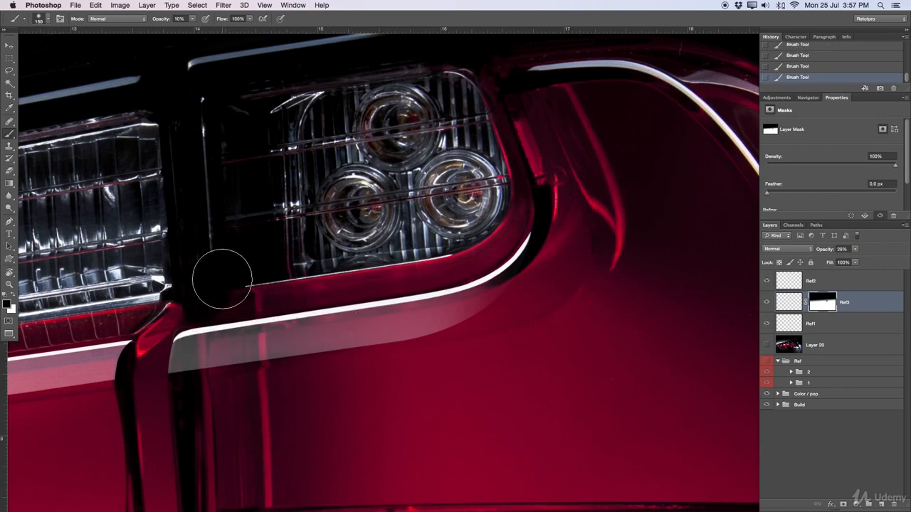
Compare the Ref1, Ref2 and Ref3 reflections with the Layer 20 reference by switching layer visibility, then examine the whole tail light.
drag(336, 286, 265, 293)
drag(351, 305, 425, 307)
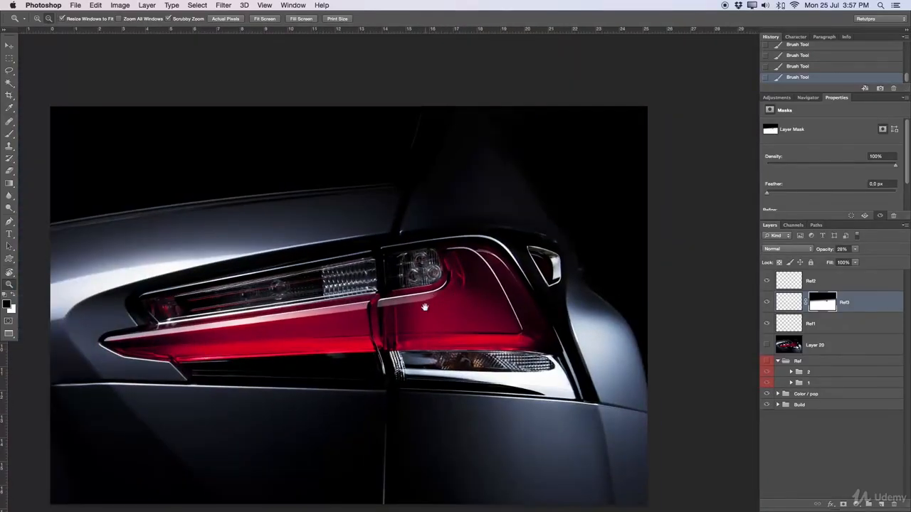
drag(768, 282, 767, 325)
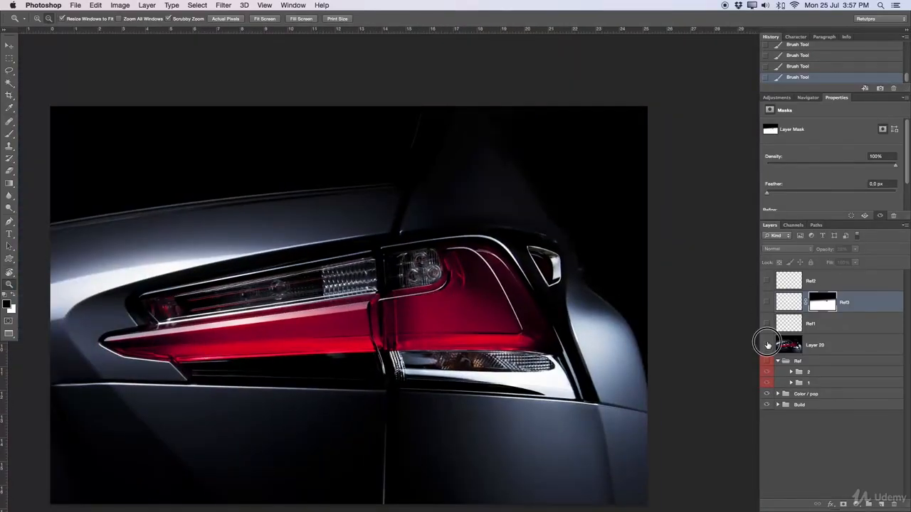
click(767, 345)
drag(462, 308, 492, 305)
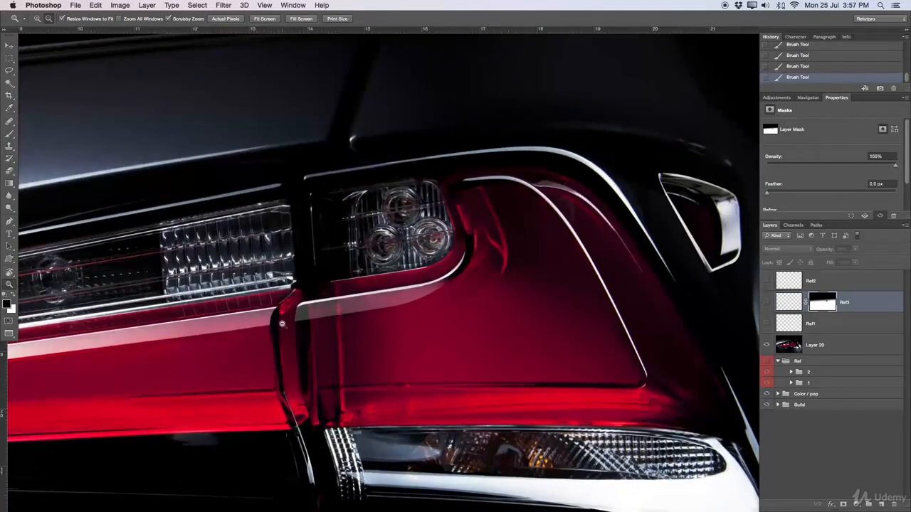
drag(768, 281, 766, 352)
mouse_move(467, 320)
mouse_down()
mouse_move(447, 321)
mouse_move(475, 306)
mouse_up()
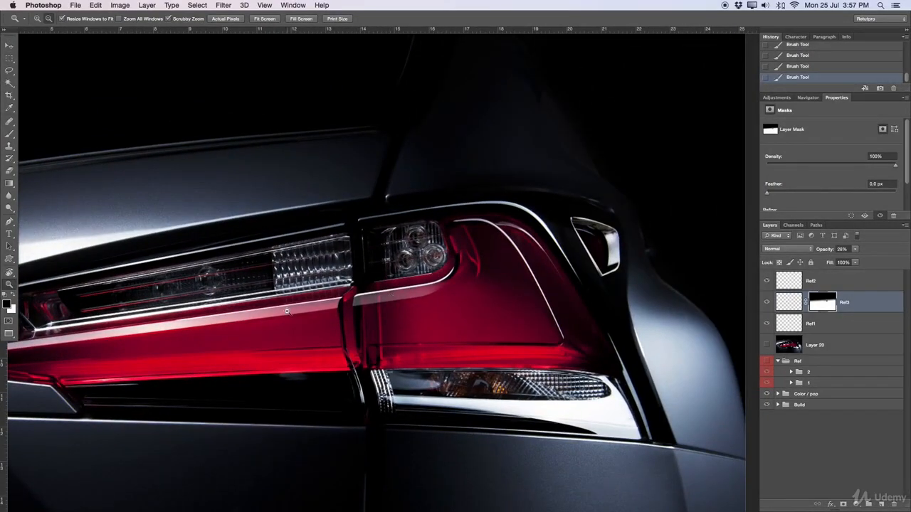
drag(300, 308, 318, 306)
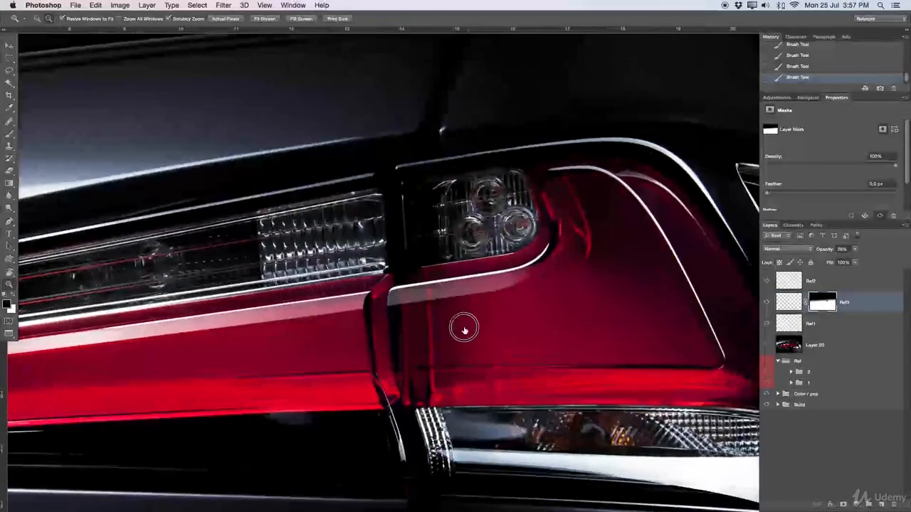
drag(464, 328, 438, 329)
drag(552, 370, 465, 280)
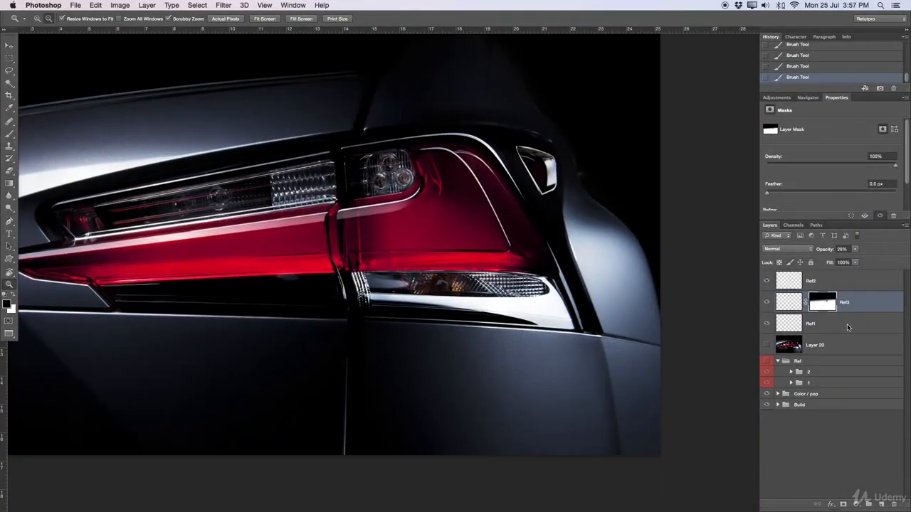
Create a new layer above Ref2 and name it Ref4.
click(847, 282)
click(880, 504)
double_click(816, 281)
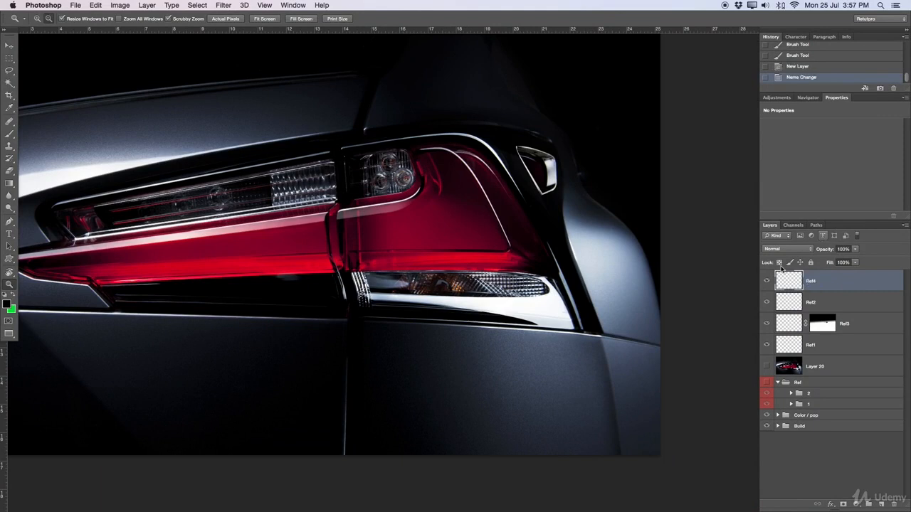
Trace a narrow curved strip with the Pen tool from the tip of the white trim down the bumper to the image's lower edge and back up.
drag(556, 371, 574, 248)
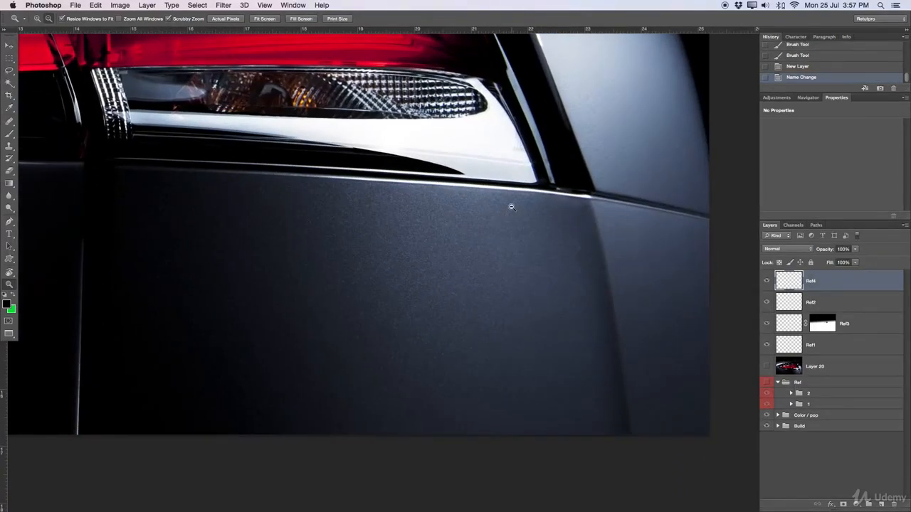
key(p)
click(453, 172)
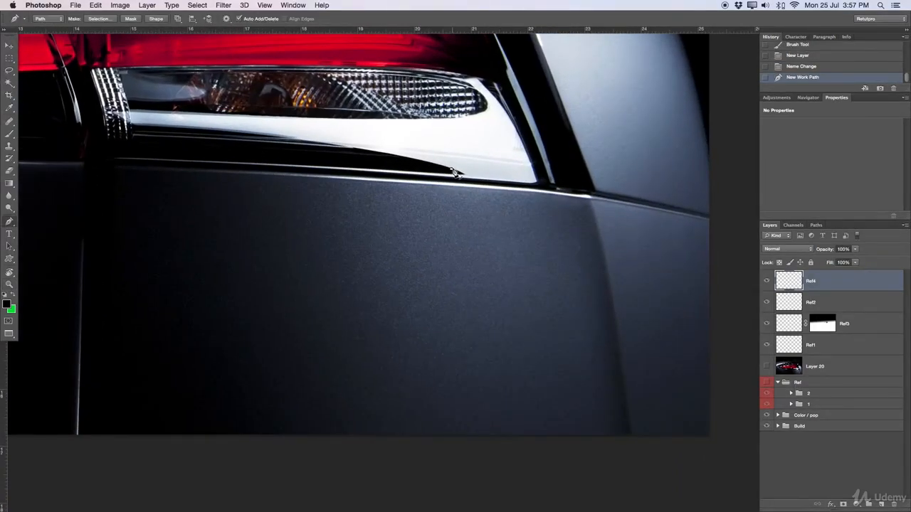
drag(498, 279, 501, 387)
click(503, 441)
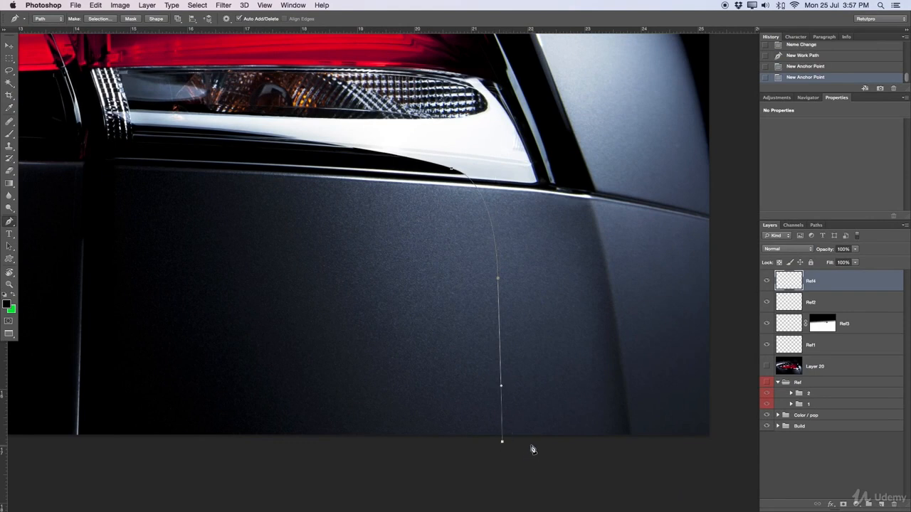
drag(522, 444, 522, 443)
drag(533, 168, 506, 118)
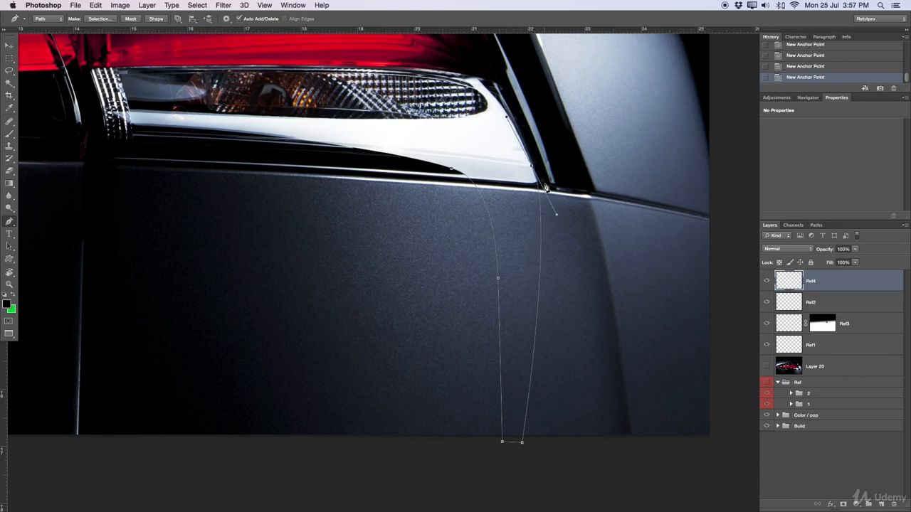
mouse_move(523, 444)
mouse_down()
mouse_move(531, 439)
mouse_move(518, 442)
mouse_up()
Show Layer 20 for comparison, close the strip's path across the white trim and convert it to a new selection with 0 px feather.
click(766, 367)
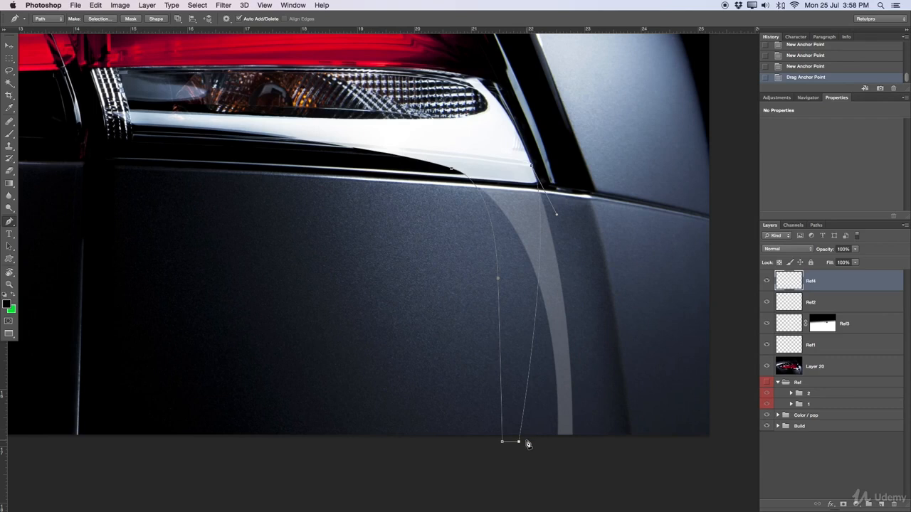
click(519, 165)
click(499, 169)
click(453, 172)
right_click(500, 176)
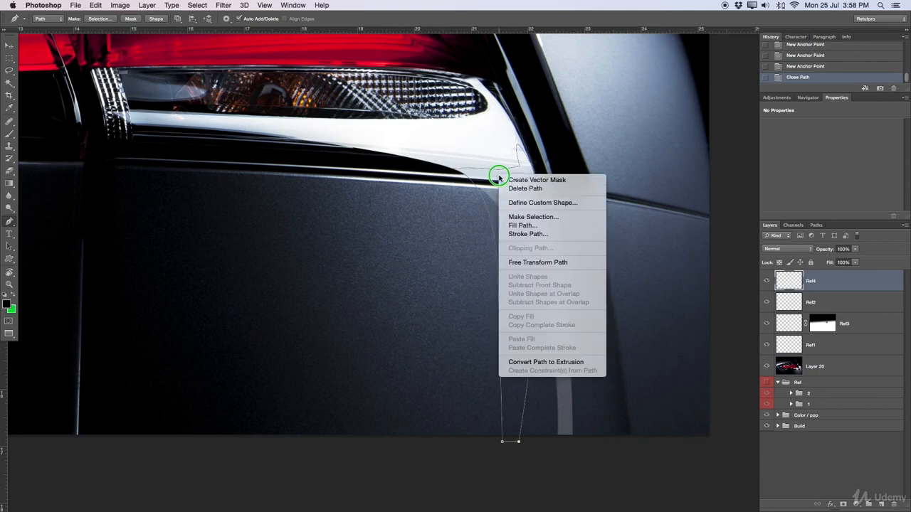
click(520, 217)
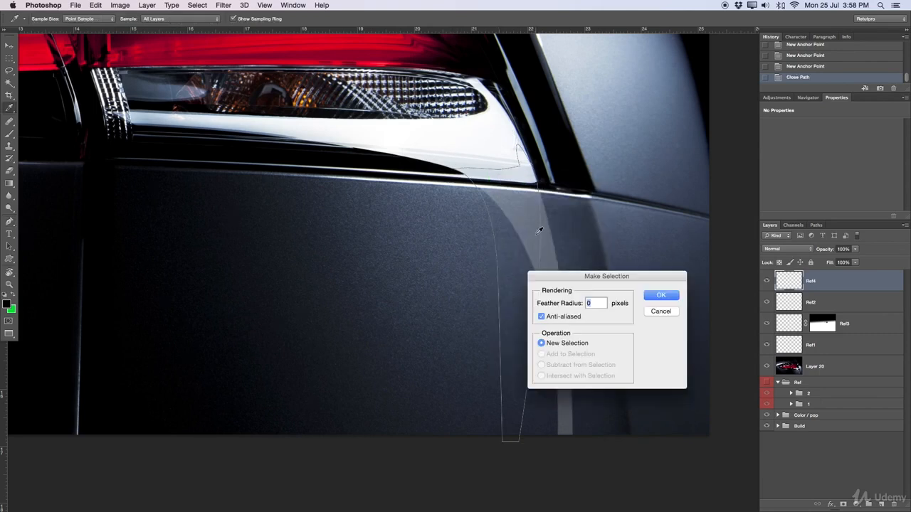
key(Return)
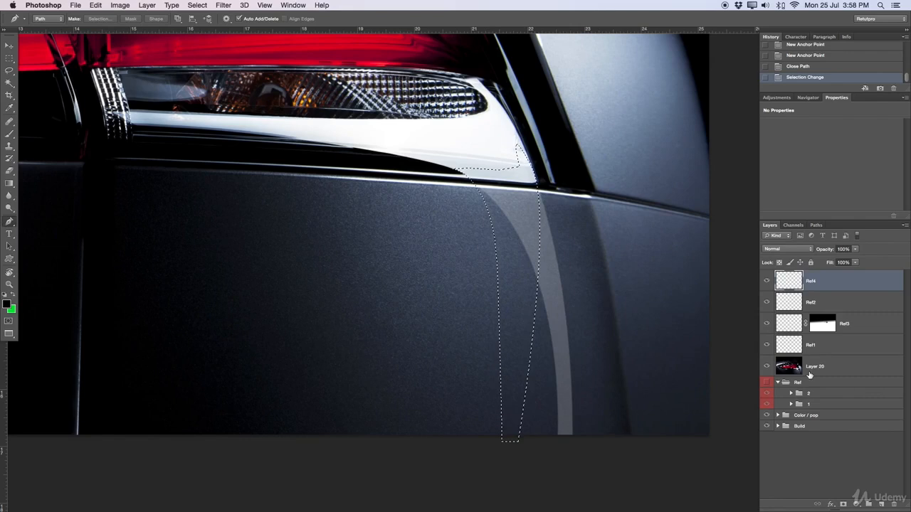
Hide Layer 20, fill the selected strip on Ref4 with white, deselect it and lower the layer's opacity to about 26%.
click(767, 366)
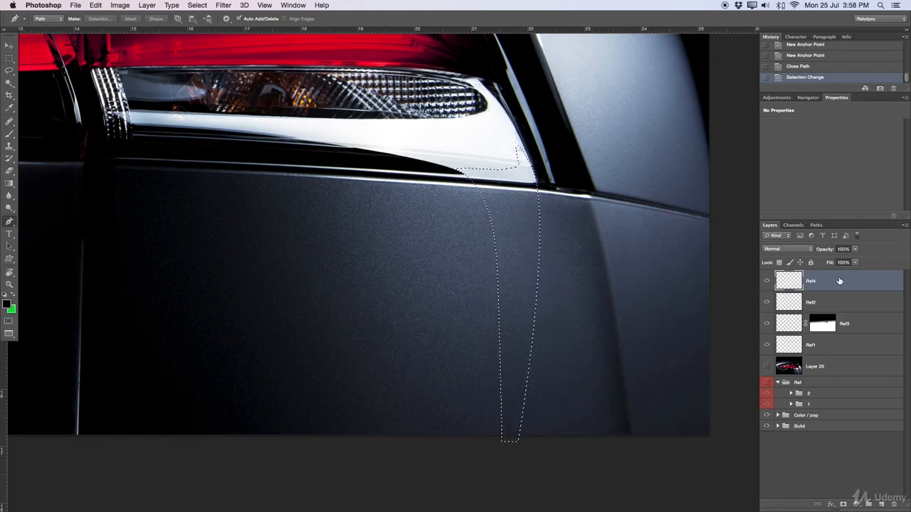
key(m)
right_click(510, 238)
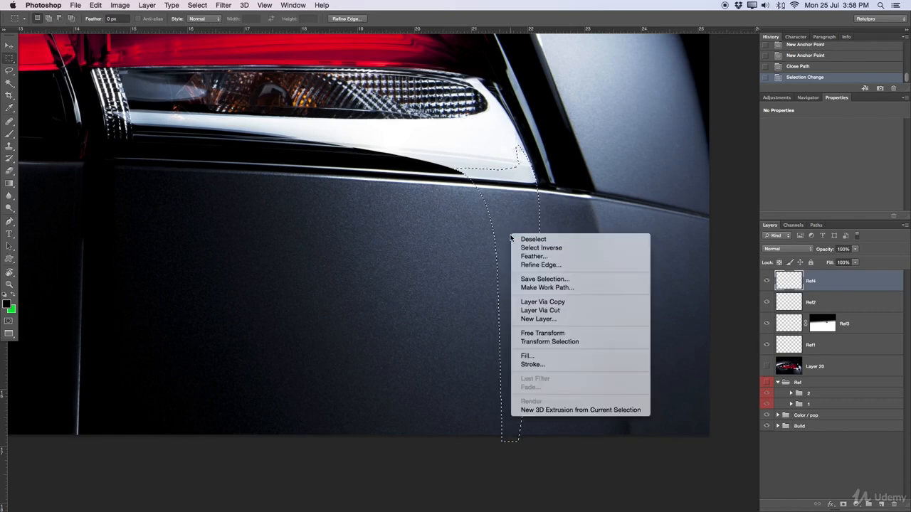
click(526, 355)
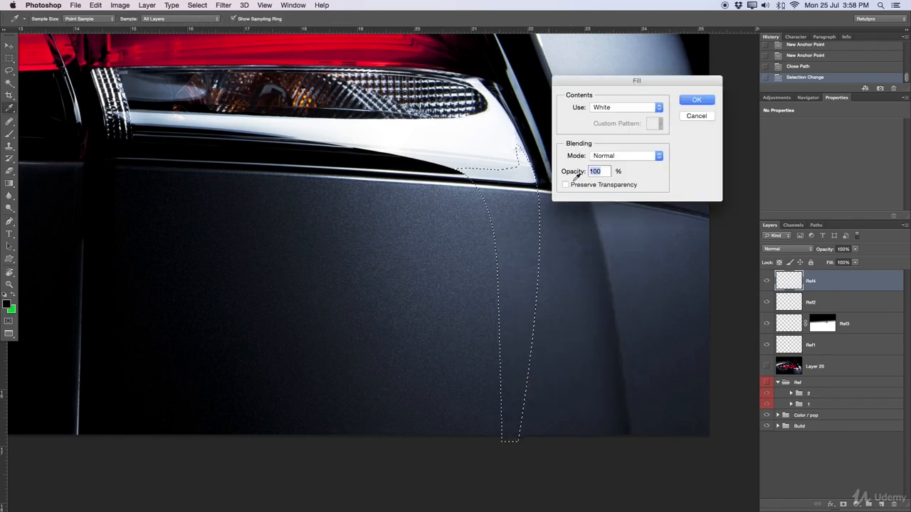
click(696, 100)
key(super+d)
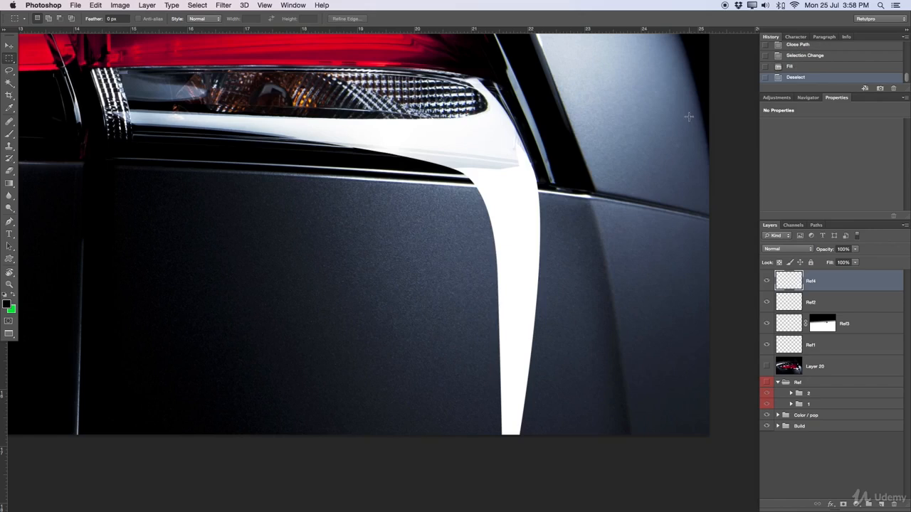
drag(830, 251, 795, 251)
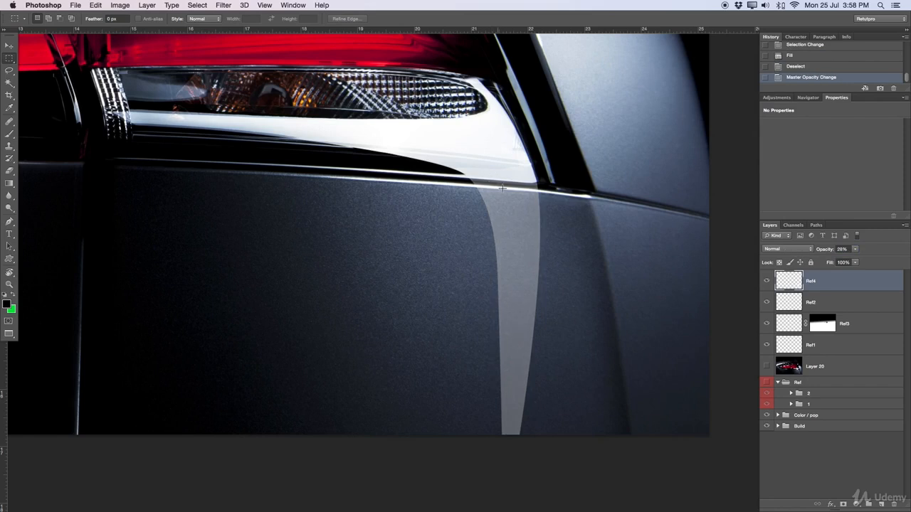
Add a layer mask to Ref4 and paint black on it where the strip overlaps the white trim.
click(843, 504)
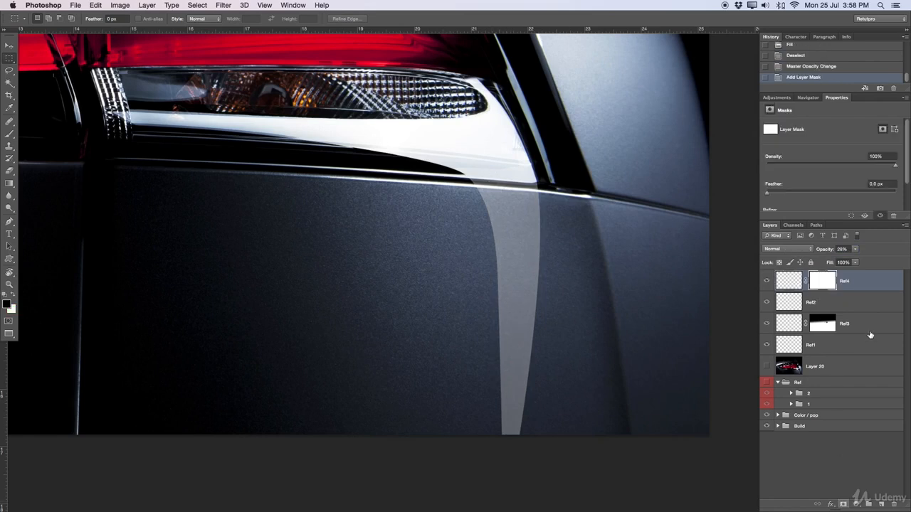
key(b)
drag(463, 163, 488, 165)
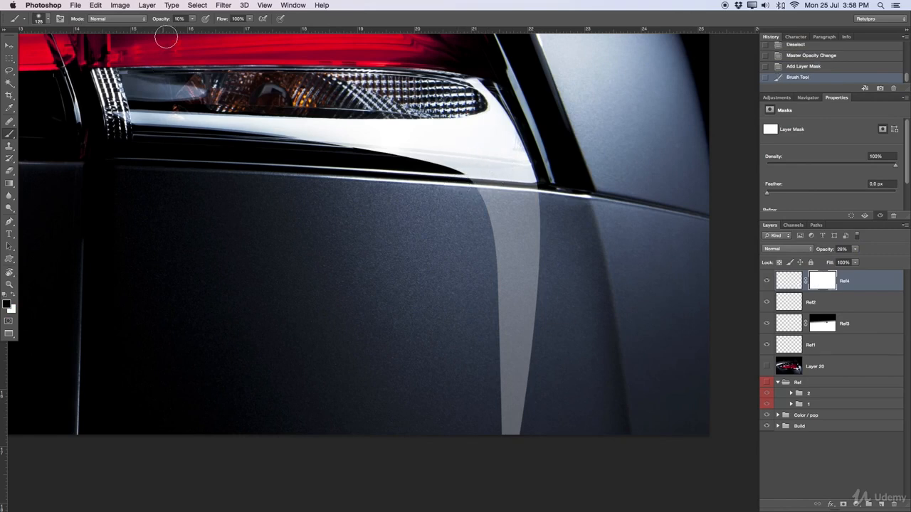
mouse_move(500, 160)
mouse_down()
mouse_move(454, 163)
mouse_move(602, 189)
mouse_up()
Mask out the rest of the strip's overlap above the bumper seam using a 70 px brush at 100% opacity.
key(z)
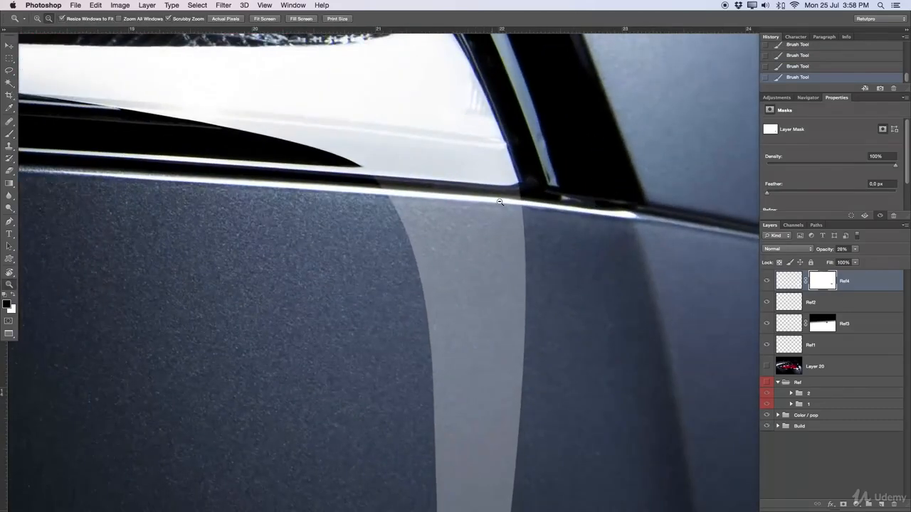
key(b)
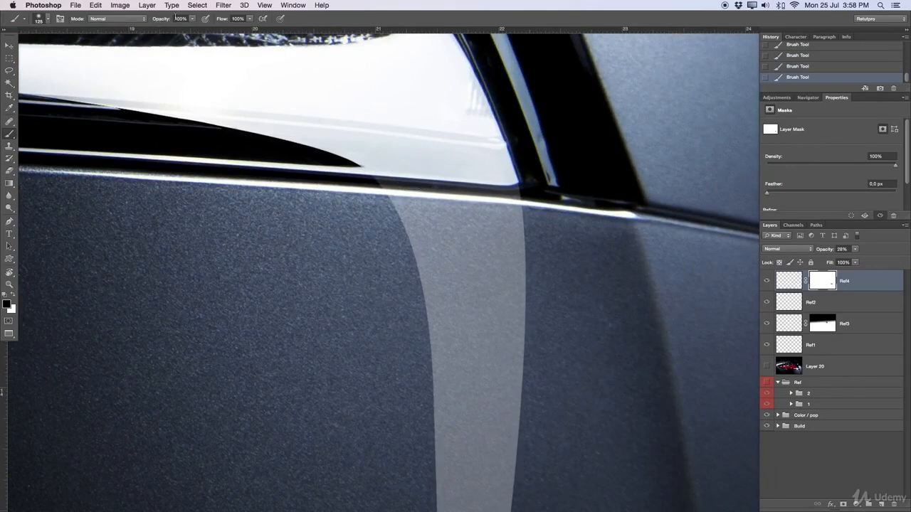
key(bracketleft)
key(bracketleft)
key(bracketleft)
key(bracketleft)
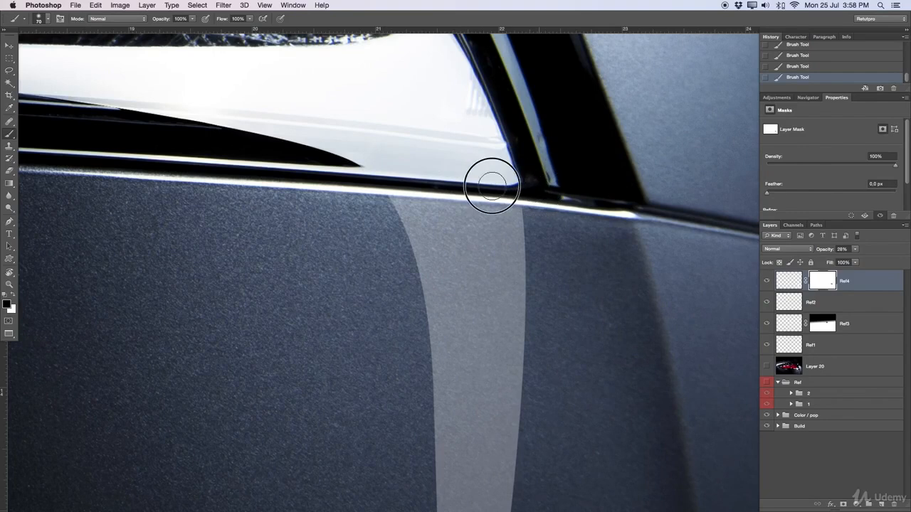
key(x)
Compare the Ref4 strip with the reference reflection by toggling the visibility of Ref4 and Layer 20, leaving only Layer 20 hidden.
key(z)
drag(510, 176, 460, 272)
drag(502, 312, 512, 289)
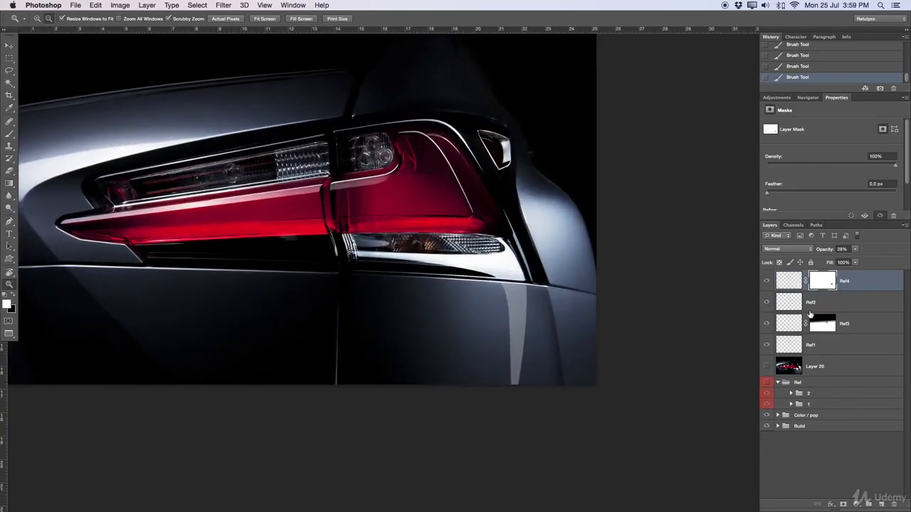
click(767, 280)
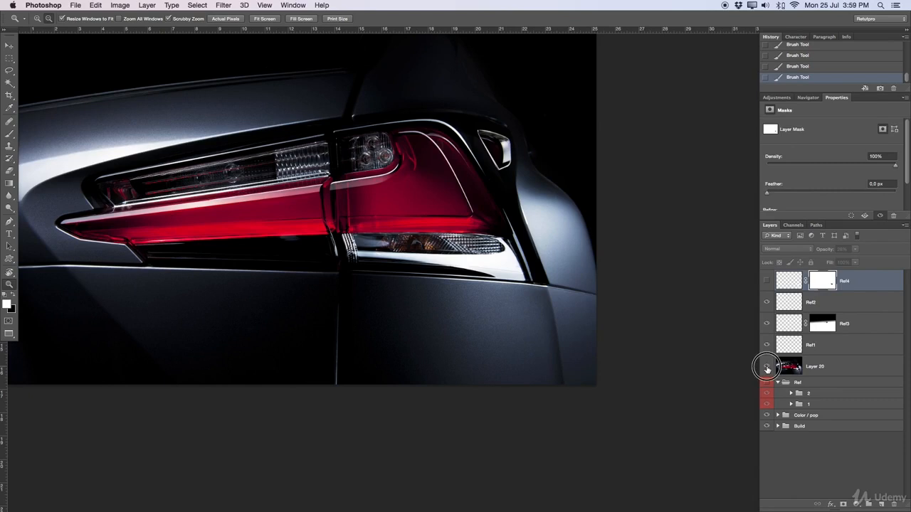
click(767, 366)
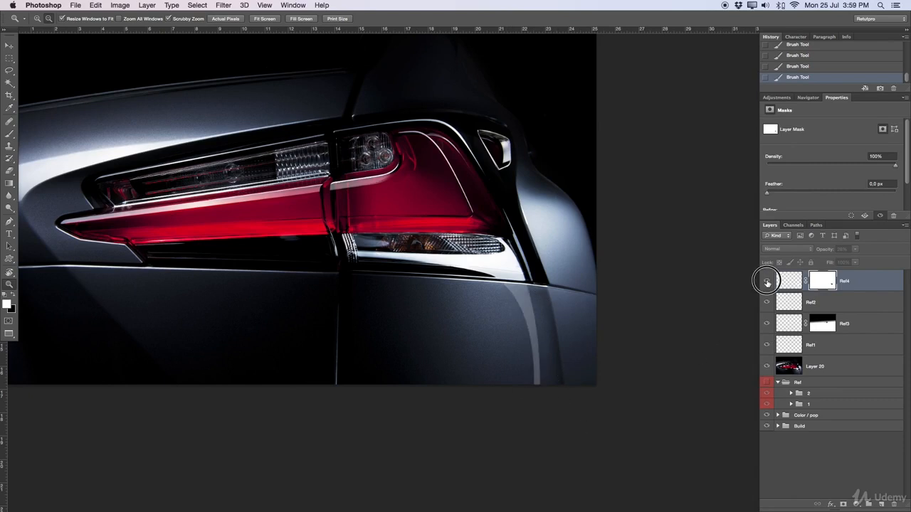
click(767, 282)
click(766, 368)
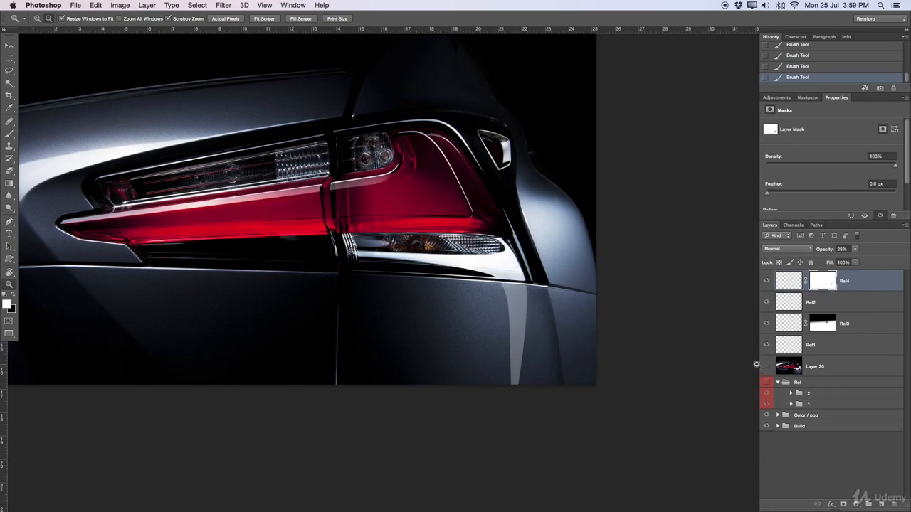
Target Ref4's pixels instead of its mask and set up the Blur tool with 20% strength.
drag(520, 322, 561, 226)
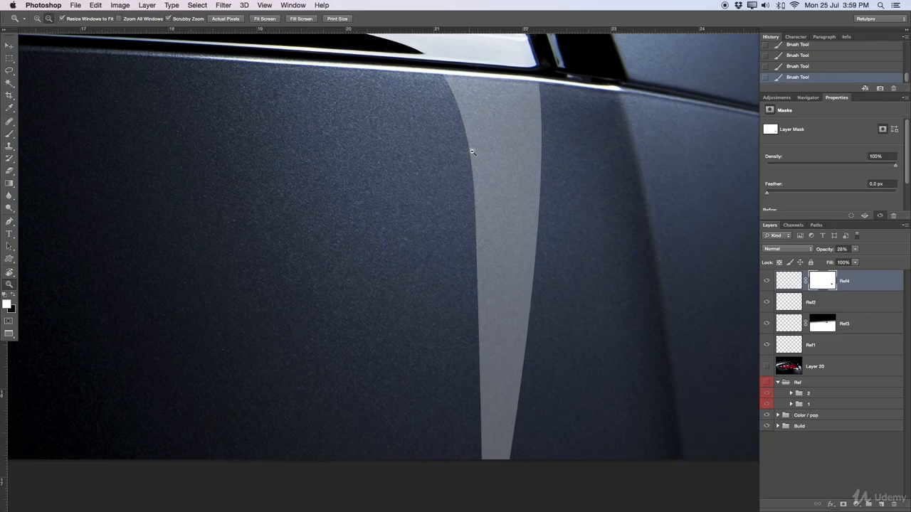
click(790, 285)
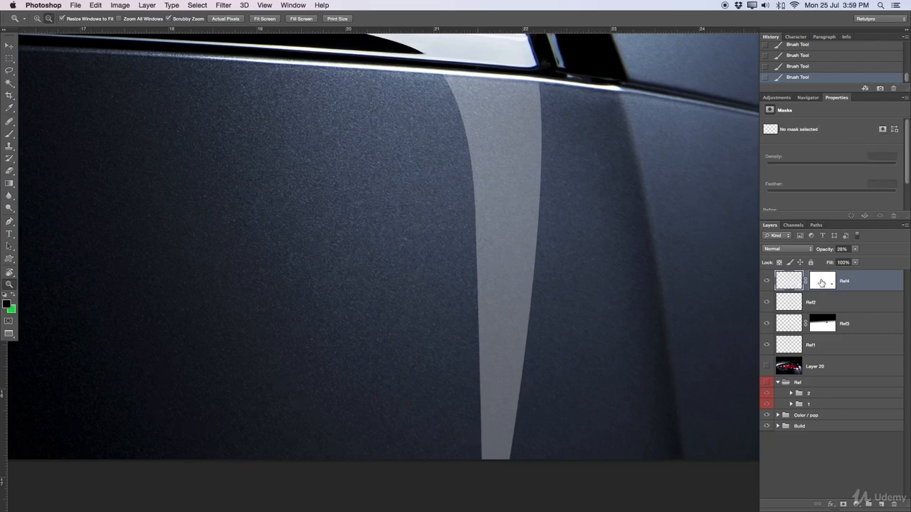
click(9, 196)
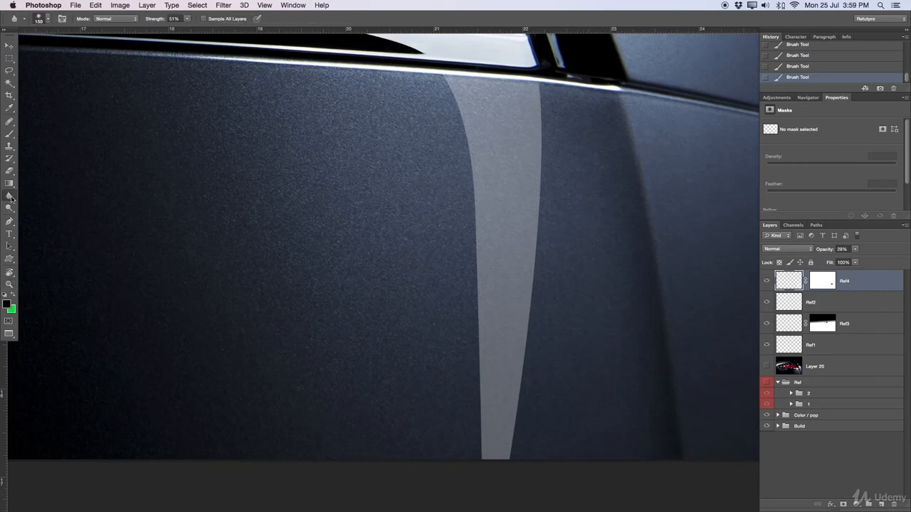
click(12, 198)
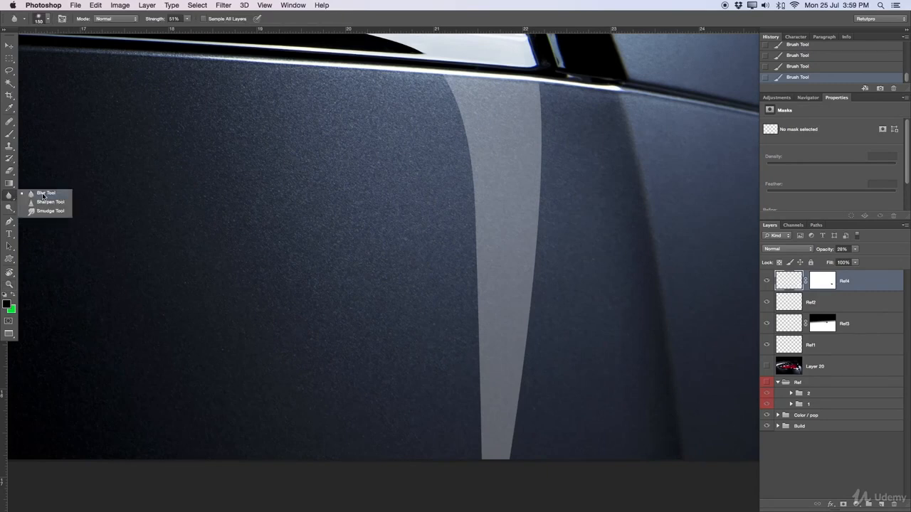
click(45, 196)
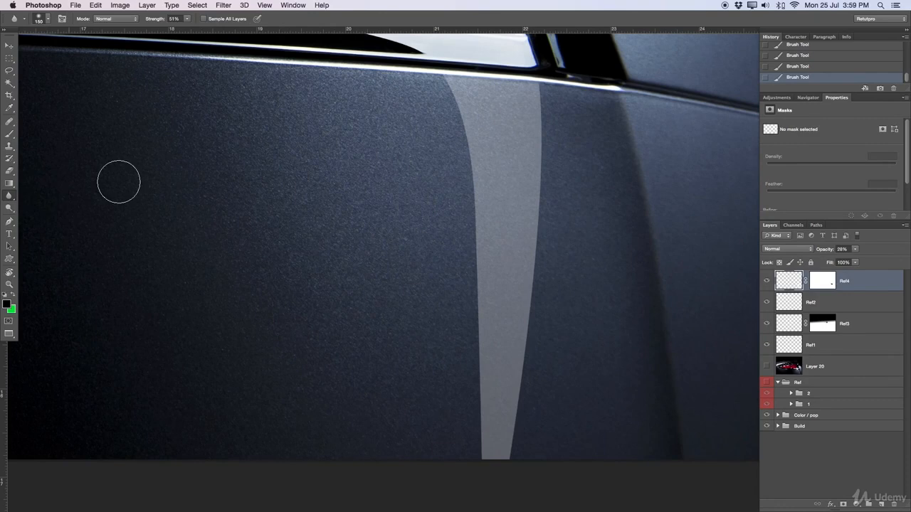
click(172, 19)
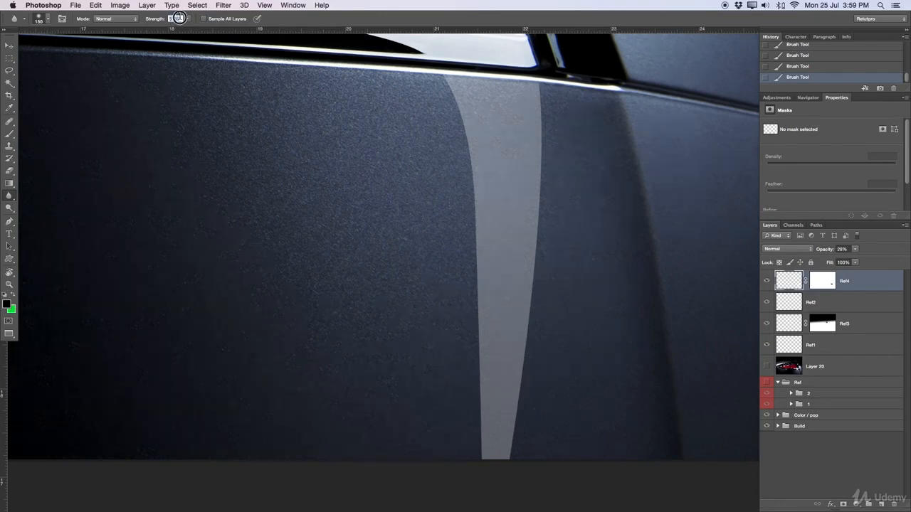
text(20)
Blur the left edge of the Ref4 strip from the bumper seam to the image's lower edge, reducing the brush to 50 px.
drag(460, 36, 453, 60)
key(bracketleft)
key(bracketleft)
key(bracketleft)
key(bracketleft)
key(bracketleft)
key(bracketleft)
key(bracketleft)
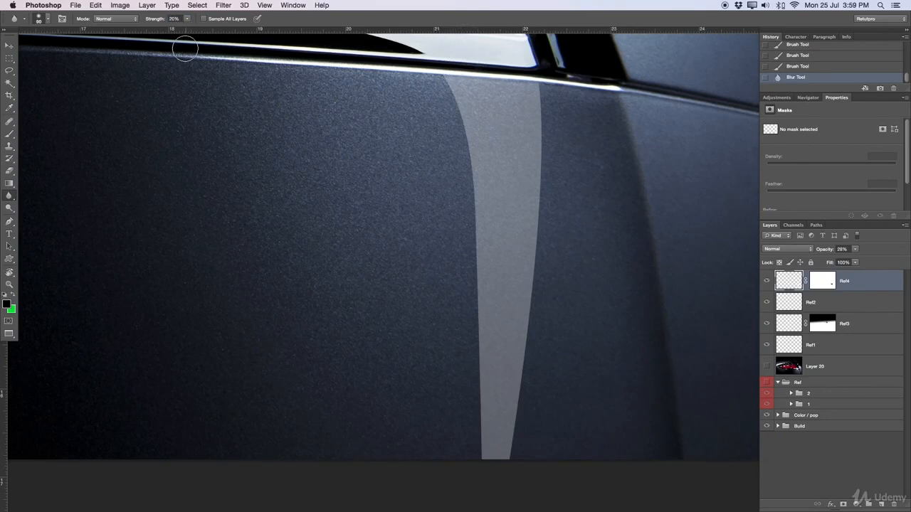
mouse_move(446, 81)
mouse_down()
mouse_move(465, 131)
mouse_move(447, 66)
mouse_move(459, 107)
mouse_move(456, 99)
mouse_move(480, 332)
mouse_up()
drag(481, 459, 468, 158)
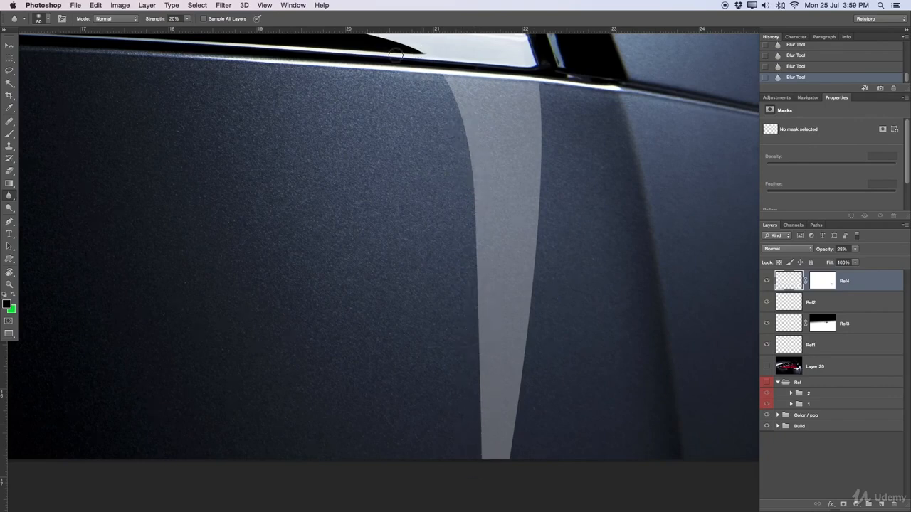
Raise the blur strength to 41% and soften the strip's edges further, adjusting the brush to 60 px.
drag(144, 17, 163, 19)
drag(443, 79, 456, 108)
key(bracketleft)
key(bracketleft)
key(bracketleft)
key(bracketright)
key(bracketright)
key(bracketright)
key(bracketright)
key(bracketright)
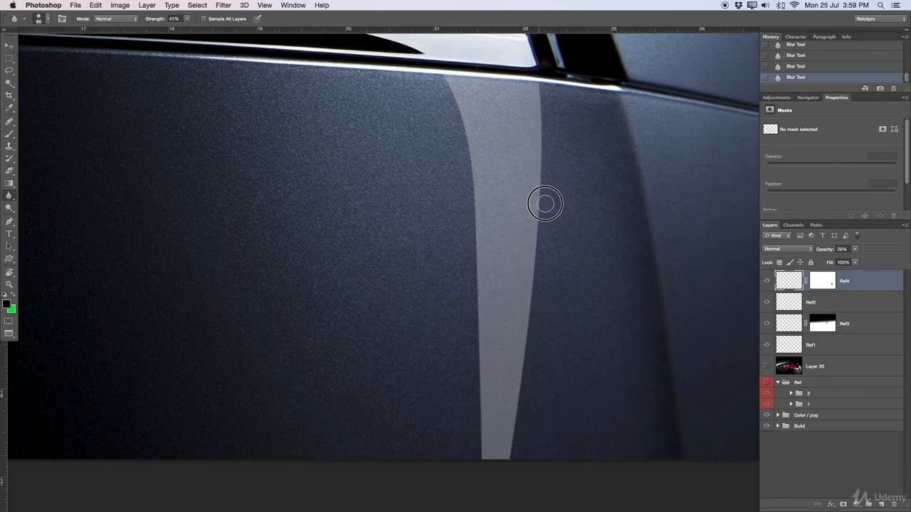
key(z)
drag(516, 313, 485, 311)
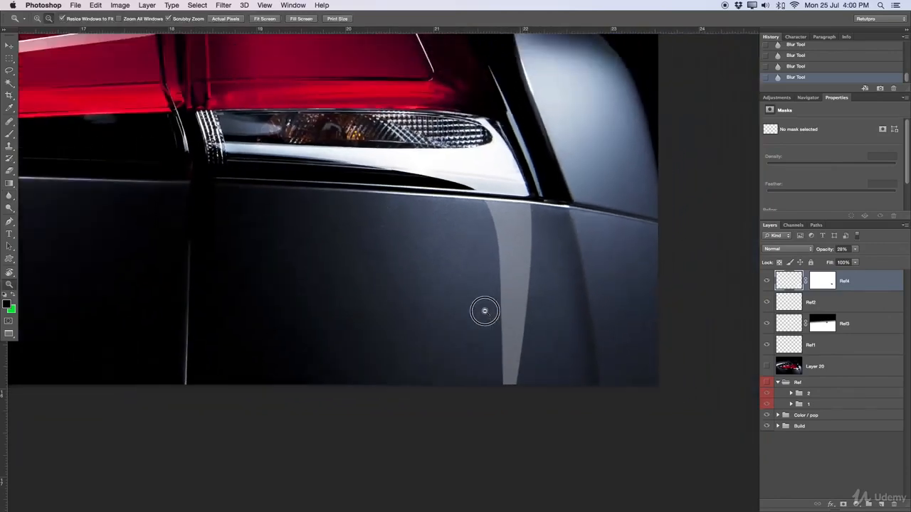
mouse_move(524, 254)
mouse_down()
mouse_move(565, 262)
mouse_move(514, 263)
mouse_up()
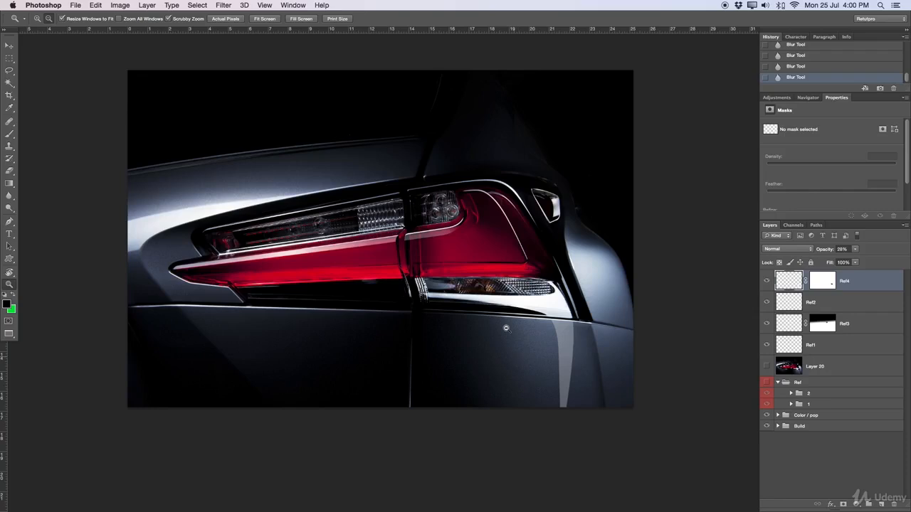
drag(423, 241, 445, 256)
key(super+0)
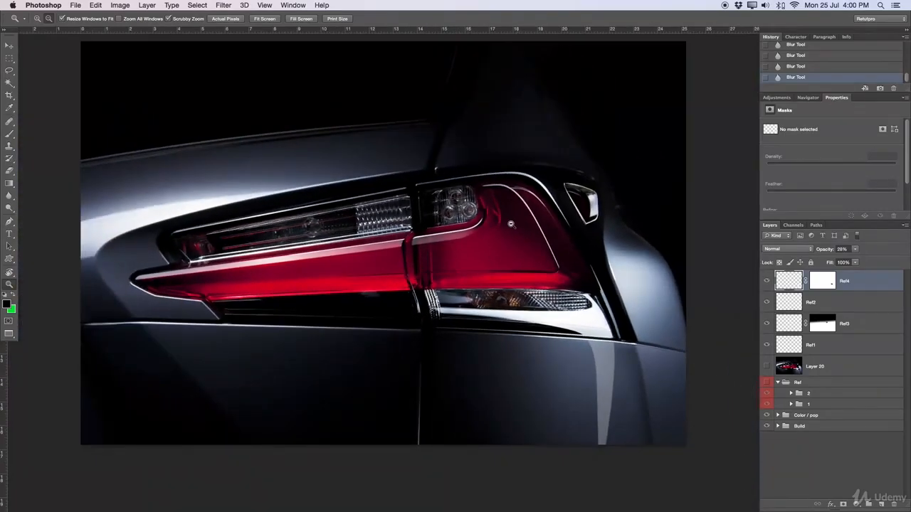